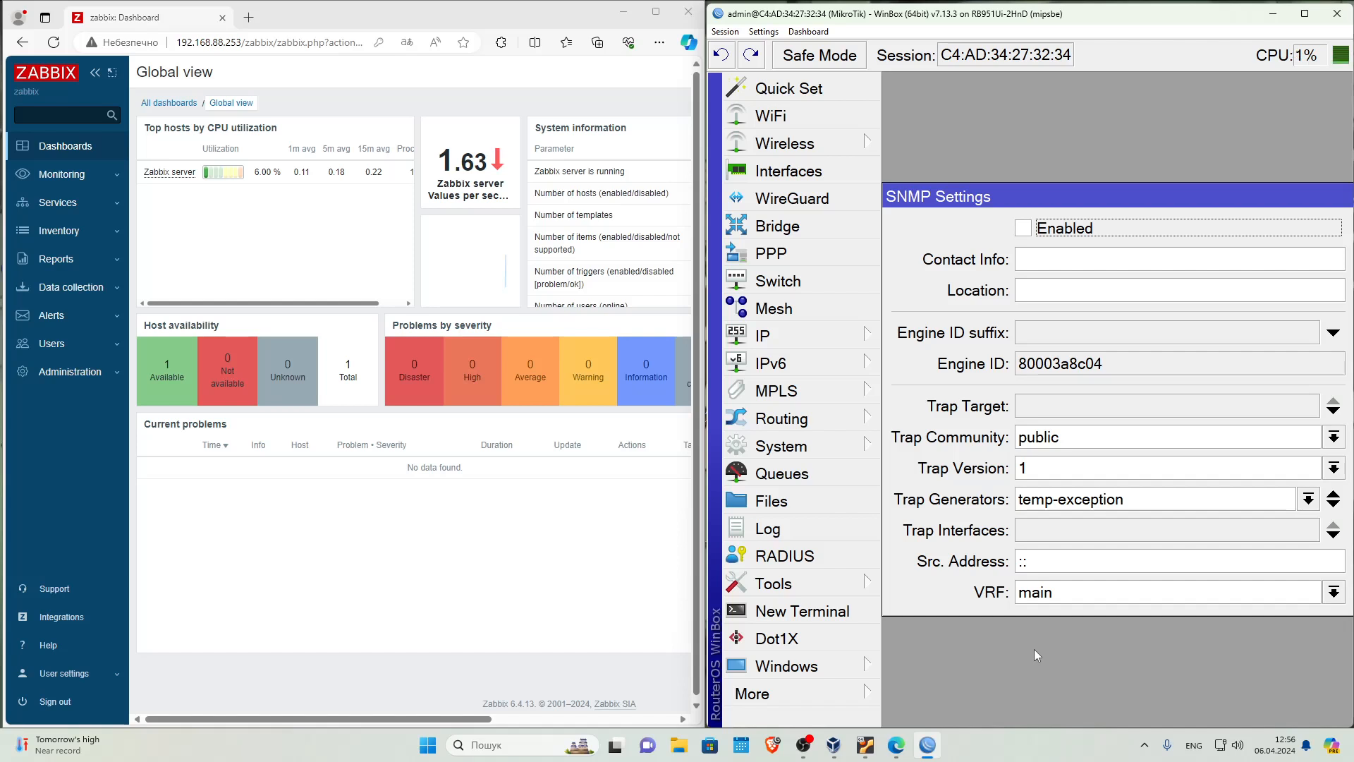
Step: Move the SNMP Settings window into place, showing SNMP disabled and trap community public
mouse_move(1134, 198)
left_mouse_down()
mouse_move(1005, 194)
mouse_move(1138, 192)
left_mouse_up()
Step: Zoom out the WinBox interface and open the SNMP Communities list beside the settings
left_click(763, 31)
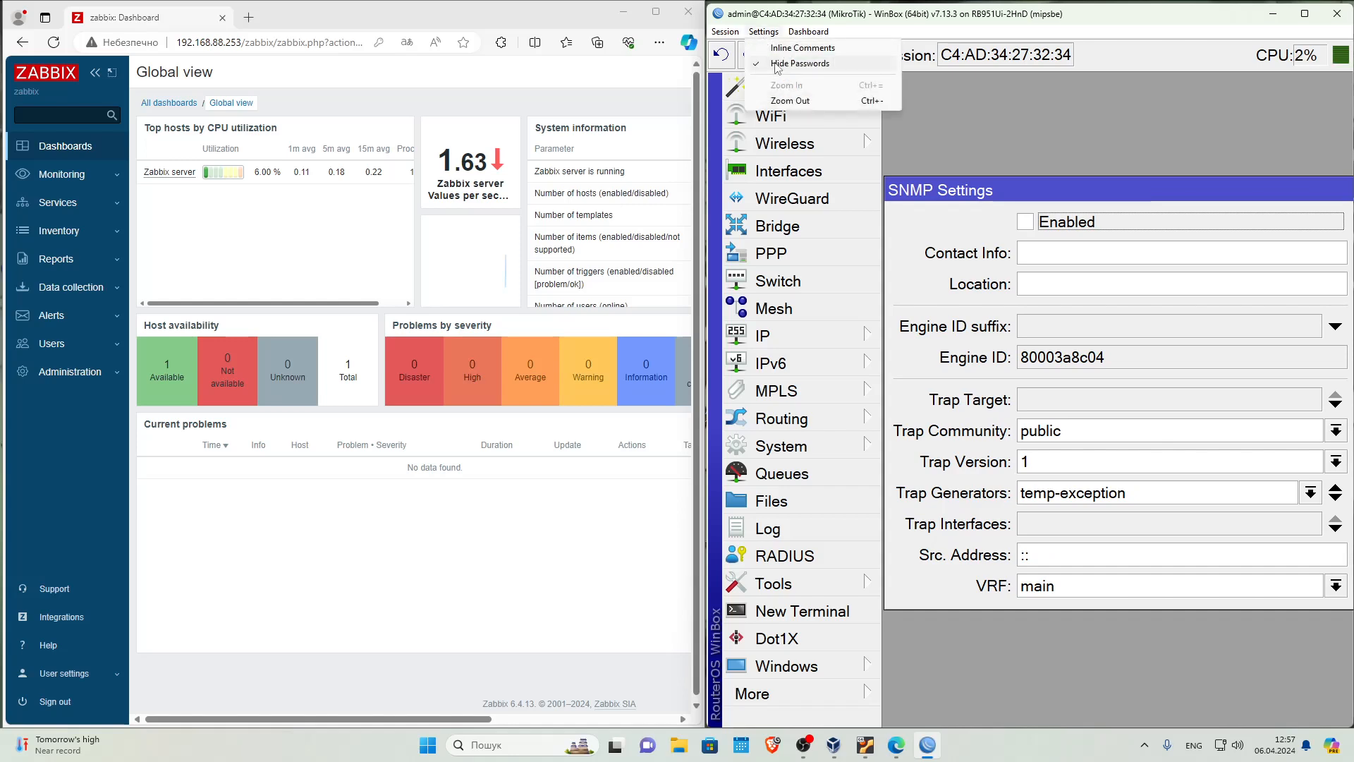
left_click(788, 101)
left_click(1238, 268)
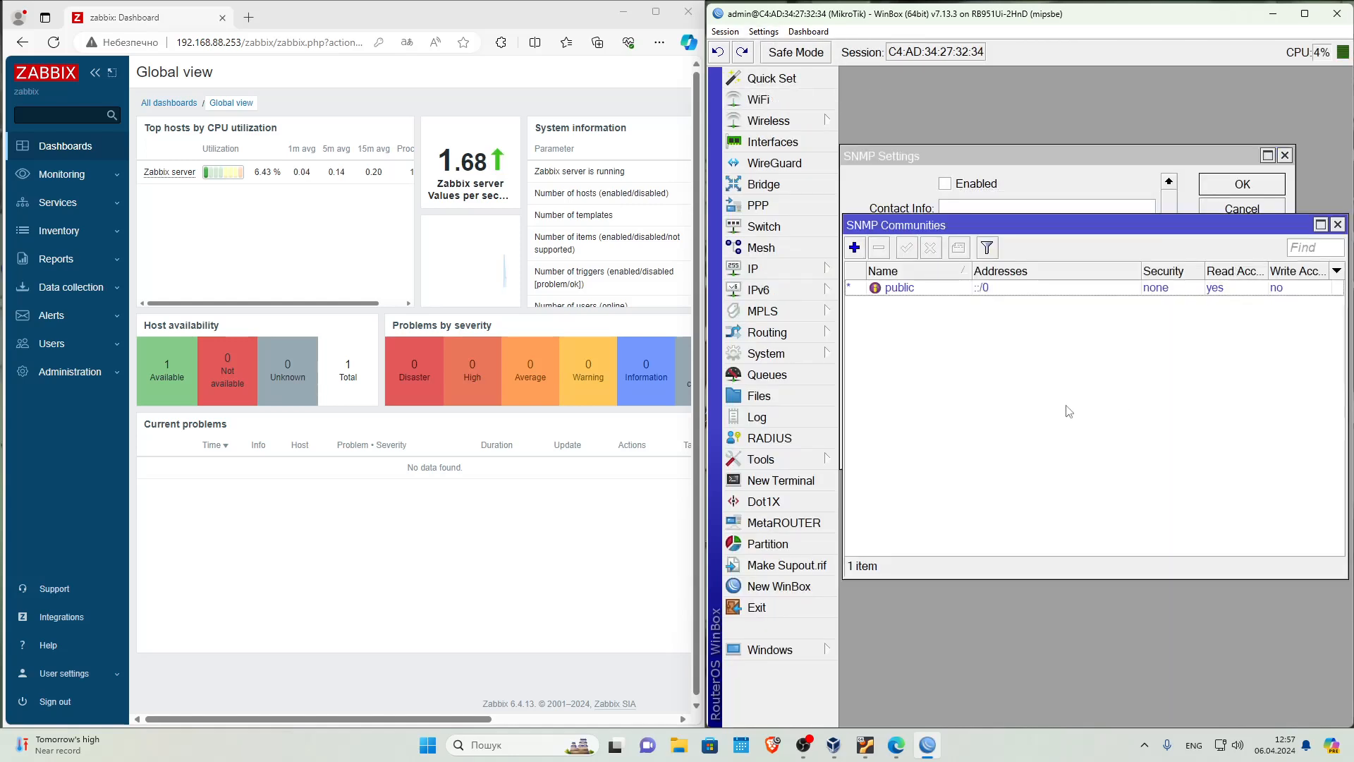
left_click_drag(1058, 226, 1055, 371)
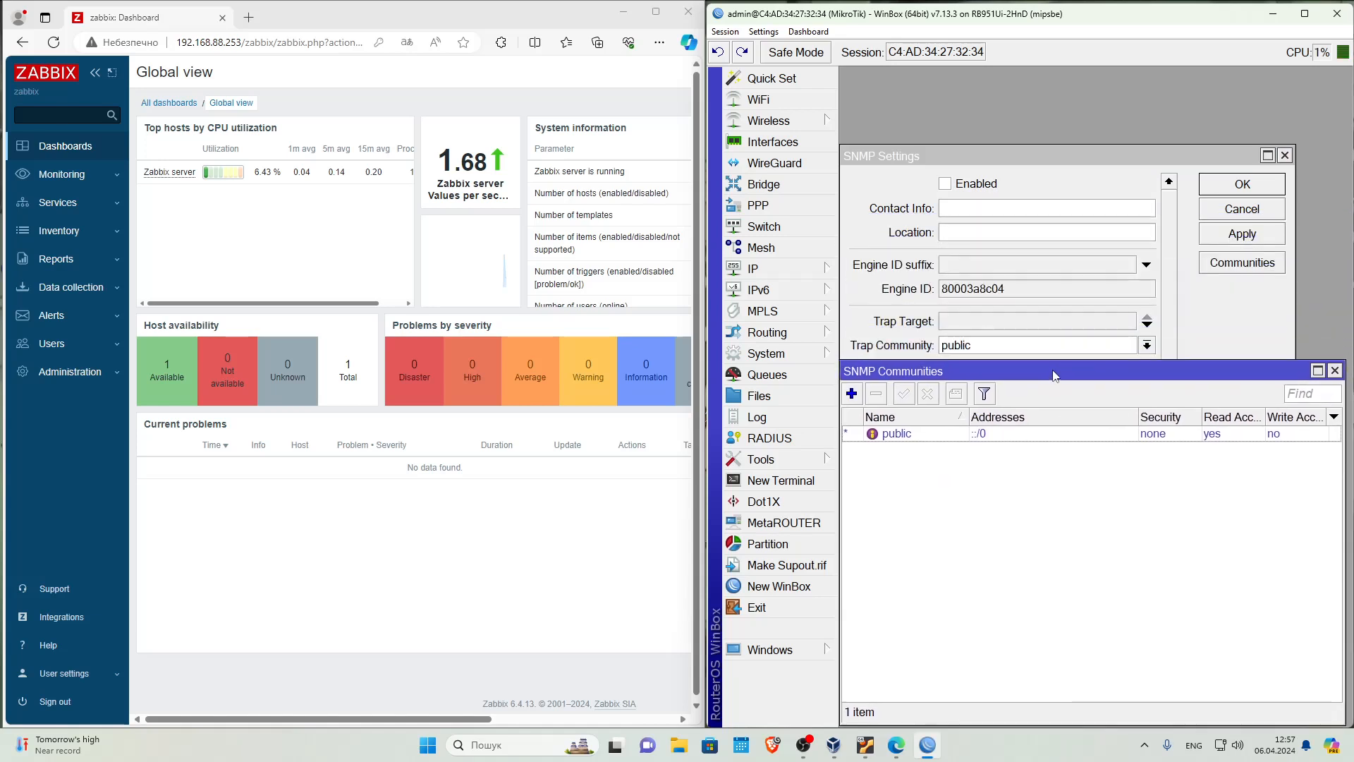
left_click_drag(1057, 152, 1064, 79)
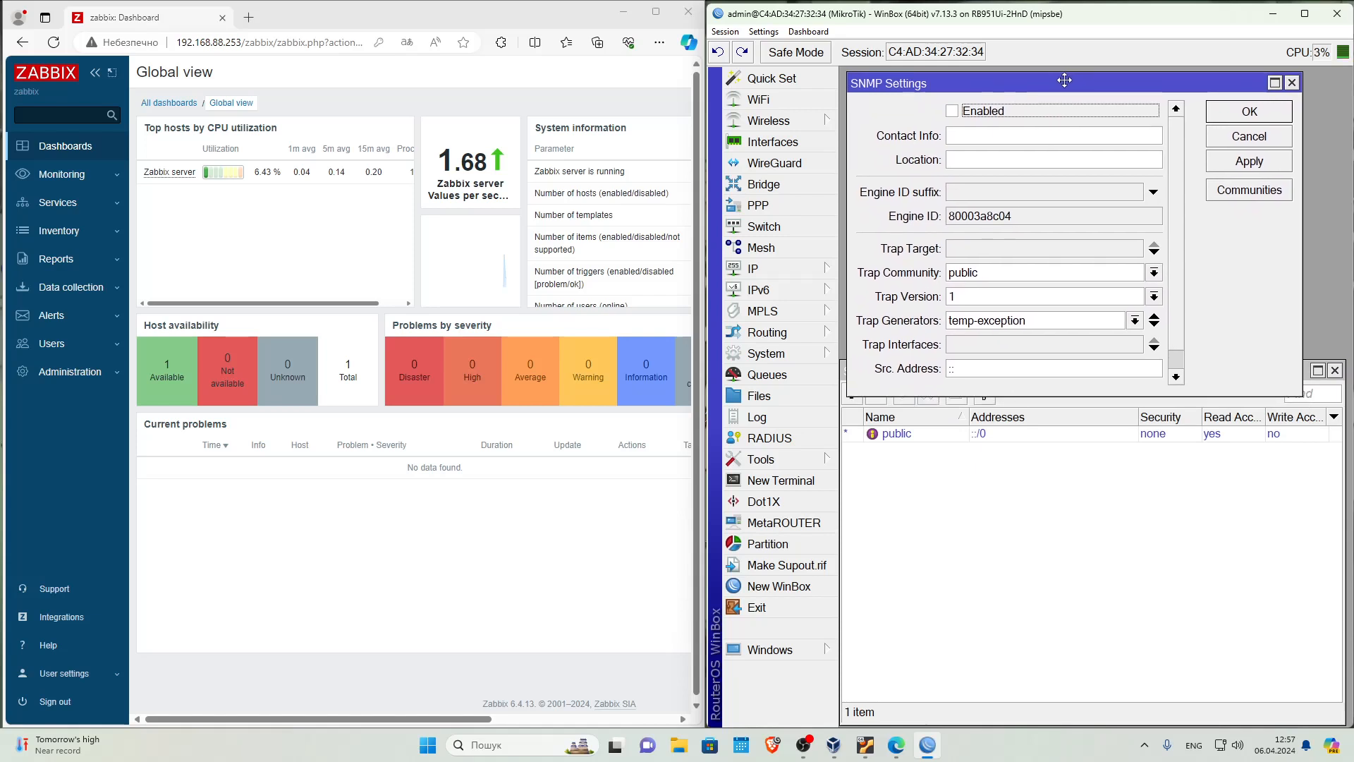
Step: Arrange the Communities window to reveal Src. Address and select the public community
left_click(1241, 486)
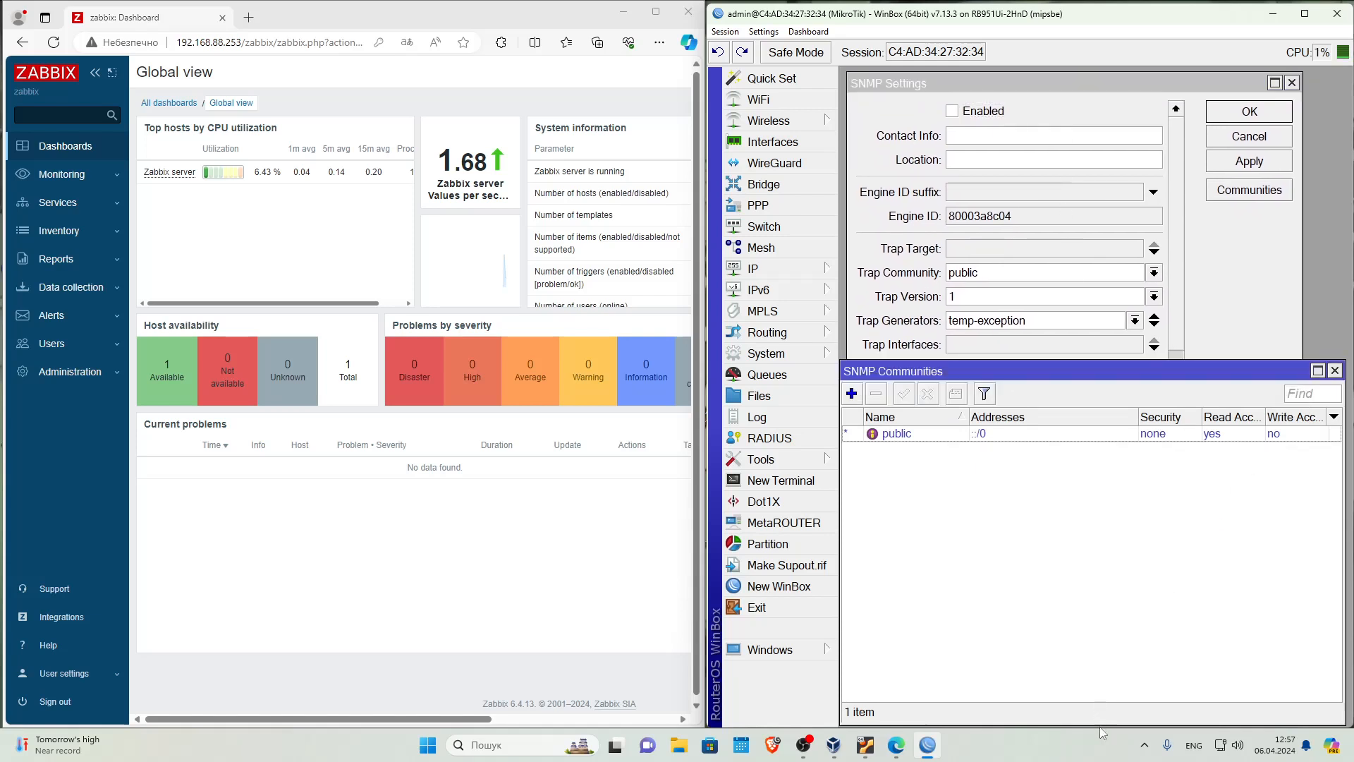
left_click_drag(1086, 720, 1087, 682)
left_click_drag(1092, 370, 1090, 405)
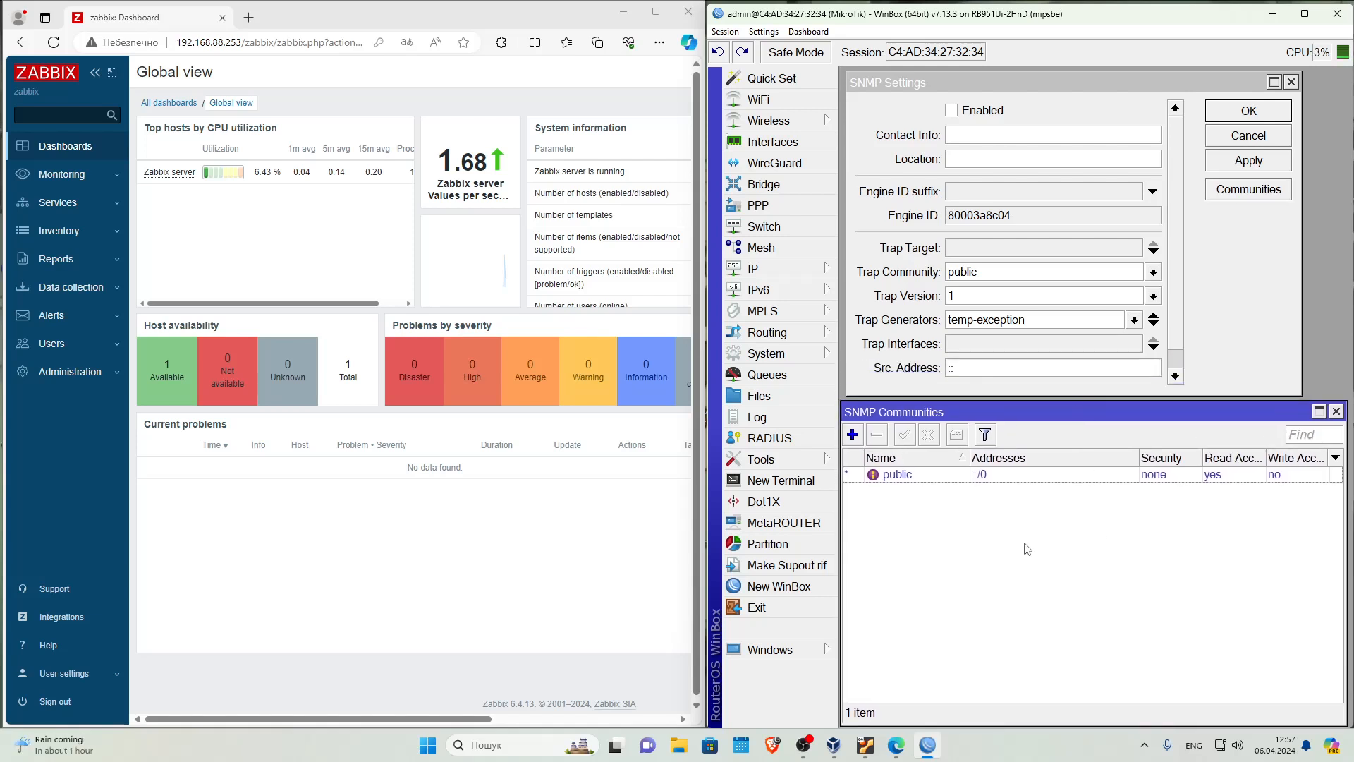
left_click_drag(1094, 725, 1090, 660)
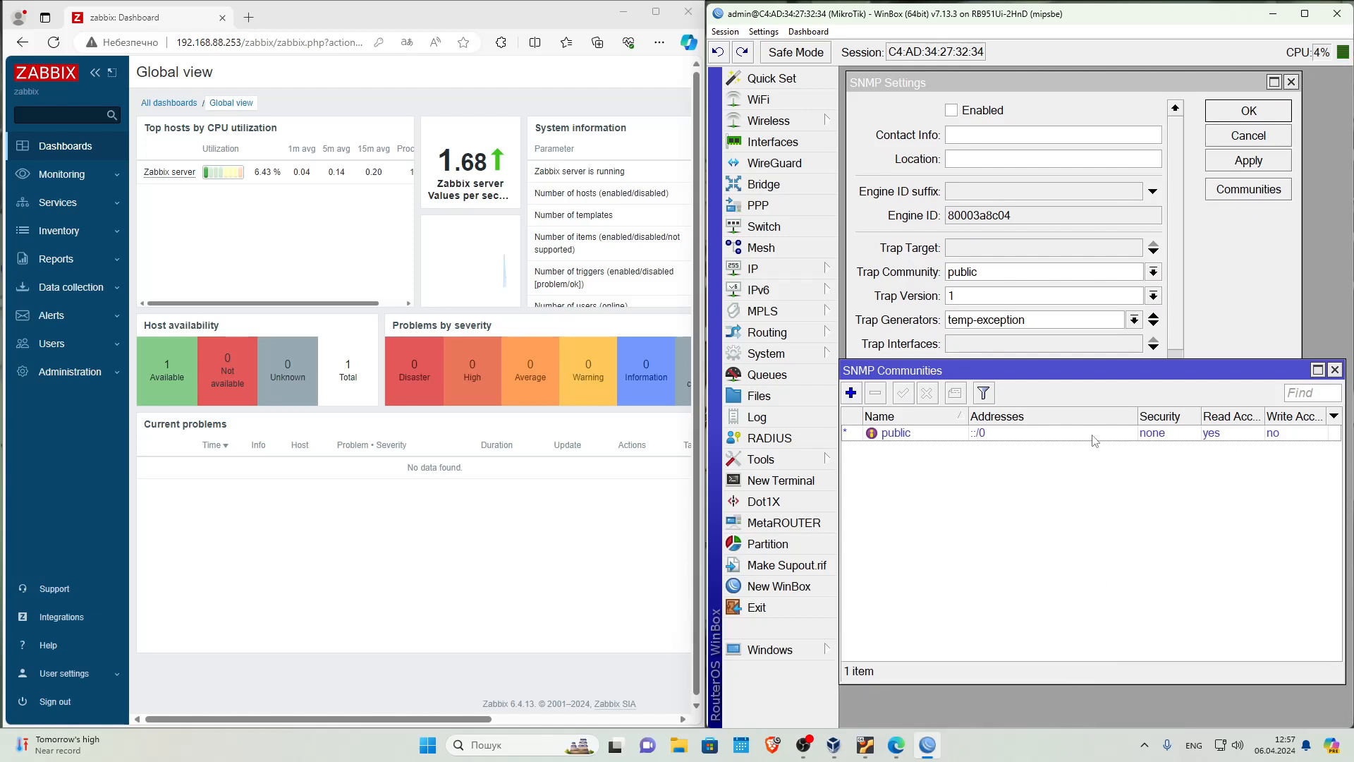
left_click_drag(1089, 365, 1091, 406)
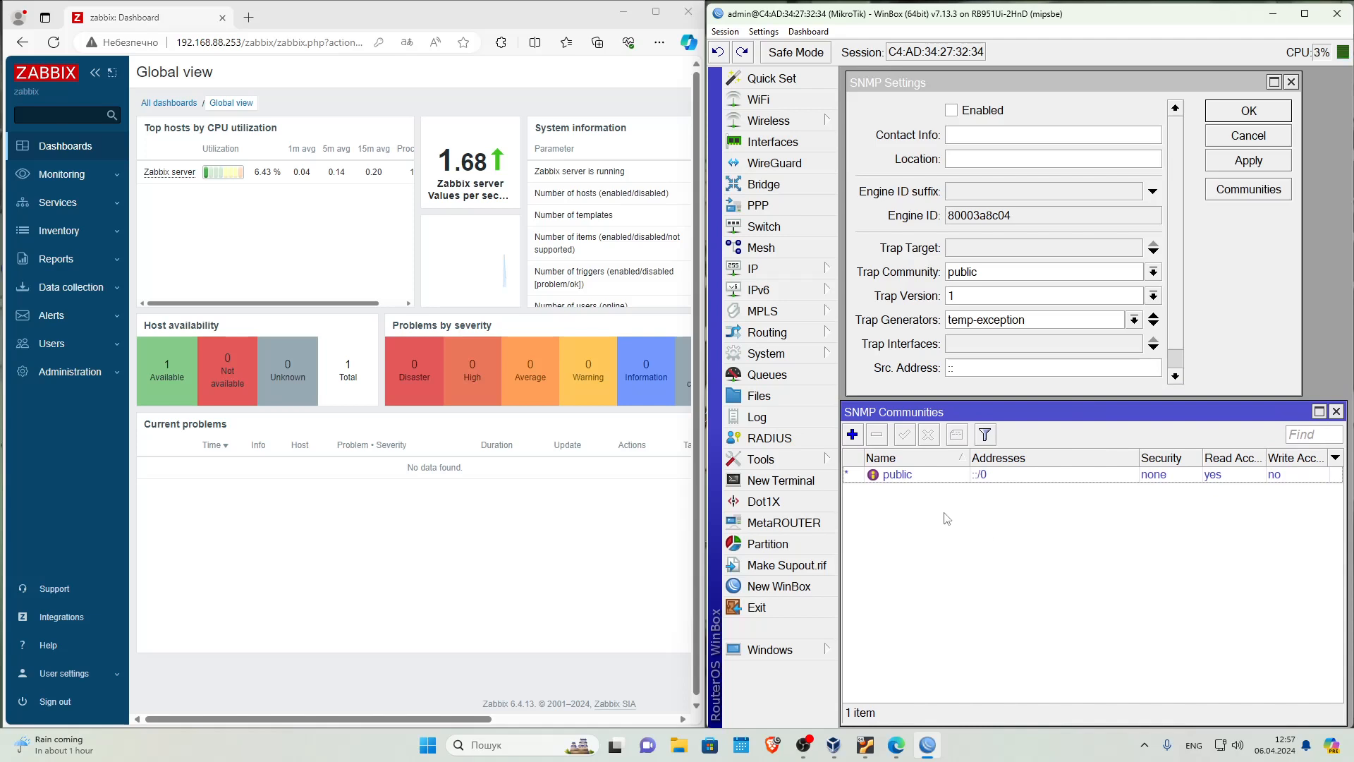
left_click(916, 475)
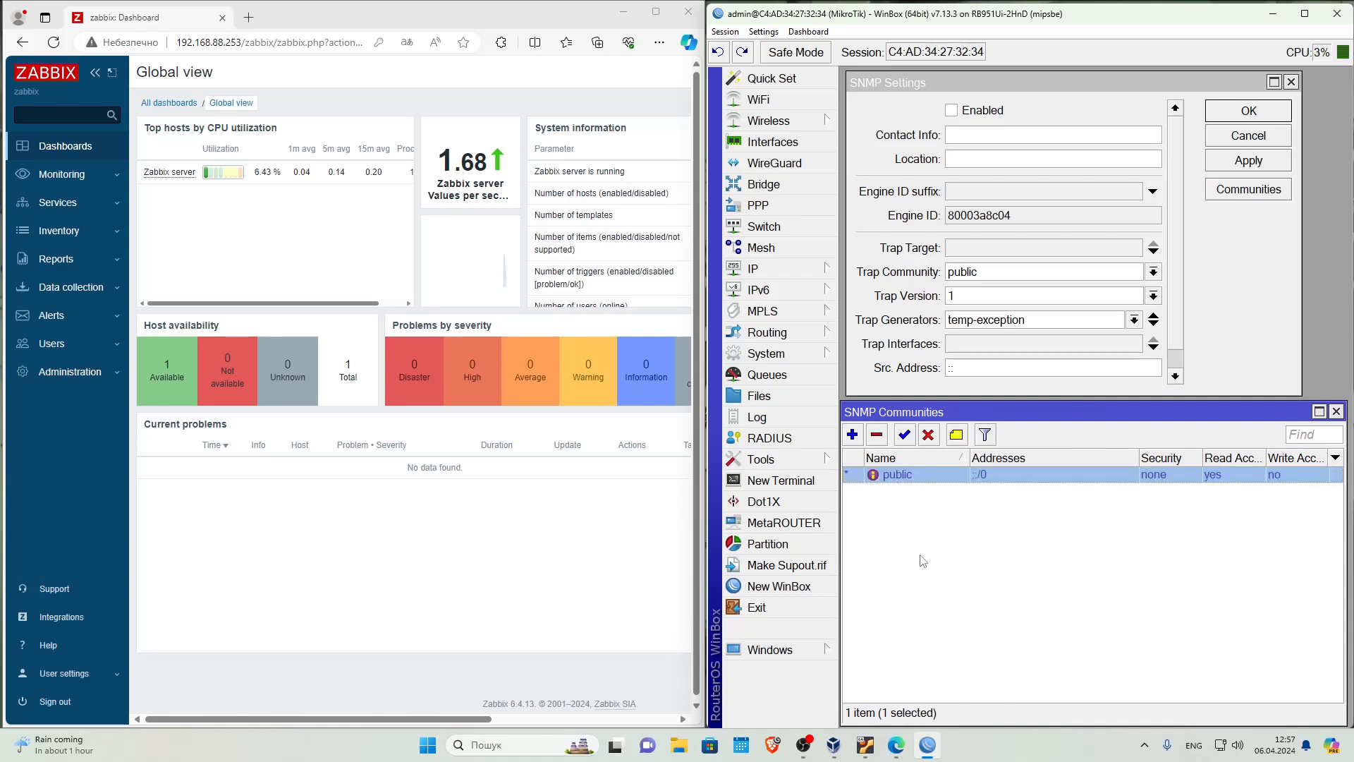
Step: Disable the public community and open a blank New SNMP Community form
left_click(929, 436)
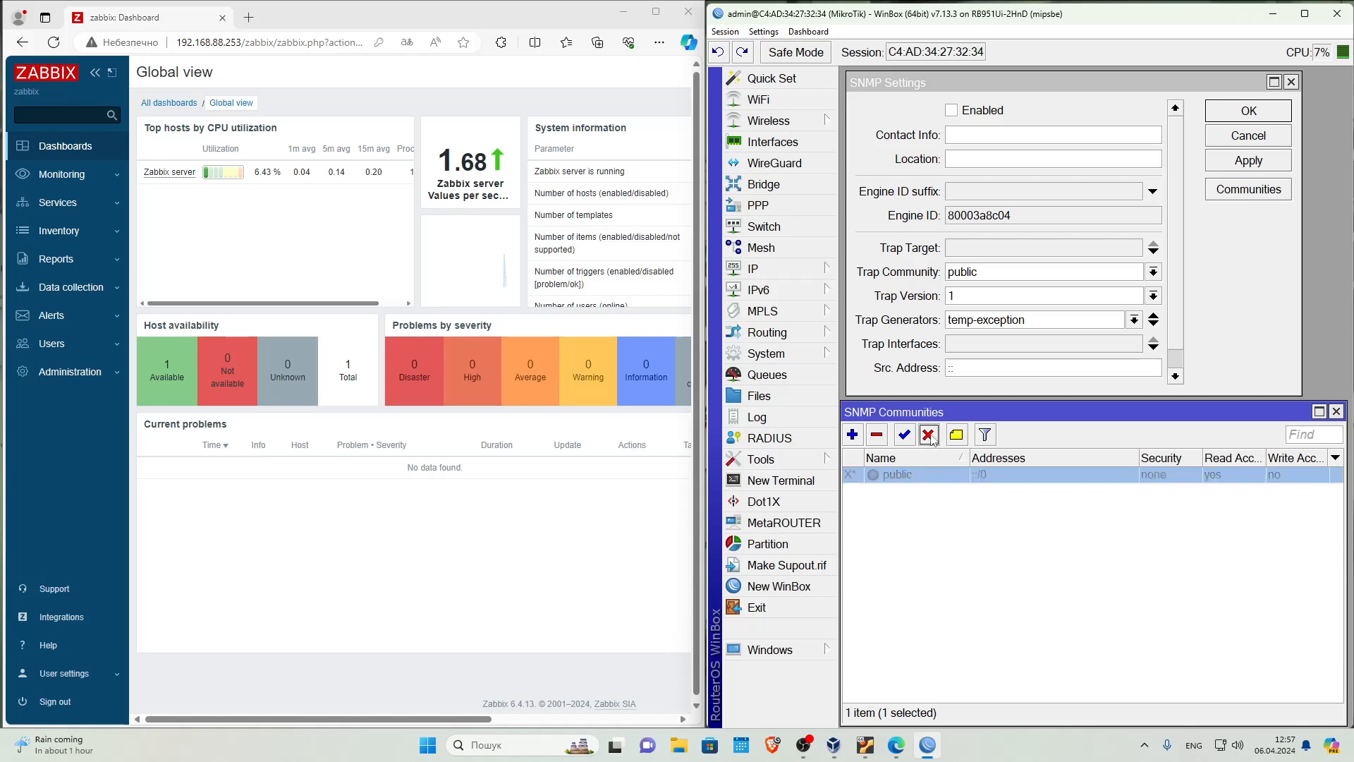
left_click(852, 435)
left_click_drag(1072, 269, 1012, 318)
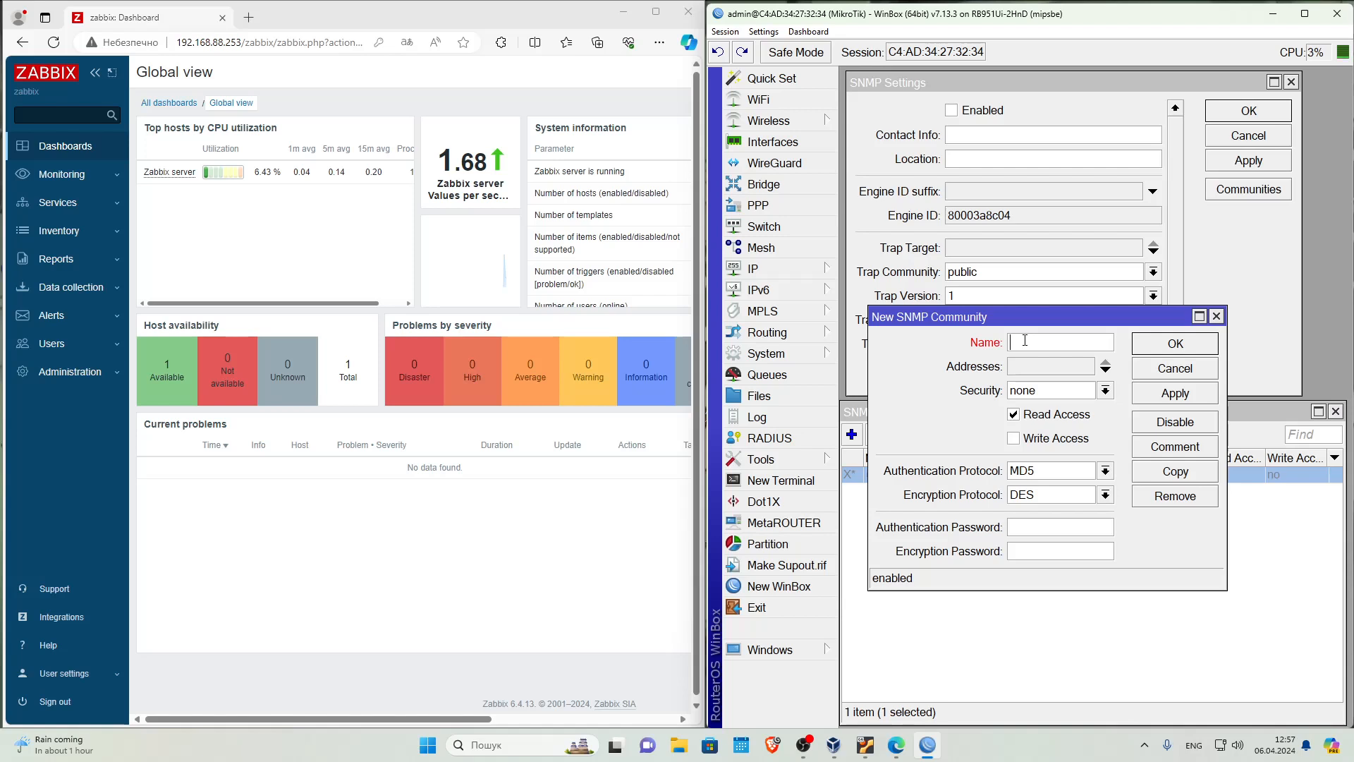
Step: Name the community Zabbix, adding then removing a 192.168.88.253 address so only 0.0.0.0/0 remains
type("Zabbix")
left_click(1033, 368)
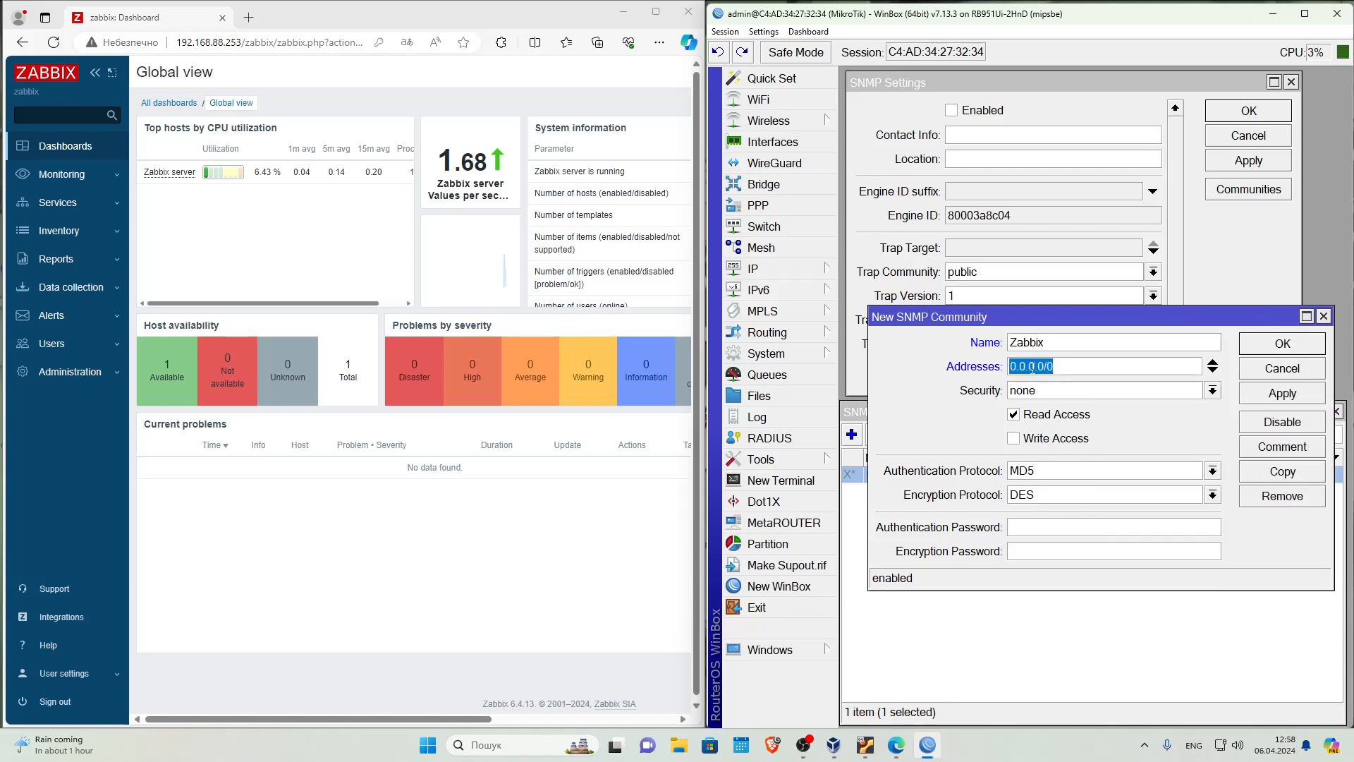
type("192")
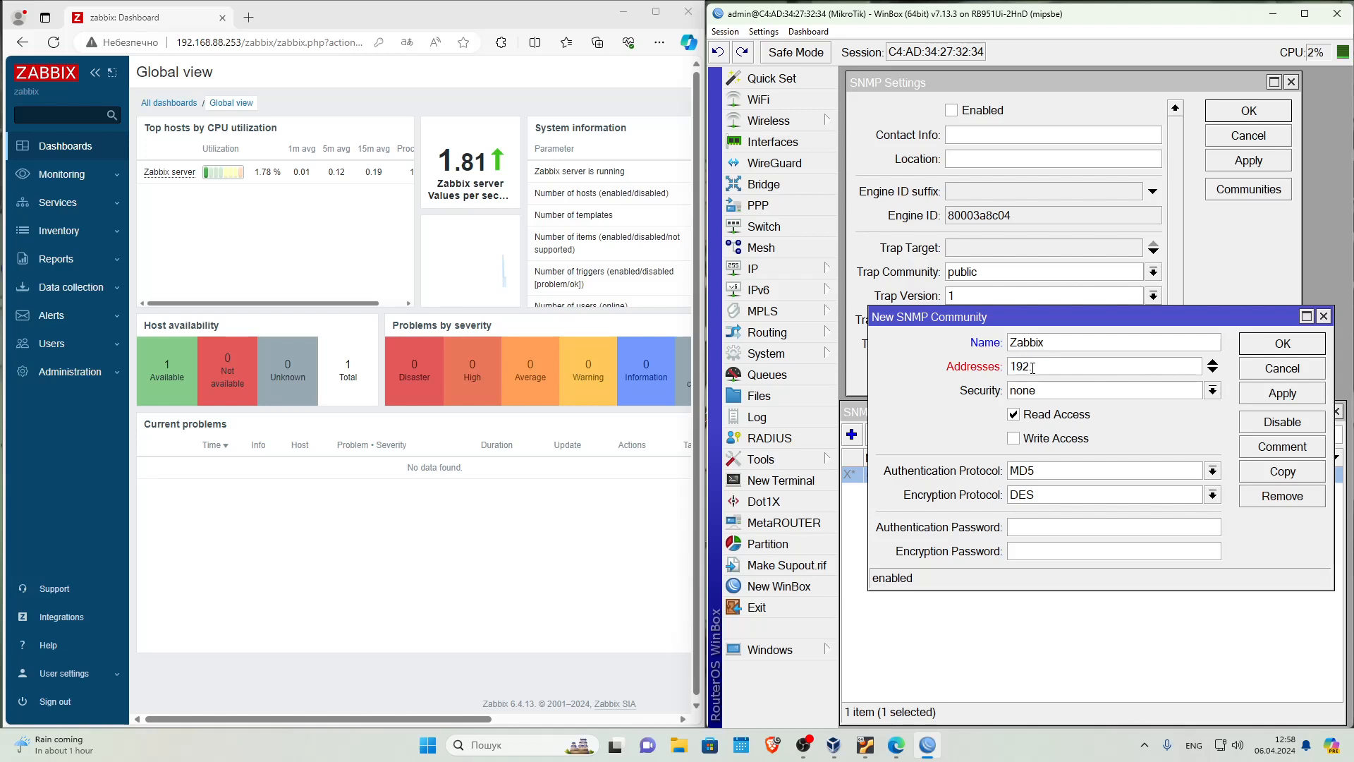
type(".168.88.253")
left_click(1212, 371)
left_click(1081, 389)
double_click(1082, 389)
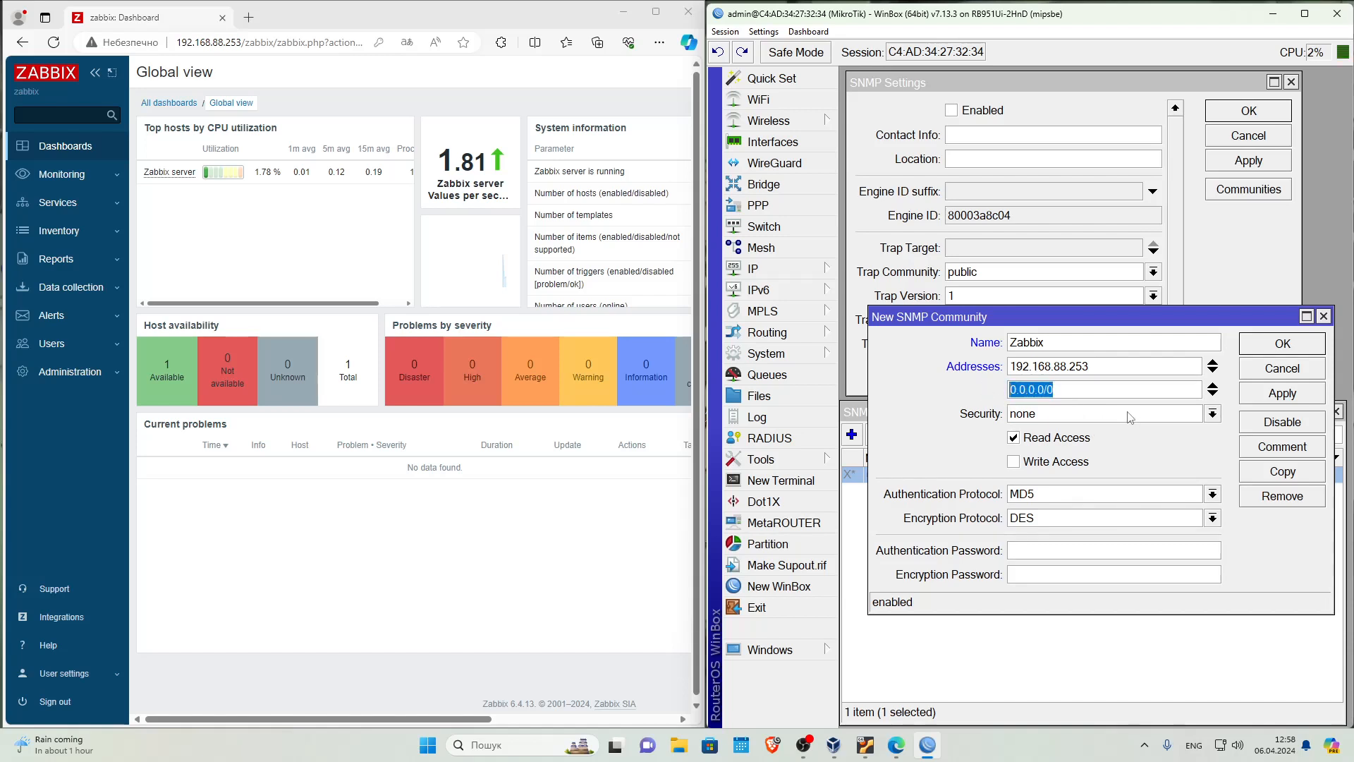
left_click(1213, 361)
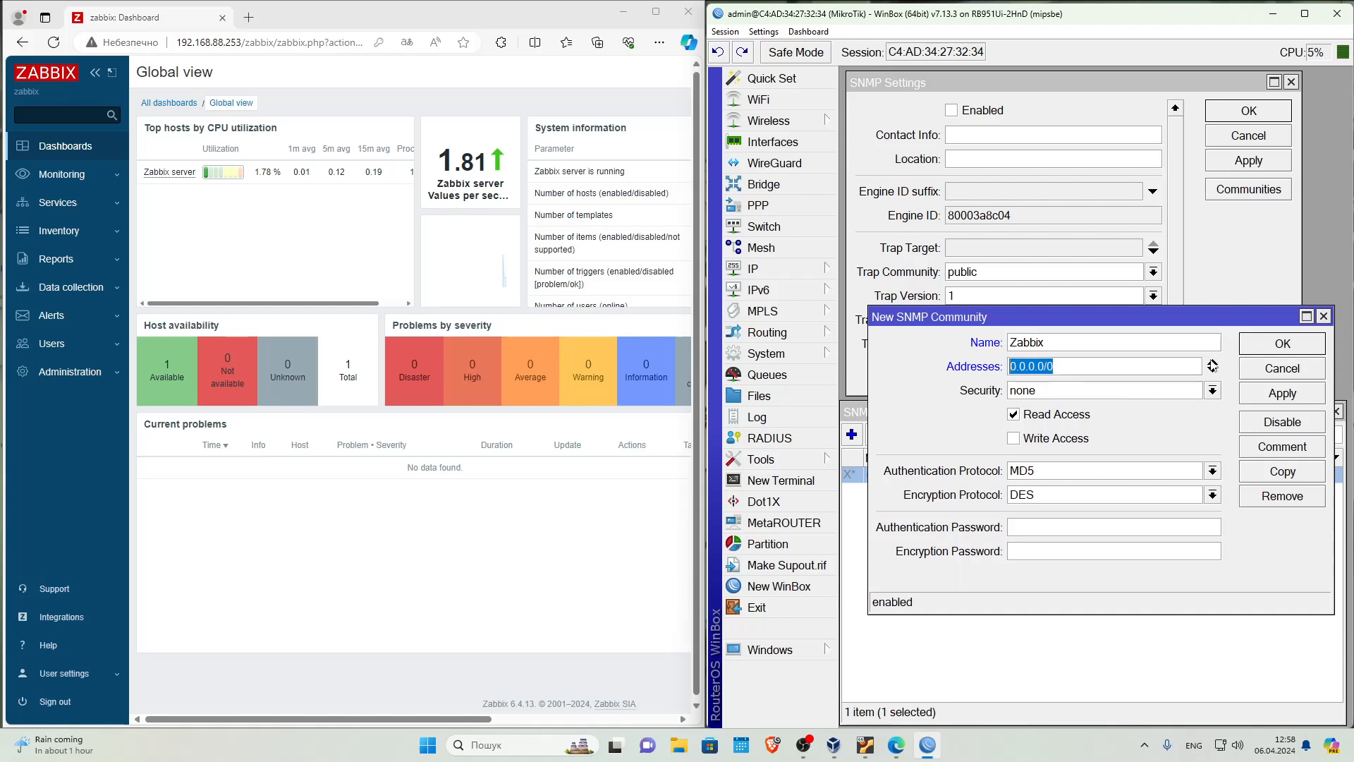
left_click(1212, 391)
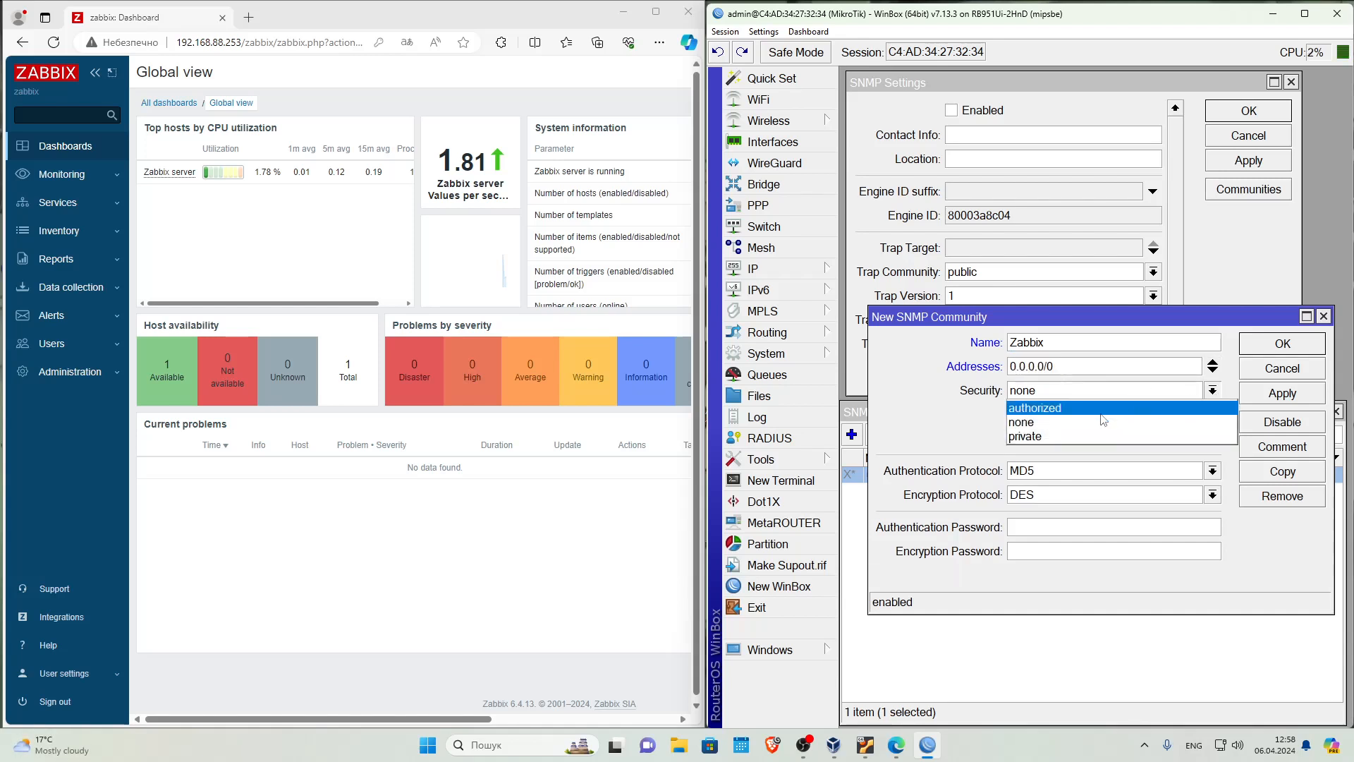
Step: Set security to authorized with read-only access, MD5 authentication and DES encryption
left_click(1040, 409)
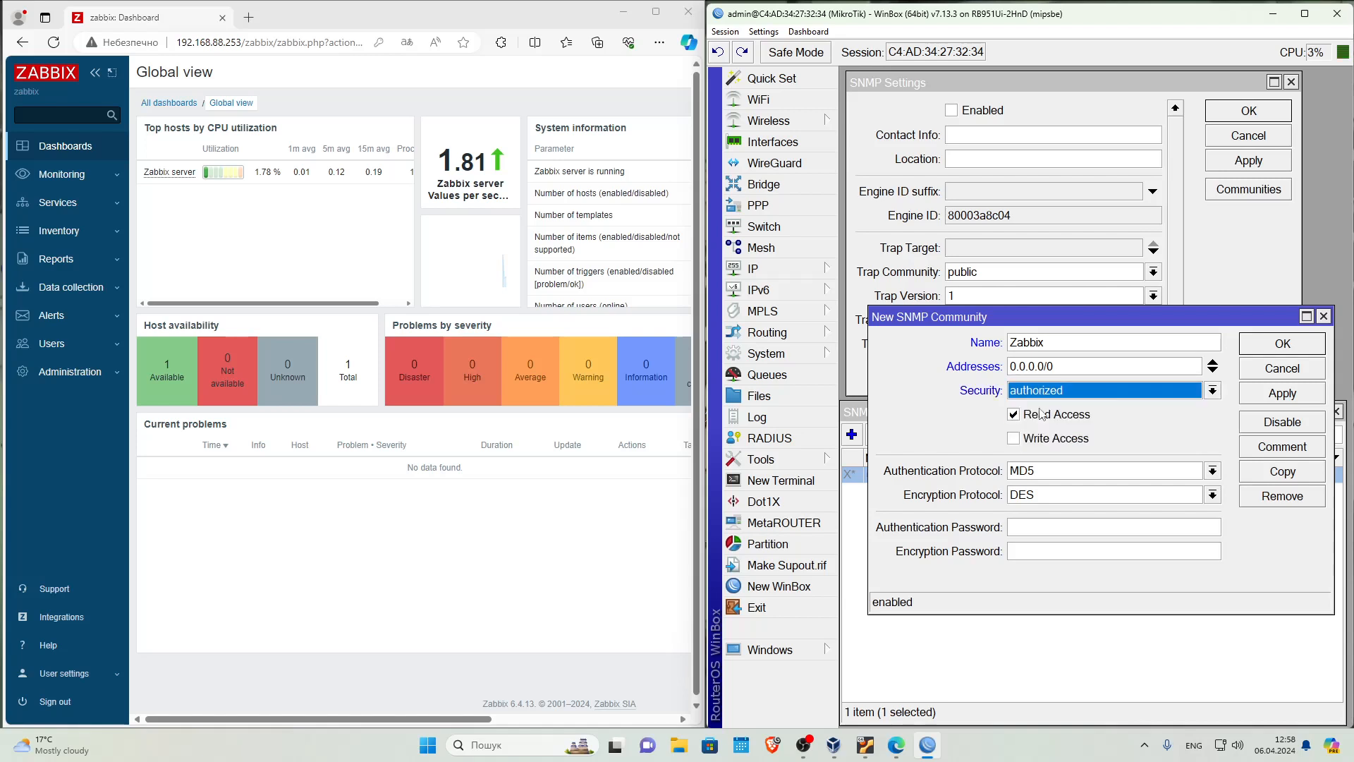
left_click(1014, 416)
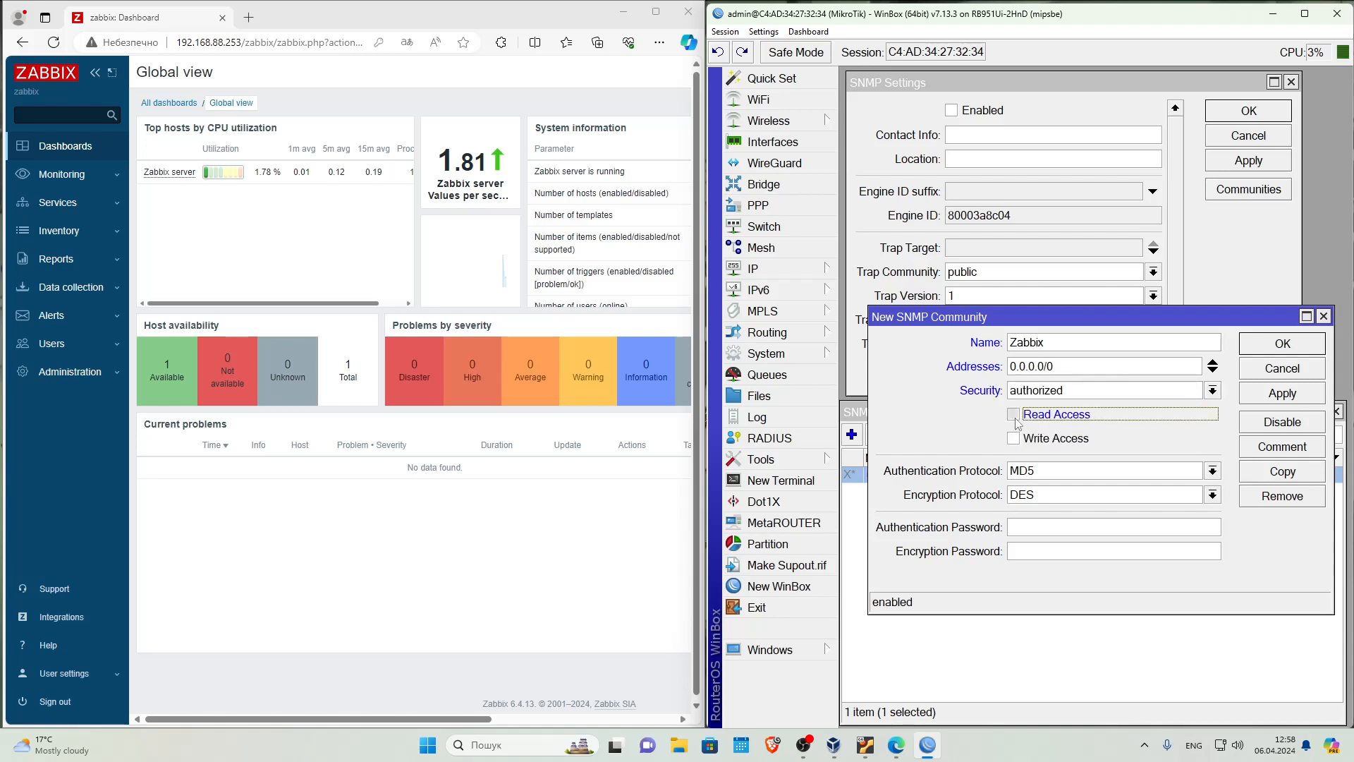
left_click(1016, 421)
left_click(1014, 441)
left_click(1015, 441)
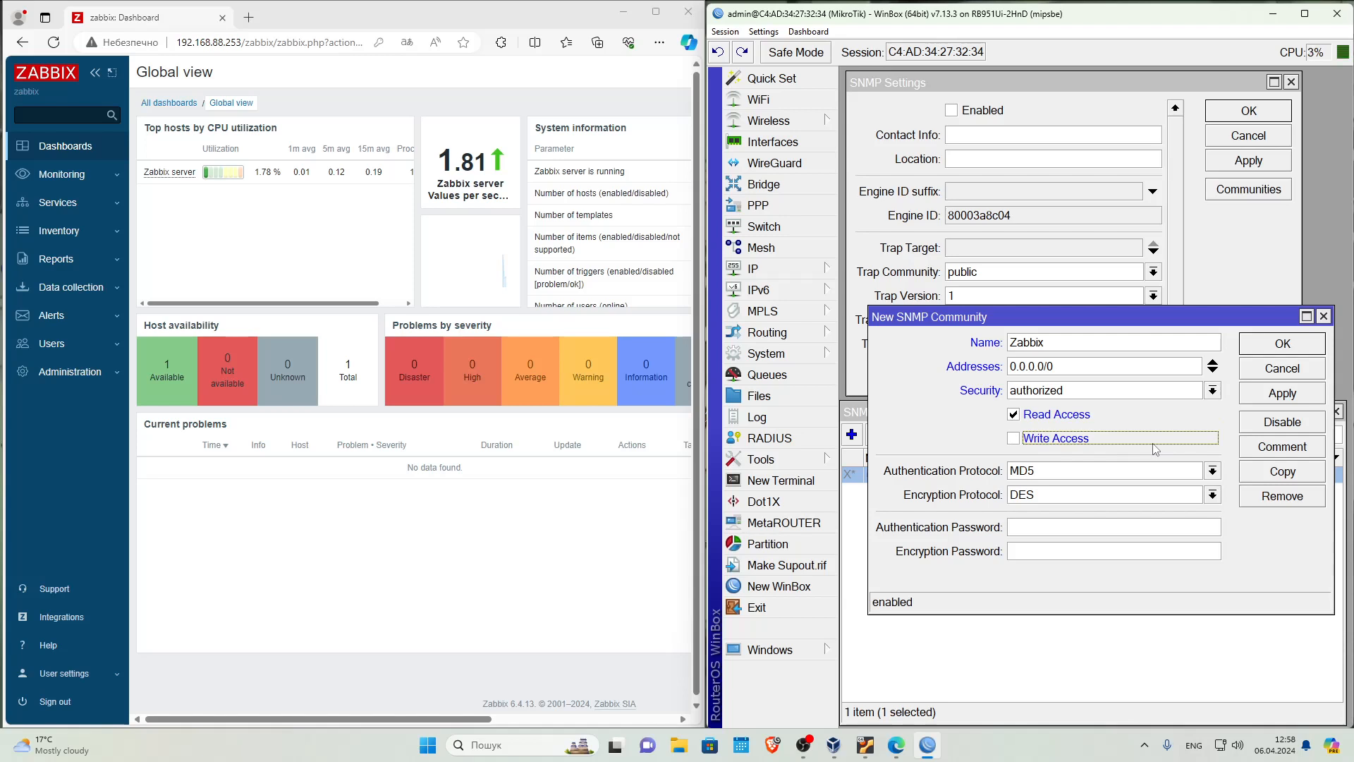
left_click(1215, 472)
left_click(1216, 476)
left_click(1215, 476)
left_click(1216, 476)
key("shift+Tab")
left_click(1213, 471)
left_click(1216, 476)
left_click(1214, 473)
left_click(1215, 472)
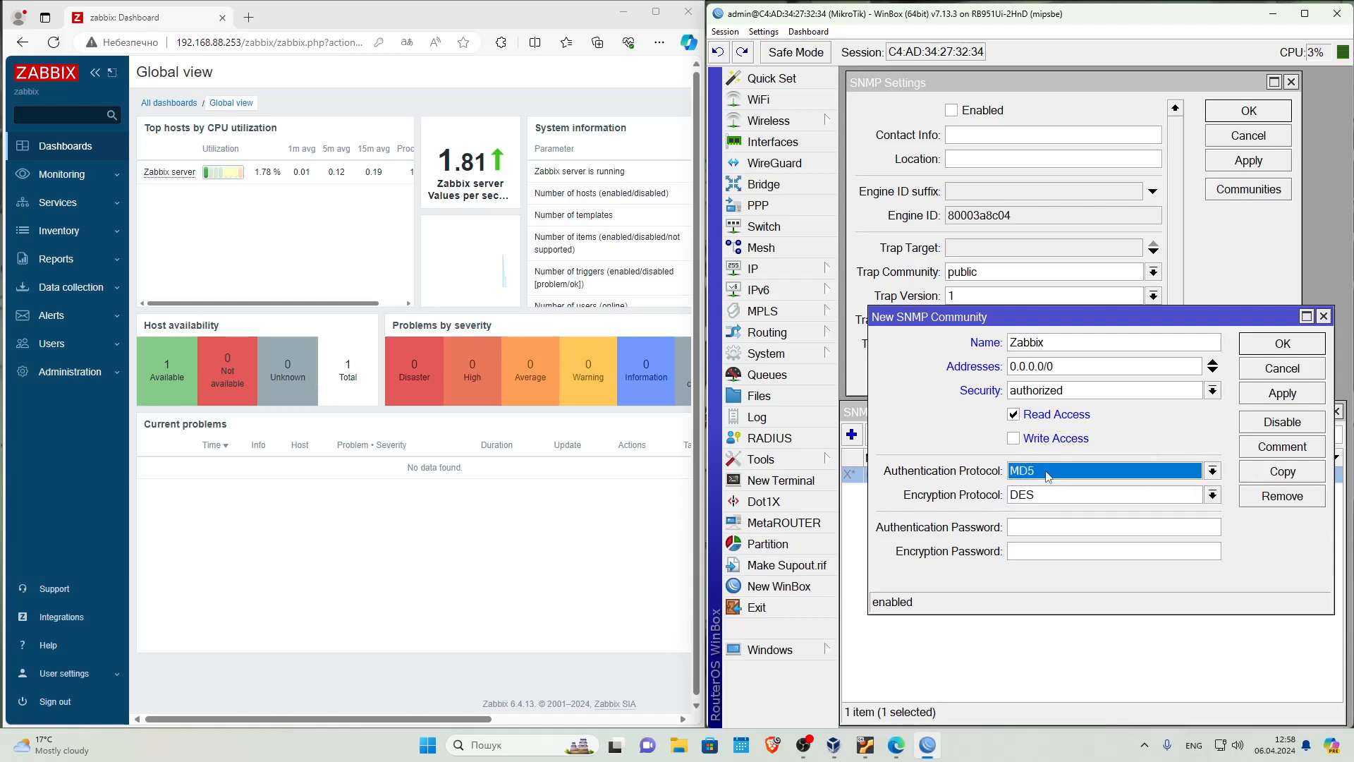
left_click(1212, 495)
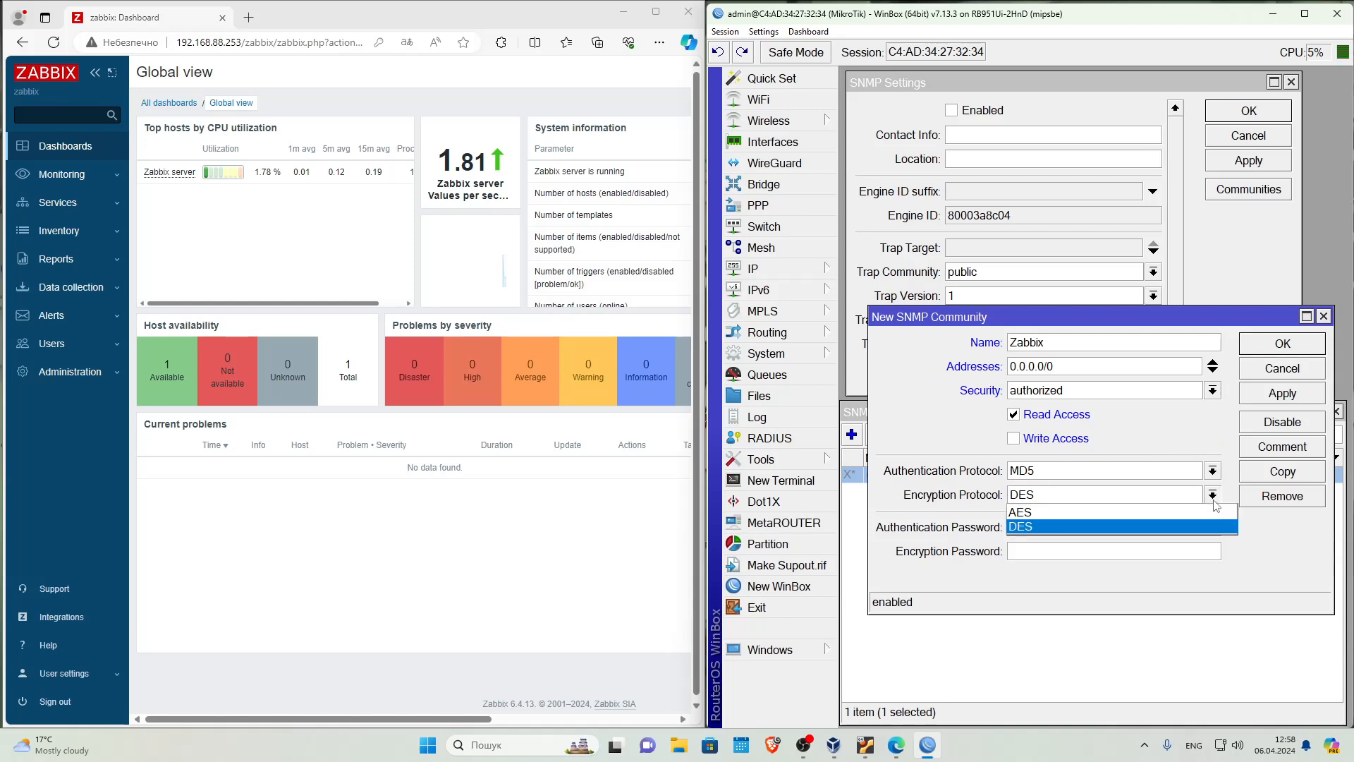
left_click(1213, 498)
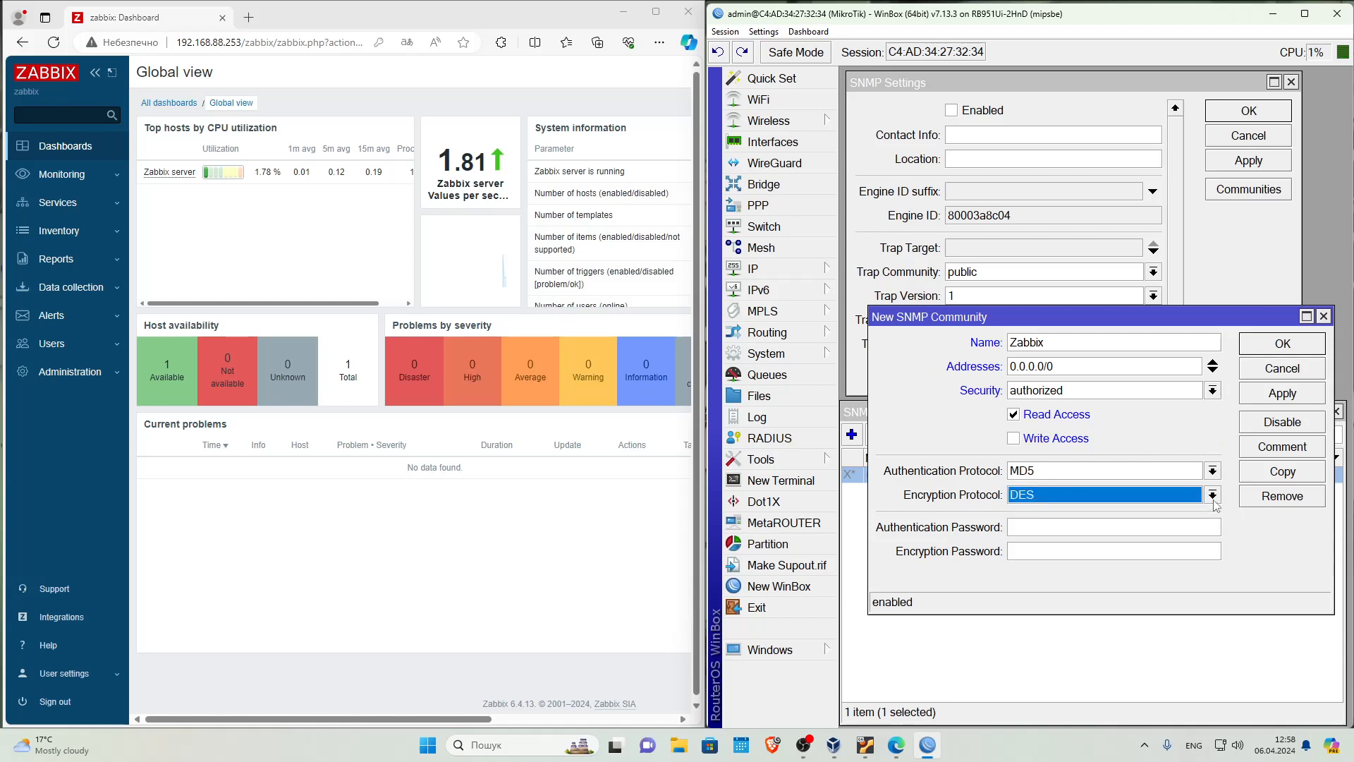
Step: Enter the authentication and encryption passwords, then apply and save the Zabbix community
left_click(1020, 529)
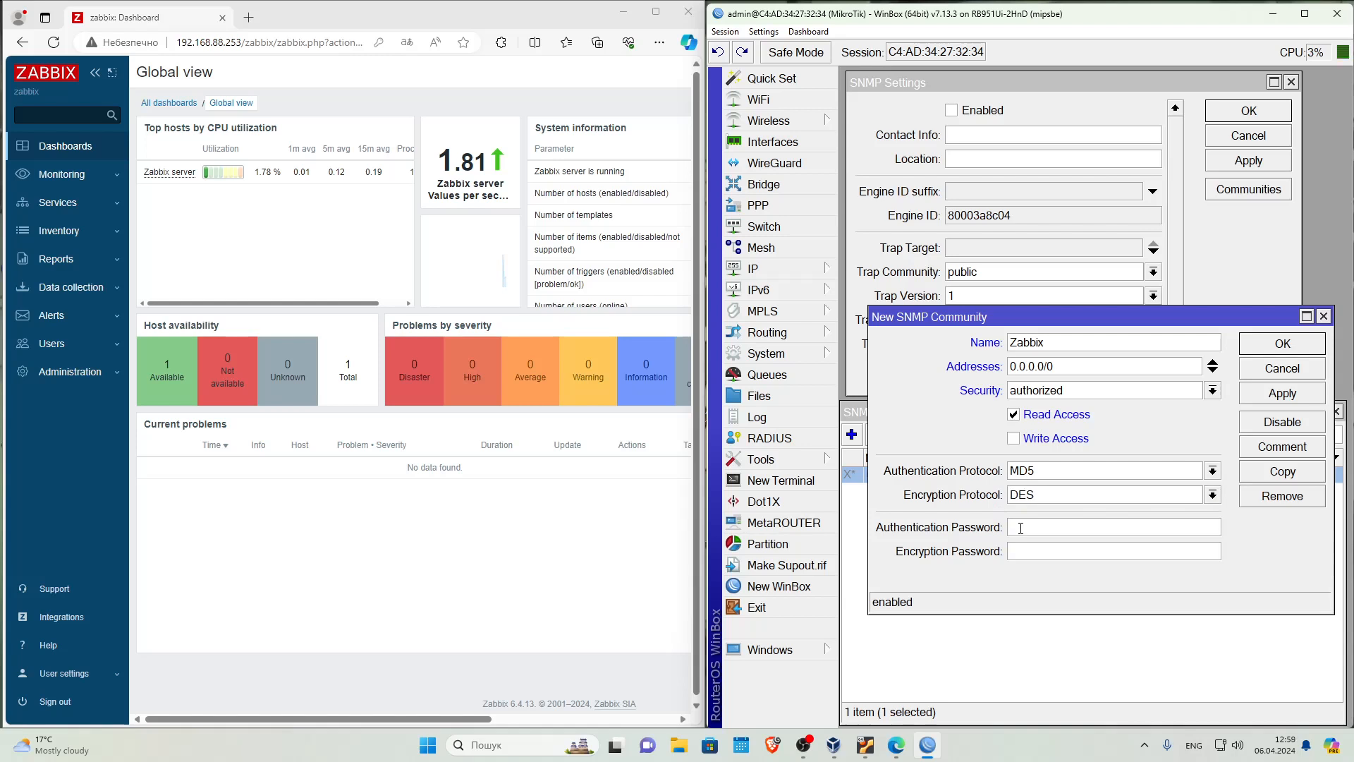
type("******")
left_click(1034, 553)
type("*********")
left_click(1269, 395)
left_click(1273, 353)
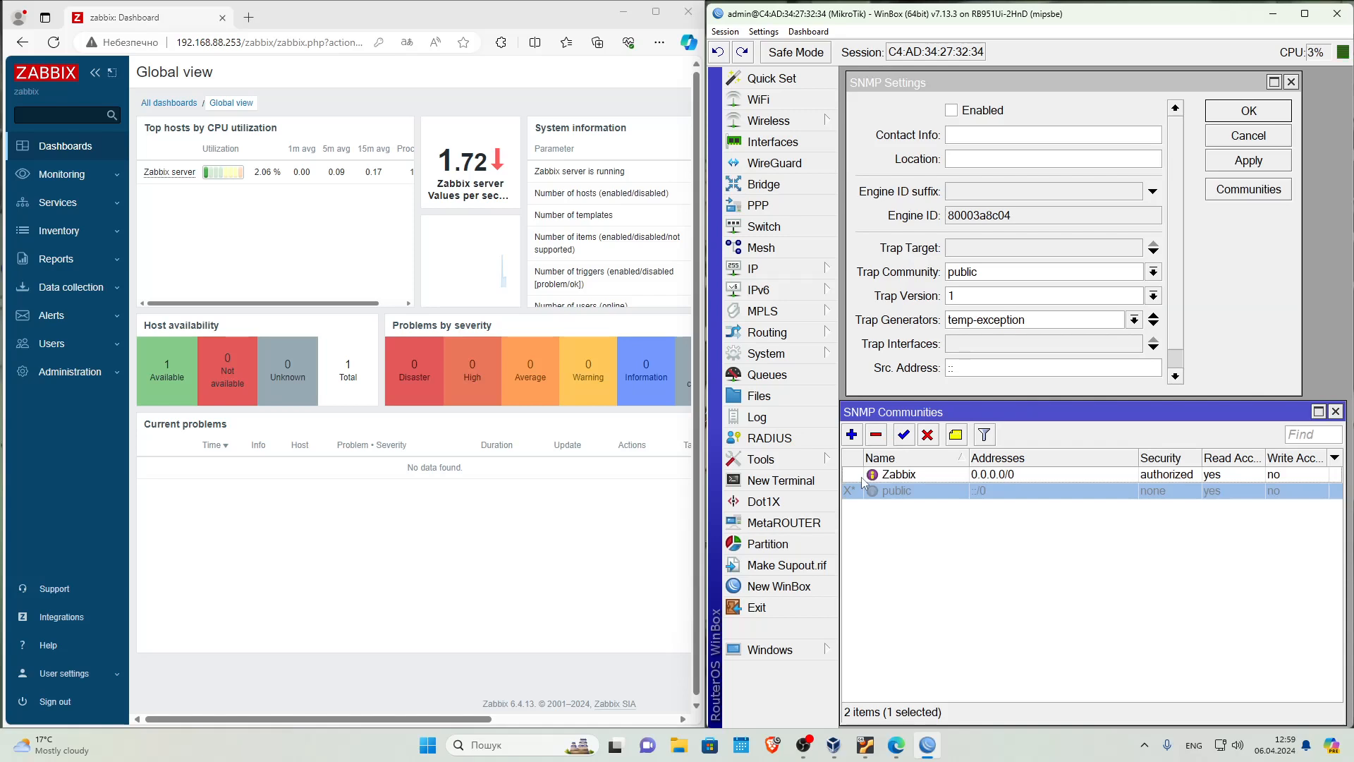
Step: Enable SNMP with trap community Zabbix and trap version 3, and apply the settings
left_click(951, 111)
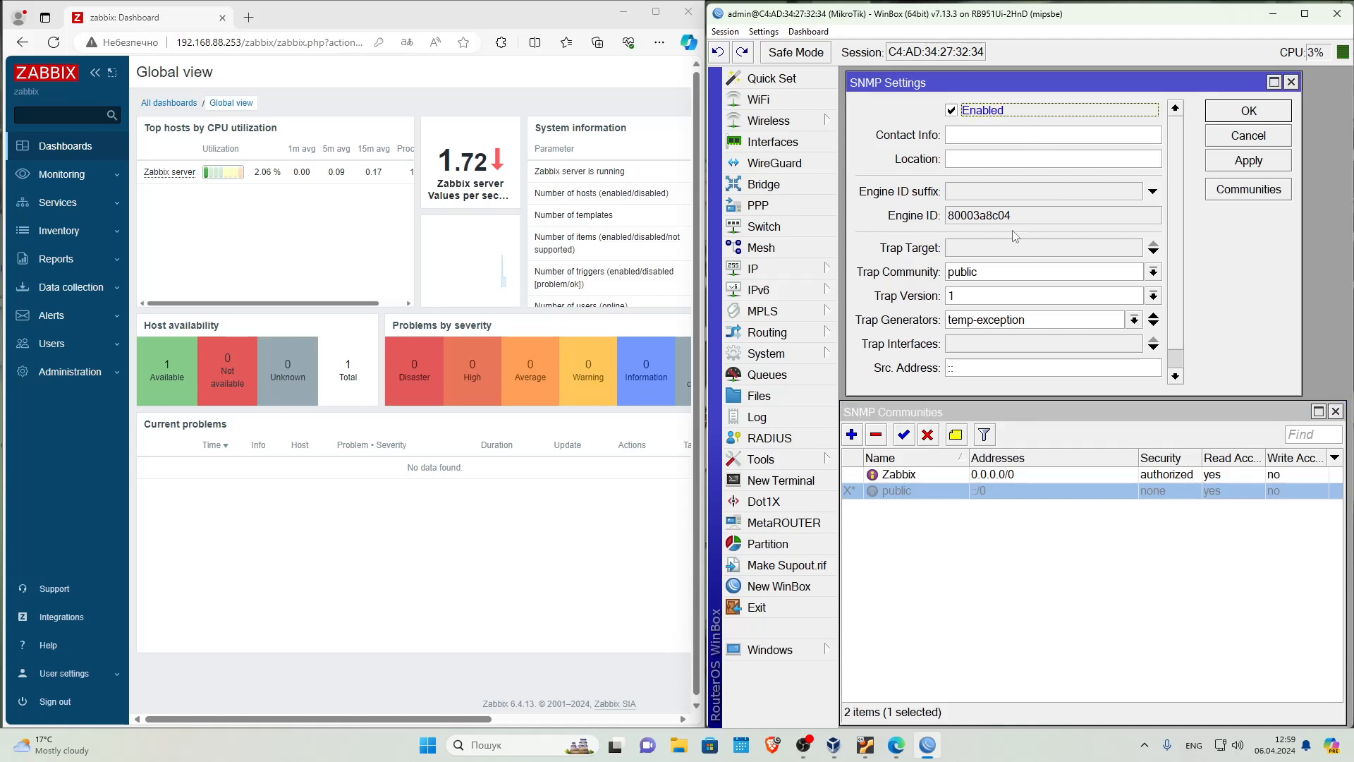
left_click(978, 275)
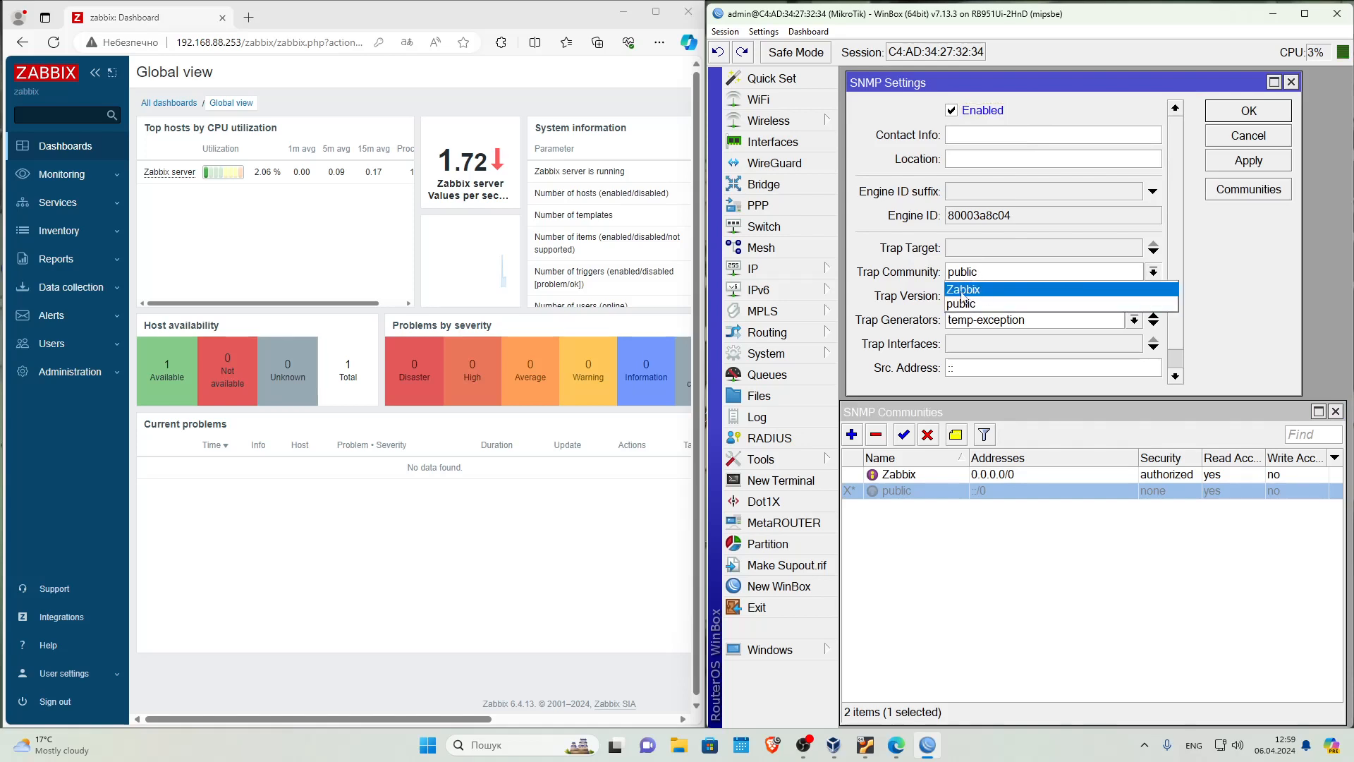
left_click(956, 292)
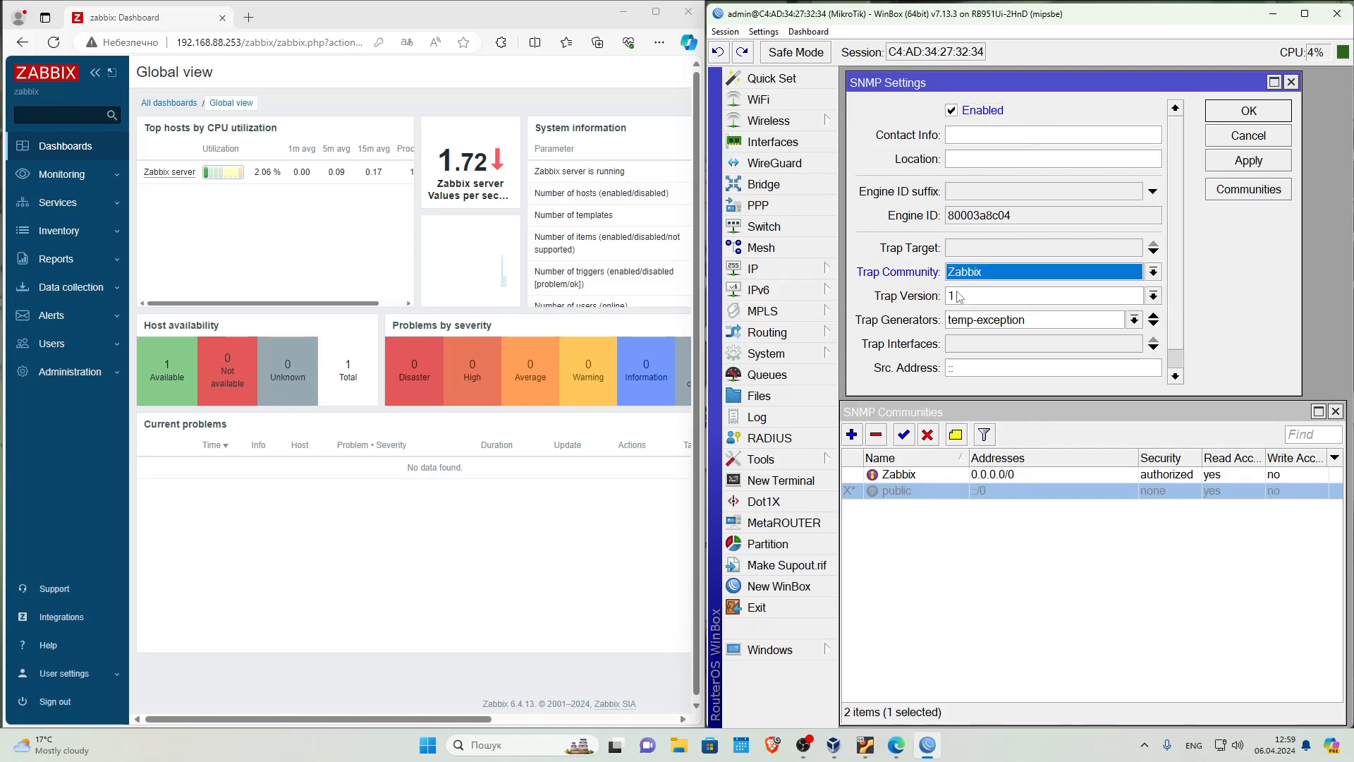
left_click(1087, 303)
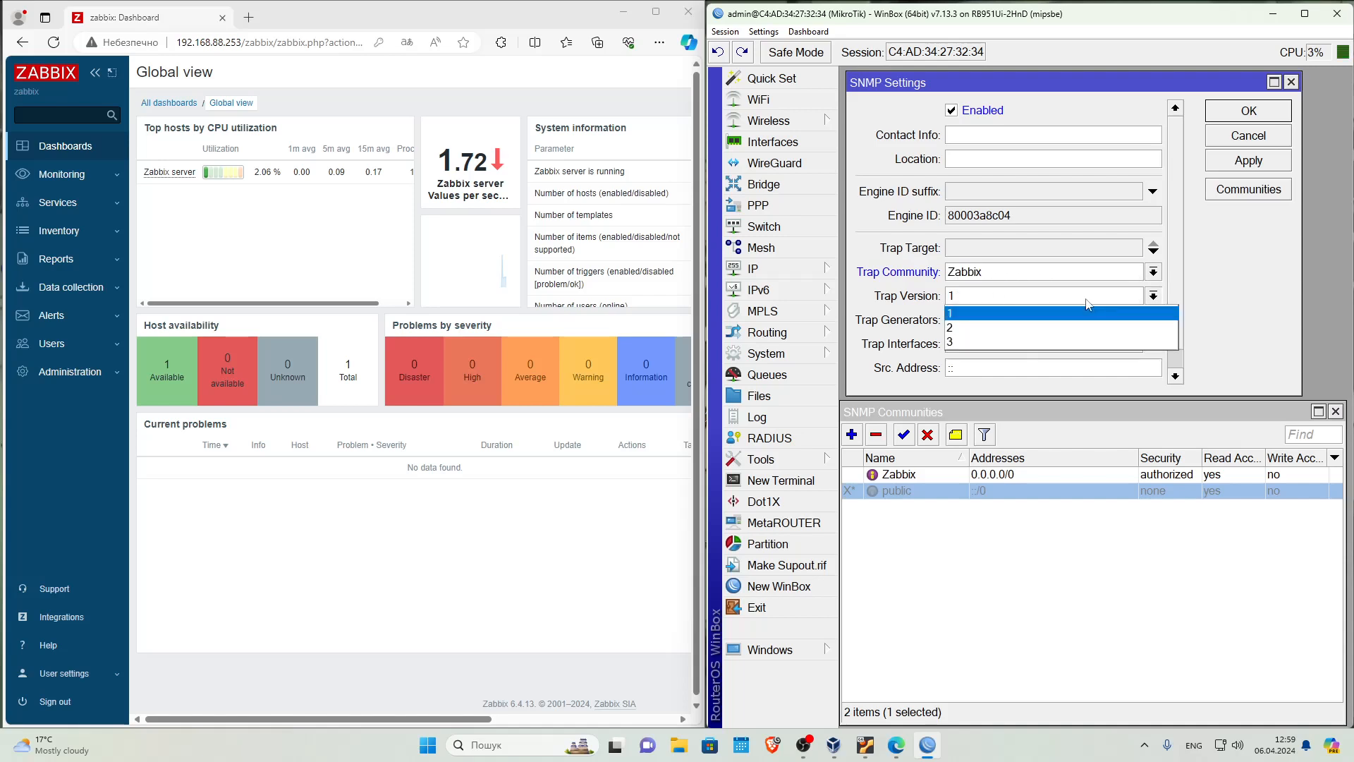
left_click(963, 344)
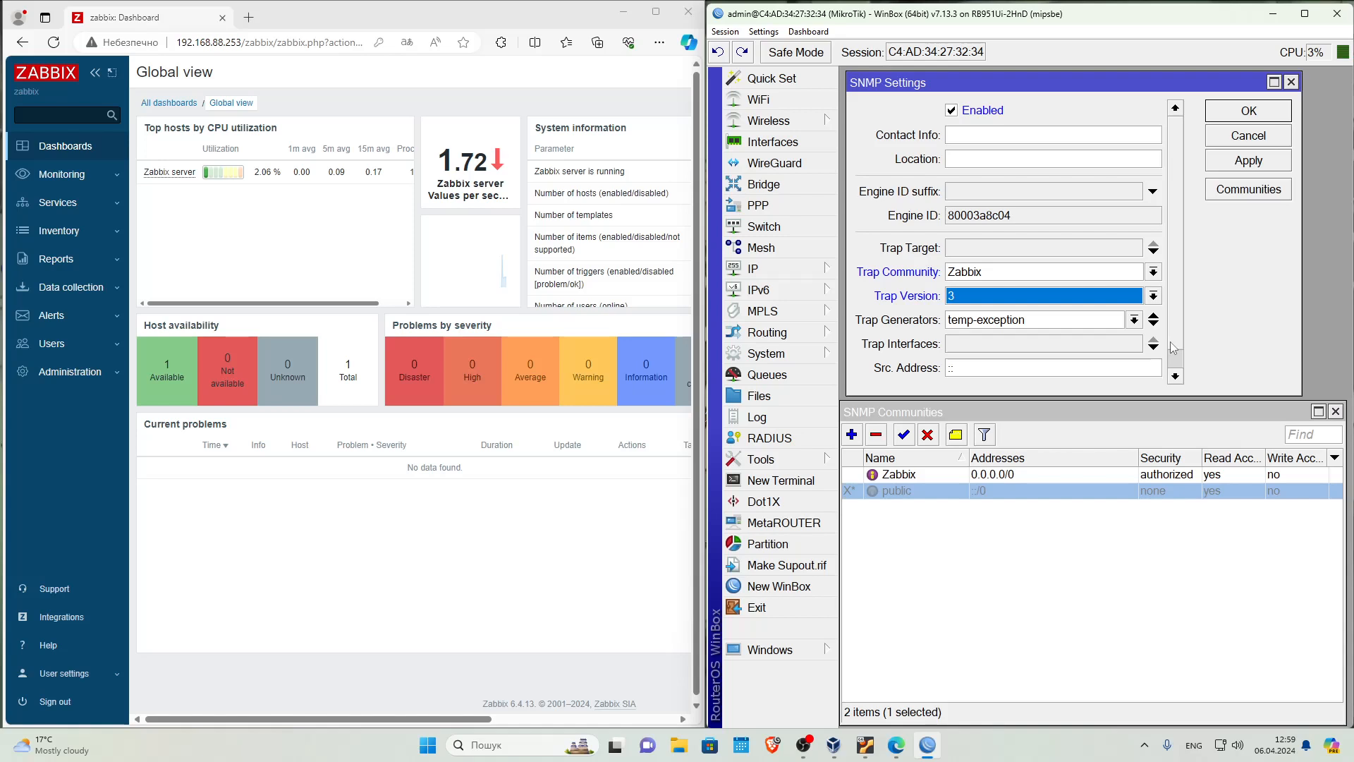
left_click(1175, 375)
scroll(1173, 341, "up", 1)
scroll(1176, 343, "down", 1)
scroll(1174, 349, "up", 1)
left_click(1235, 164)
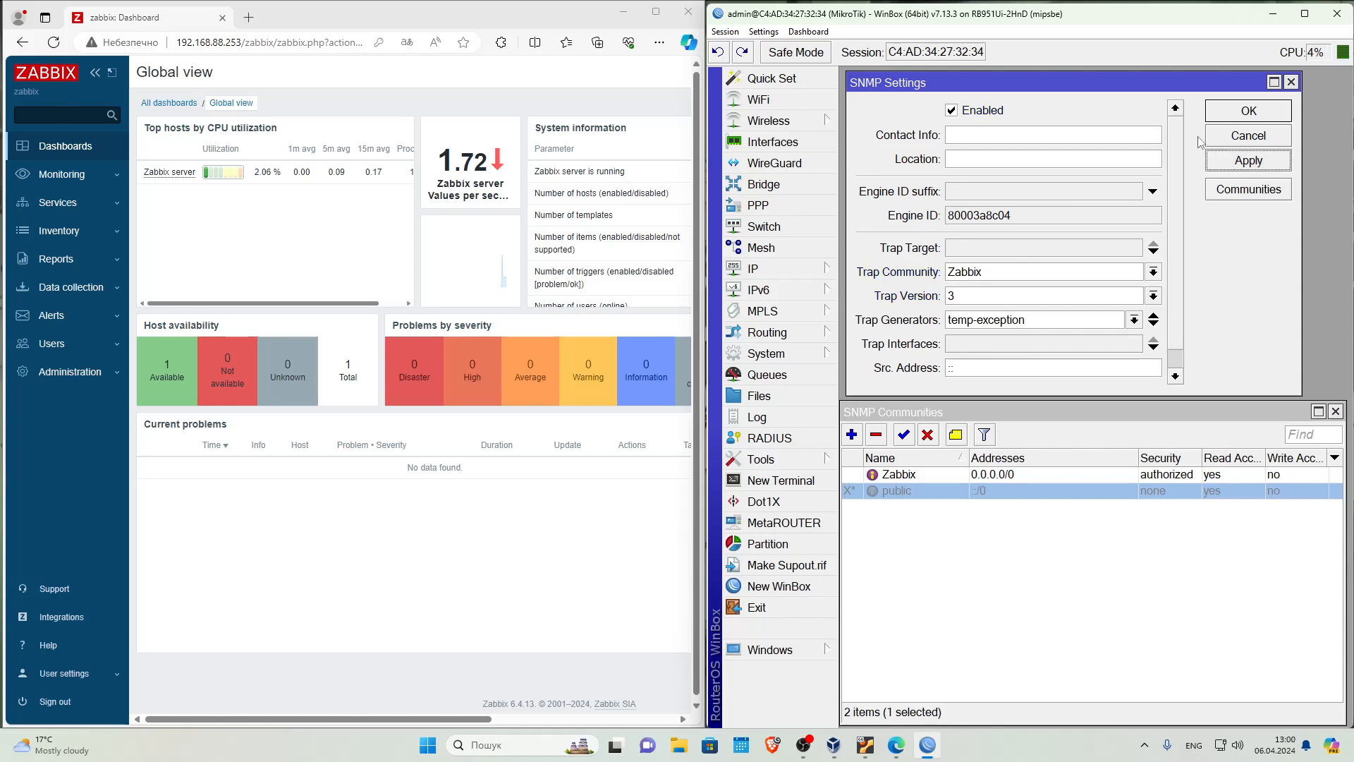
Step: Start a new firewall filter rule on chain input matching protocol udp
left_click(767, 271)
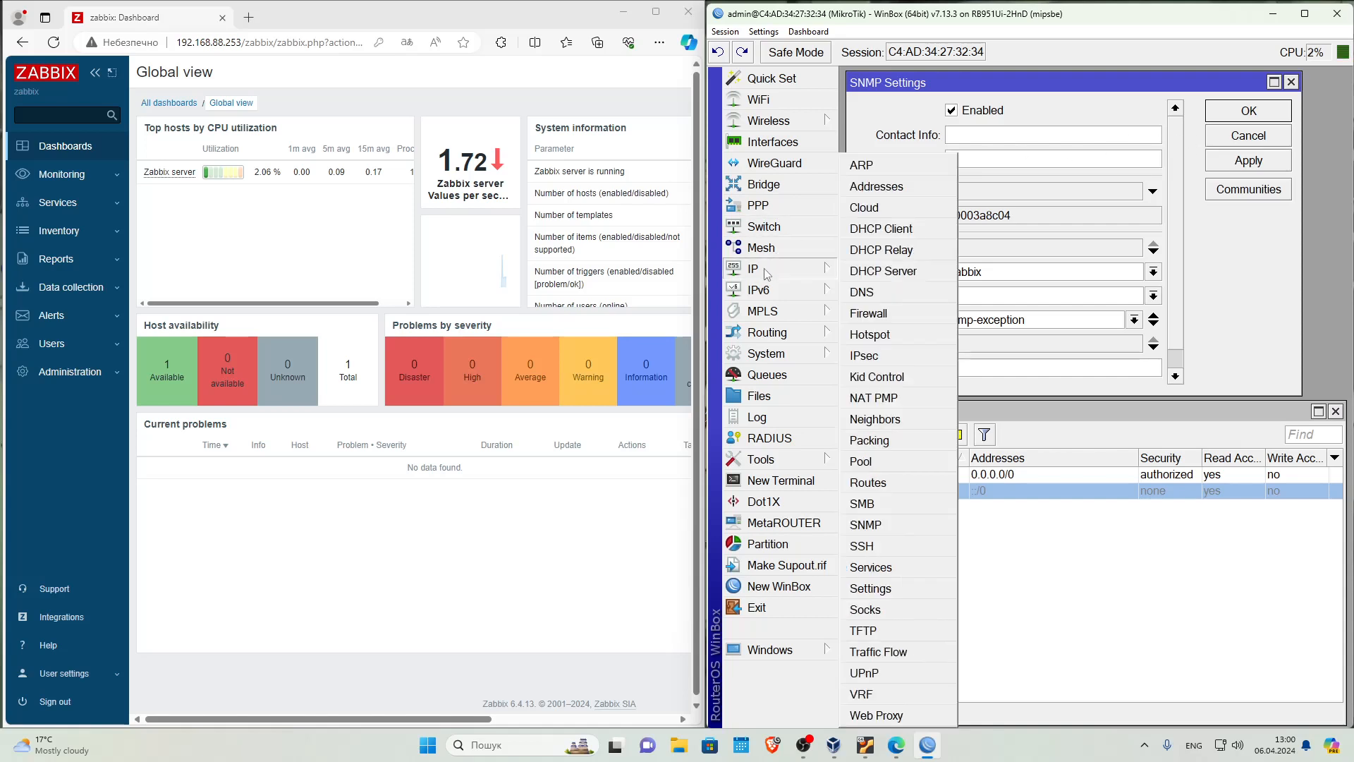
left_click(867, 319)
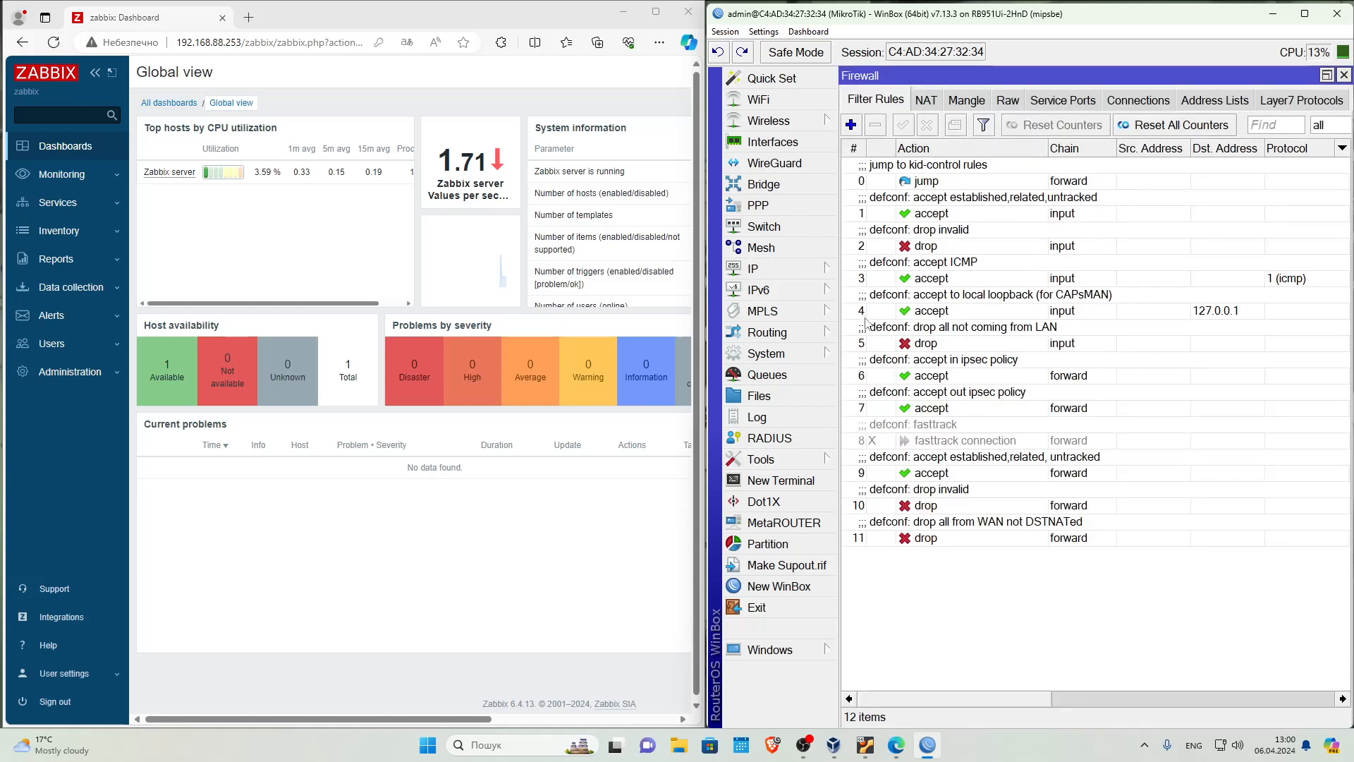
left_click(851, 124)
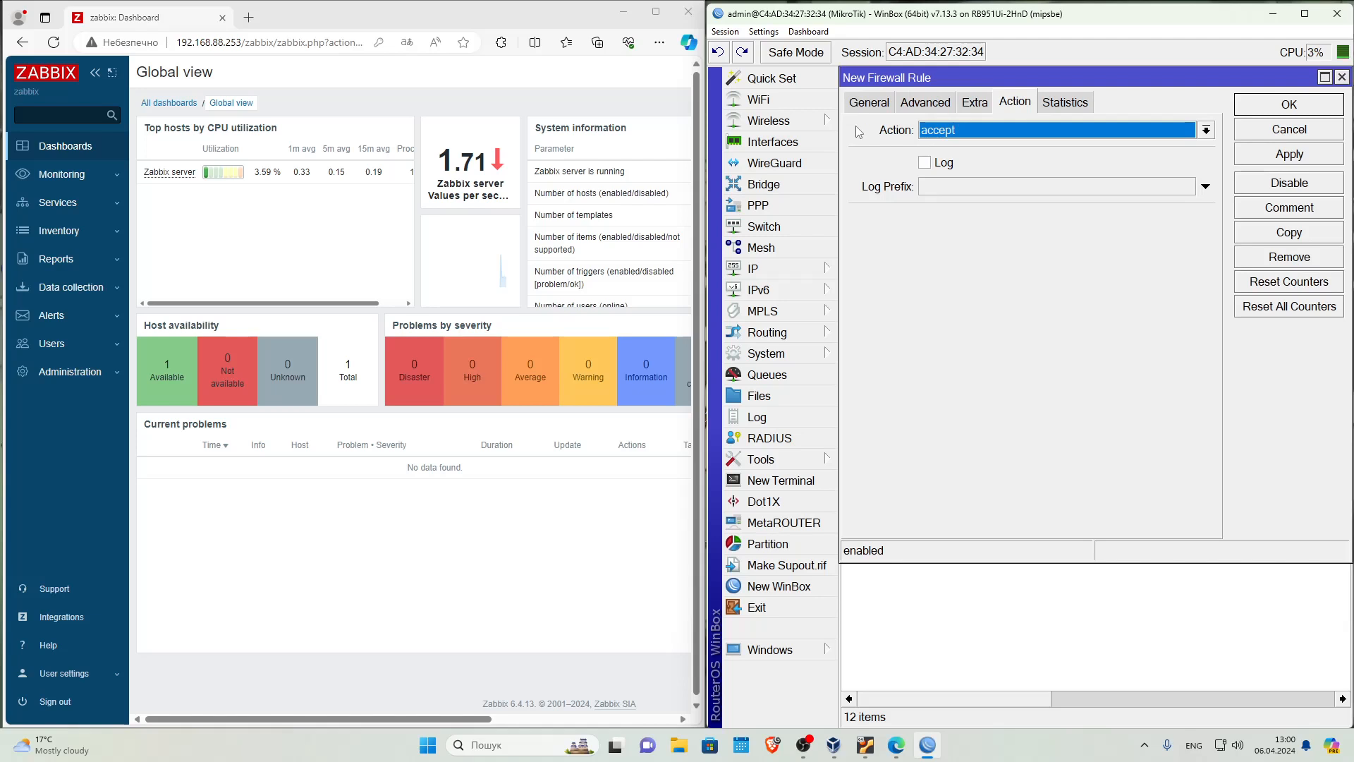
left_click(866, 103)
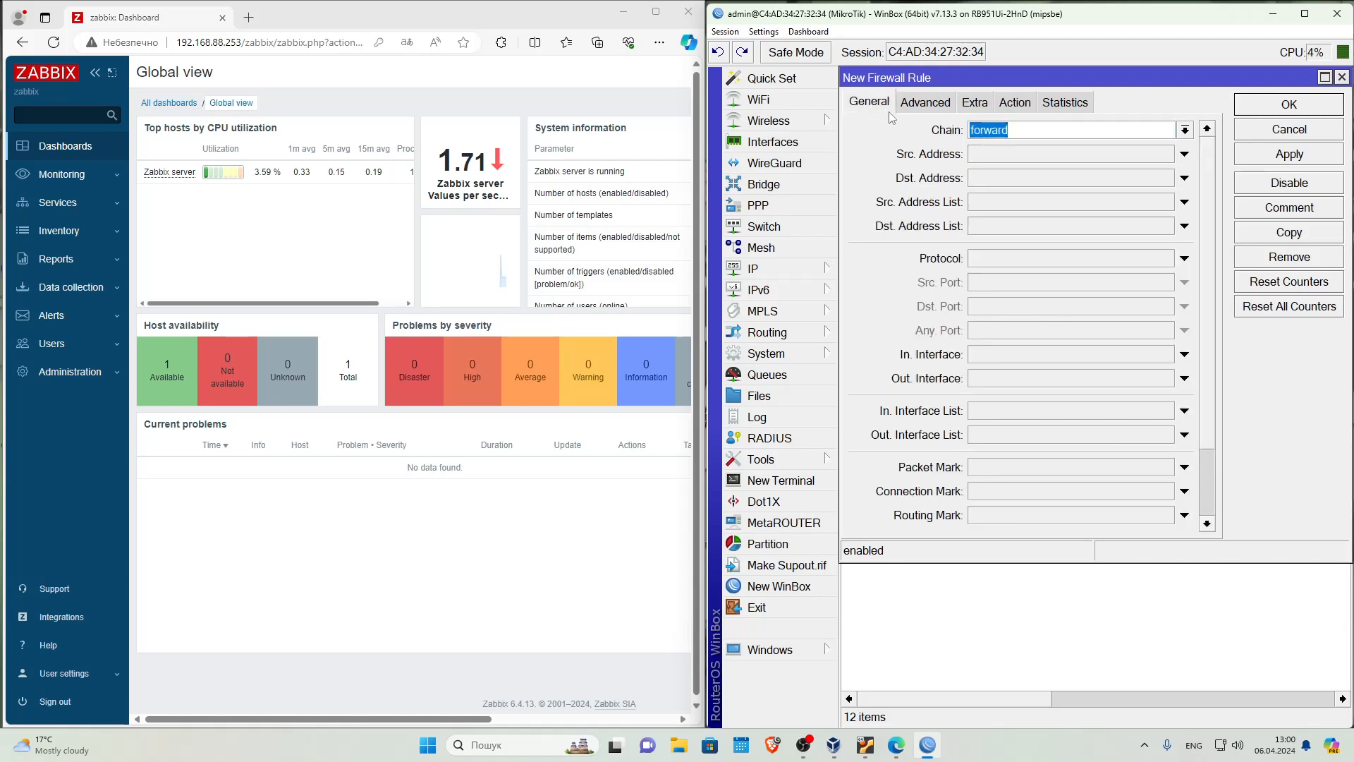
left_click(1185, 130)
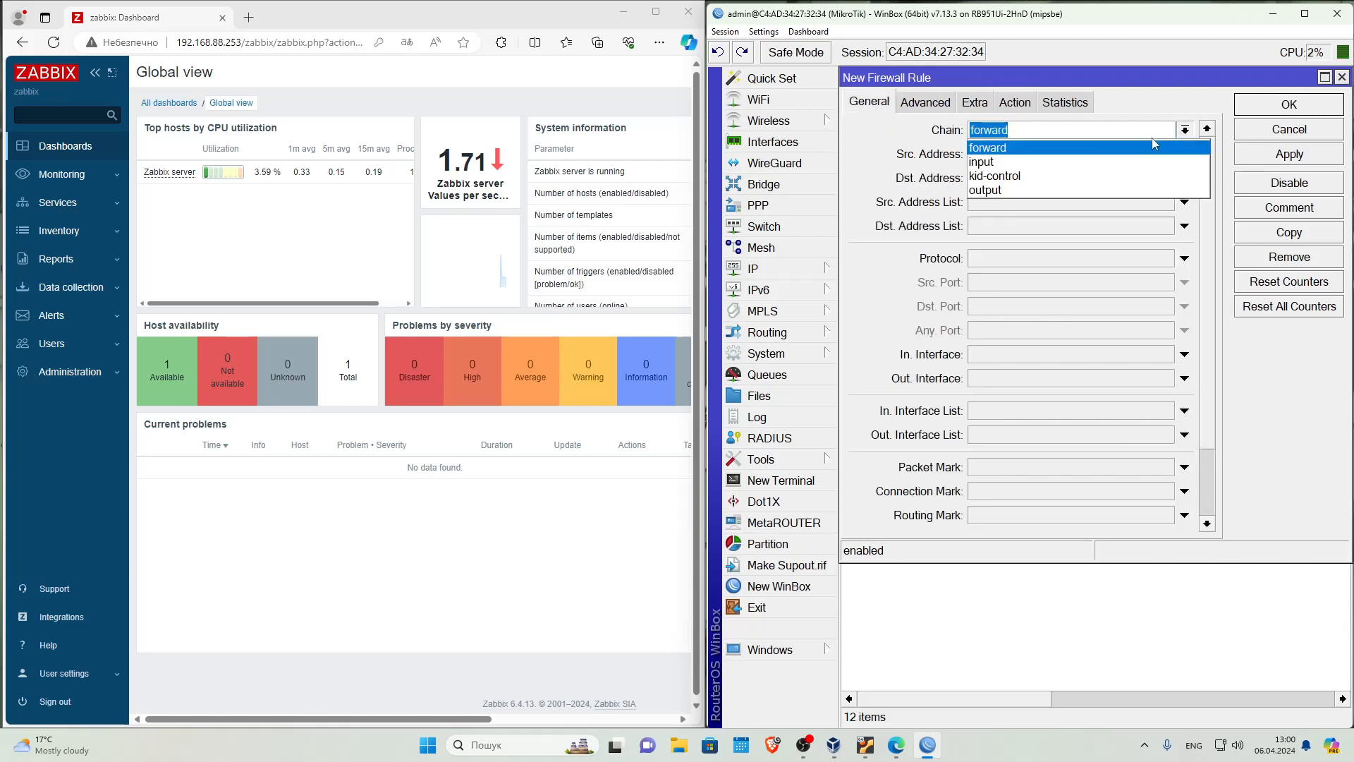
left_click(1097, 155)
left_click(1009, 259)
left_click(1166, 260)
left_click(1079, 375)
Step: Match destination ports 161,162 and source 192.168.88.253 with action accept, and save the rule
left_click(988, 309)
type("161,162")
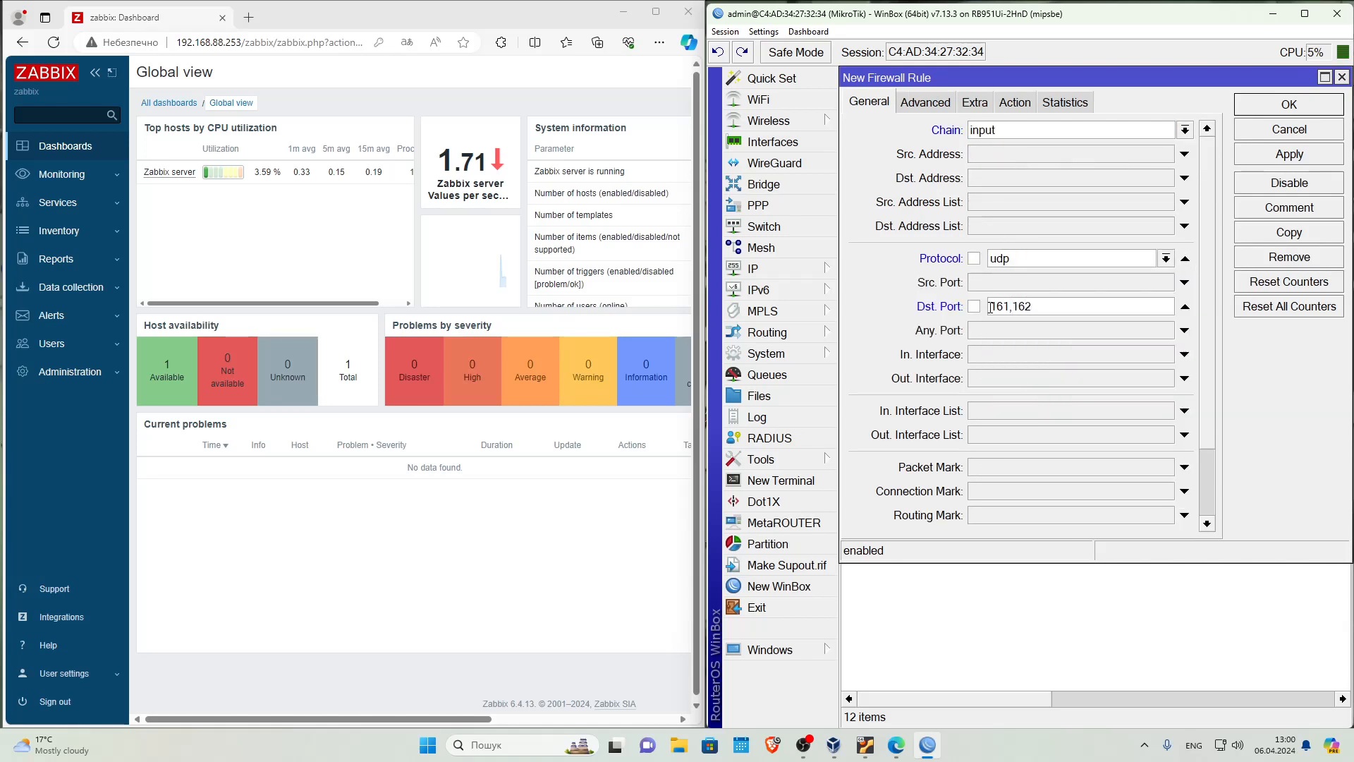
left_click(985, 155)
type("192.168.88.253")
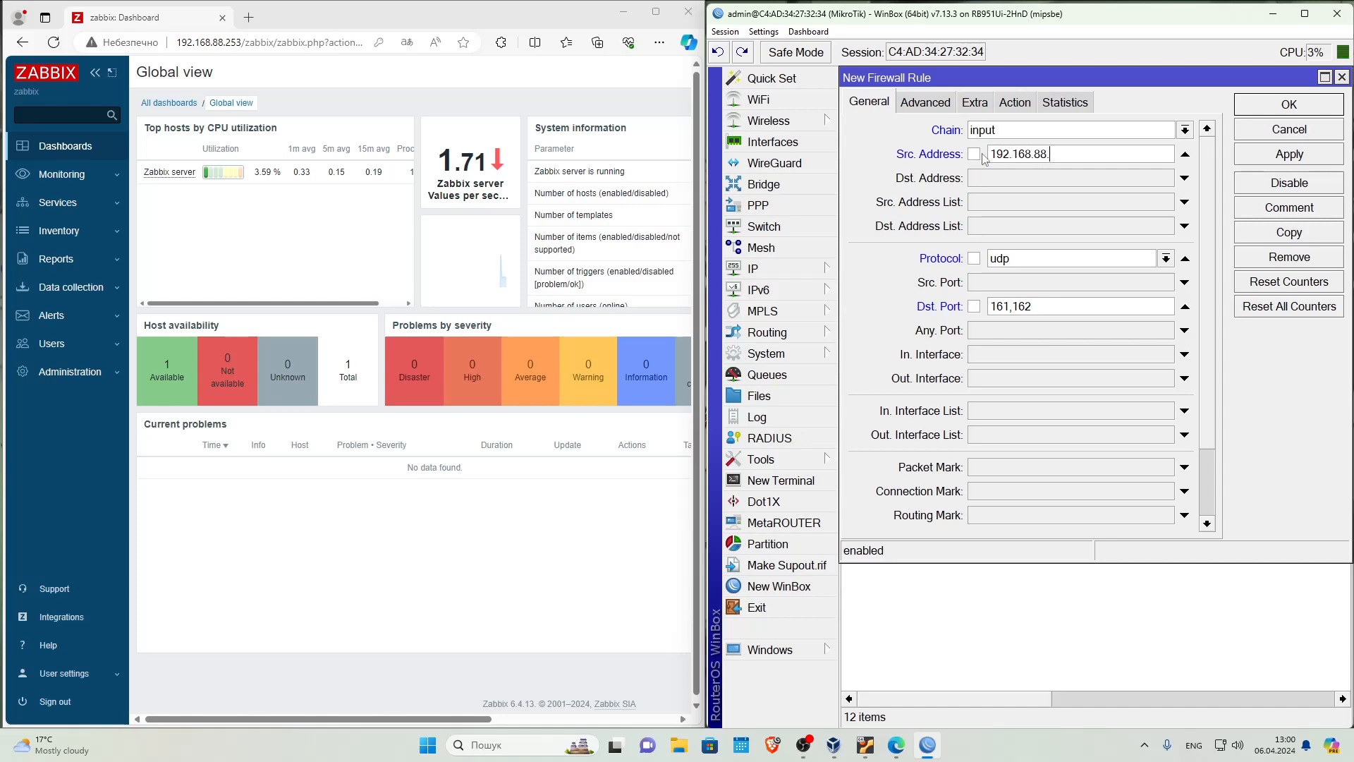
left_click(1015, 102)
left_click(1262, 161)
Step: Move the new rule up to position 2 and give it the comment Zabbix
left_click(1269, 109)
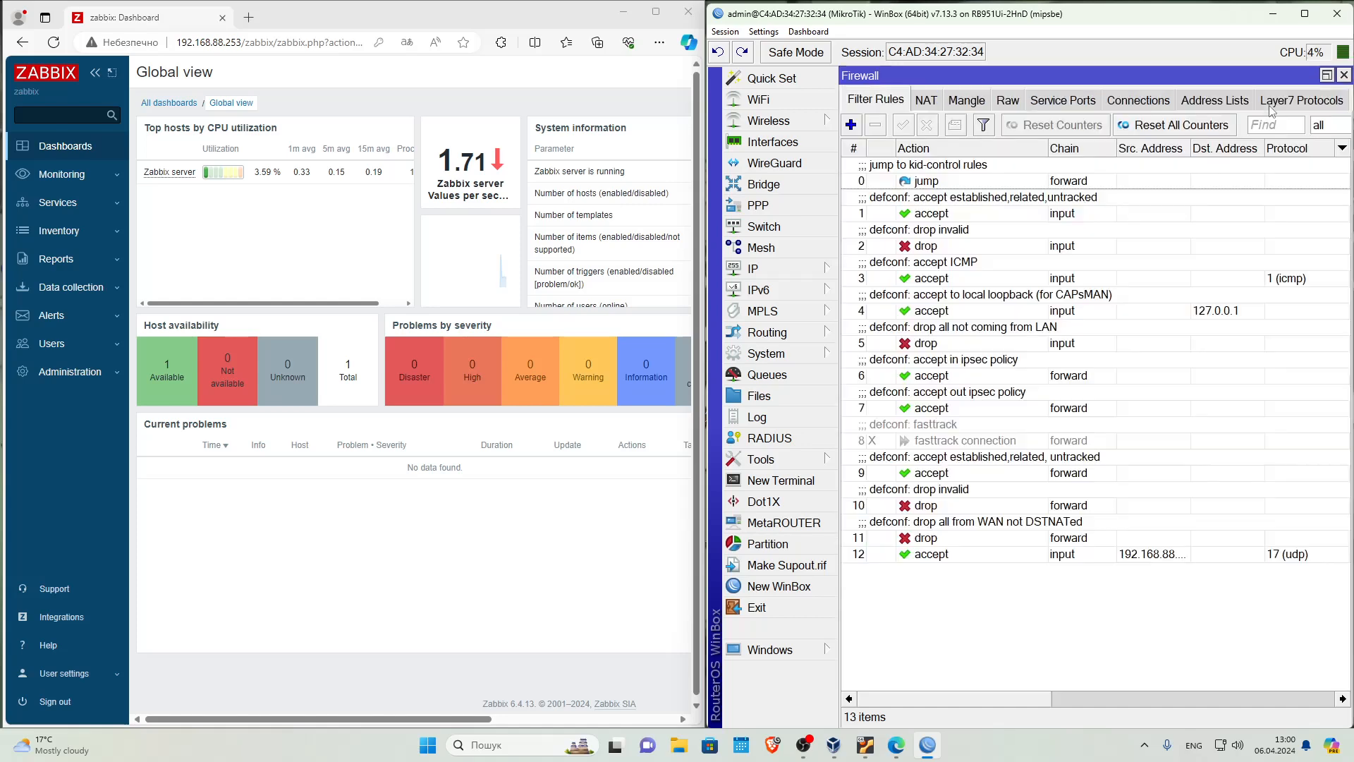
left_click(931, 556)
left_click_drag(931, 558, 925, 224)
left_click(954, 124)
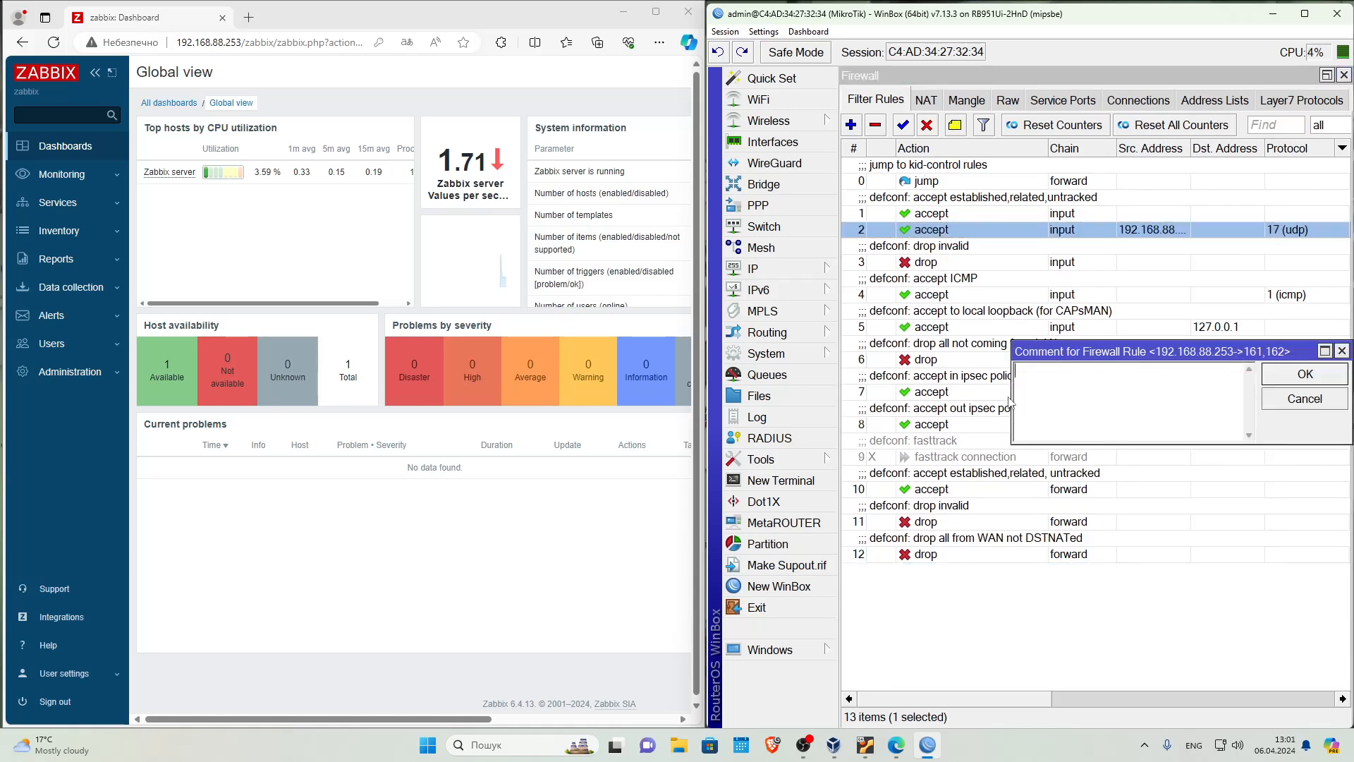
type("Zabbix")
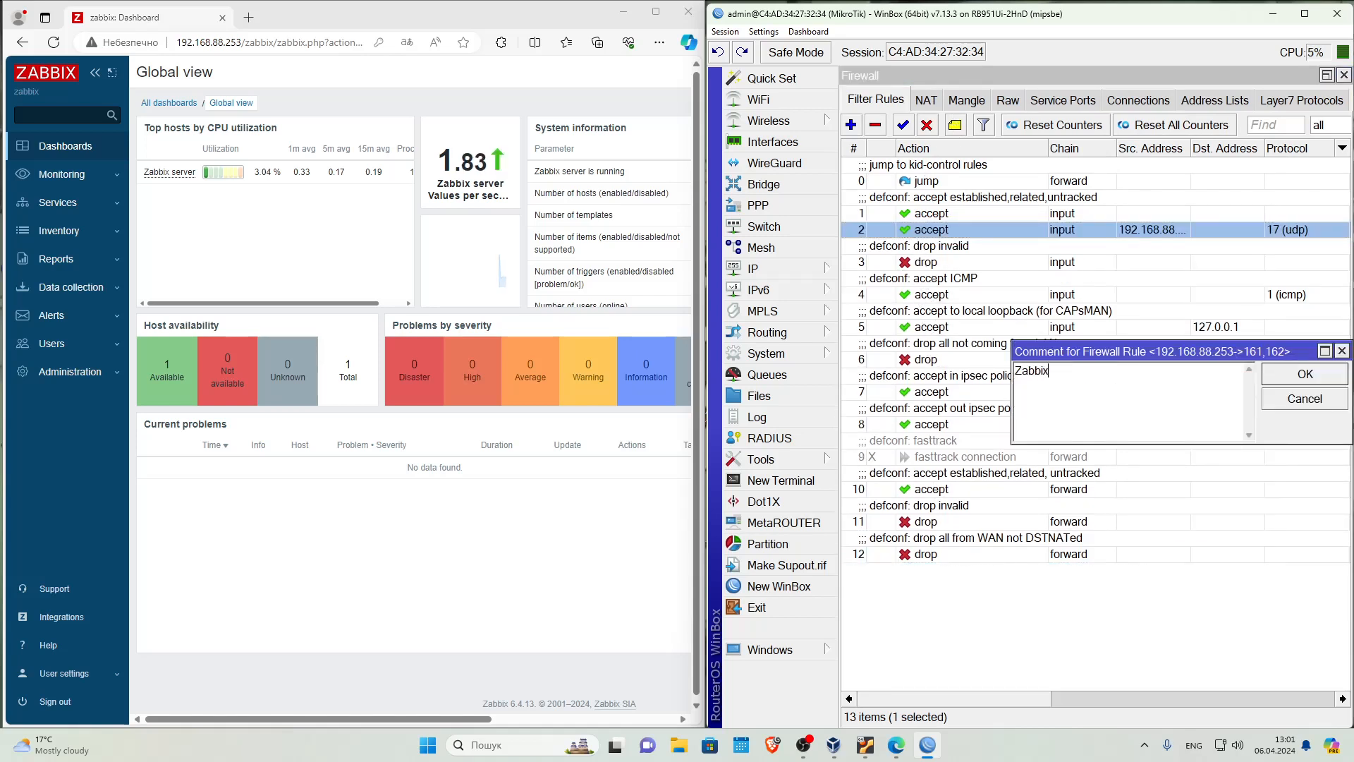
left_click(1282, 374)
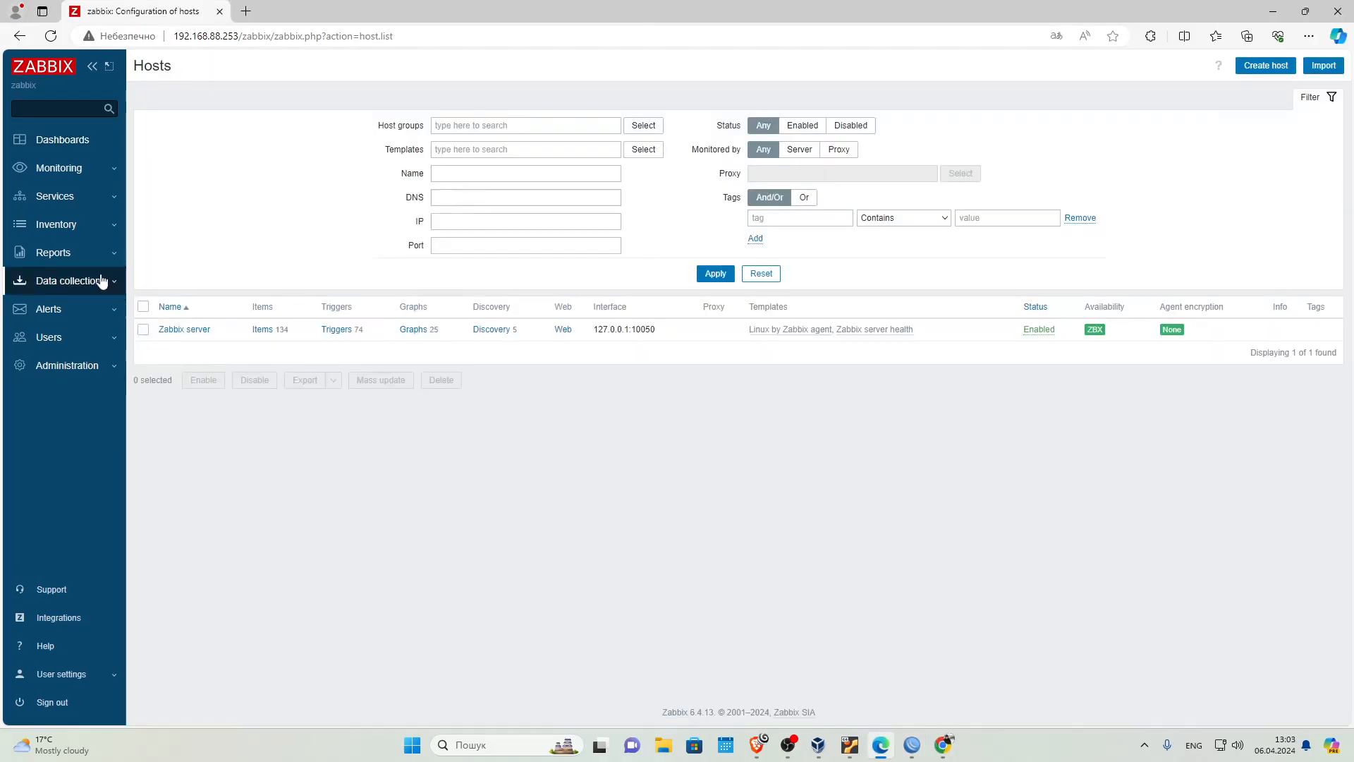
Step: Create a new Zabbix host named MikroTik
left_click(69, 282)
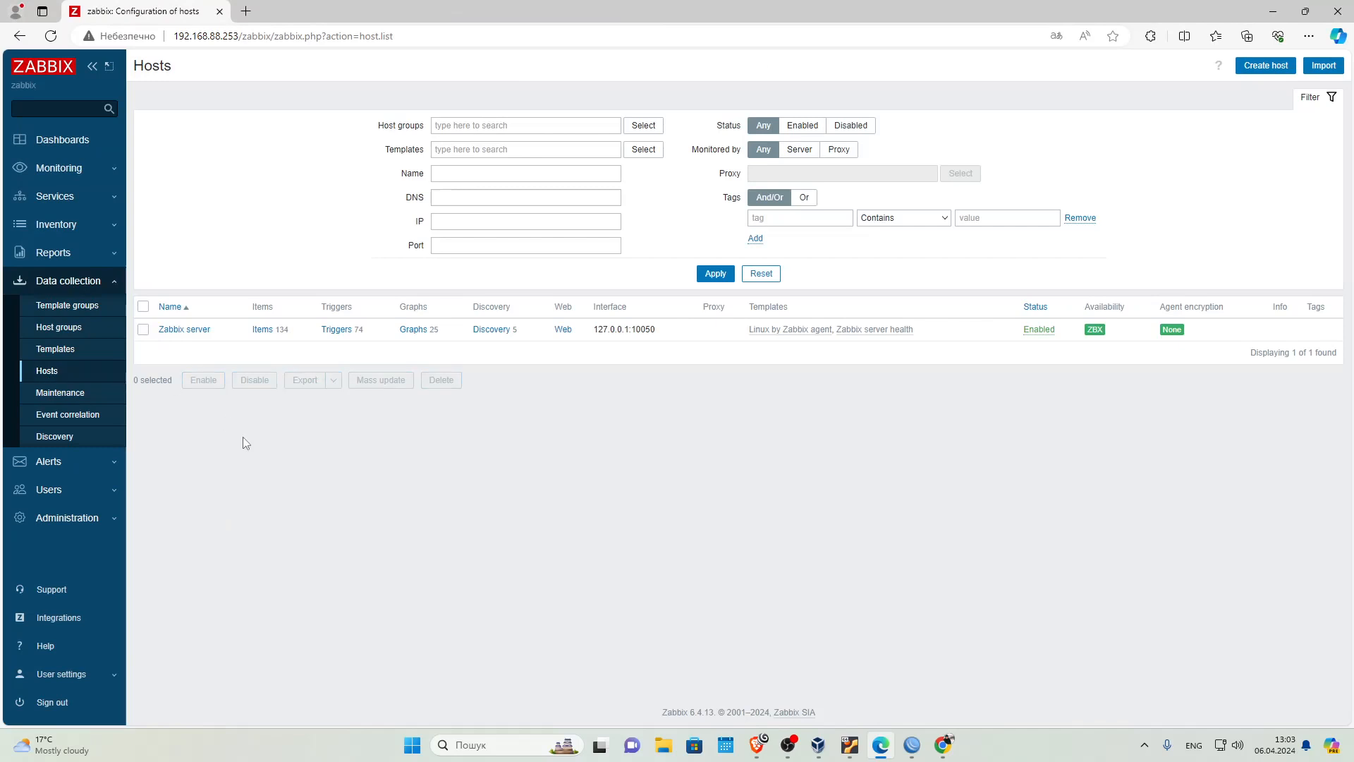
left_click(1267, 67)
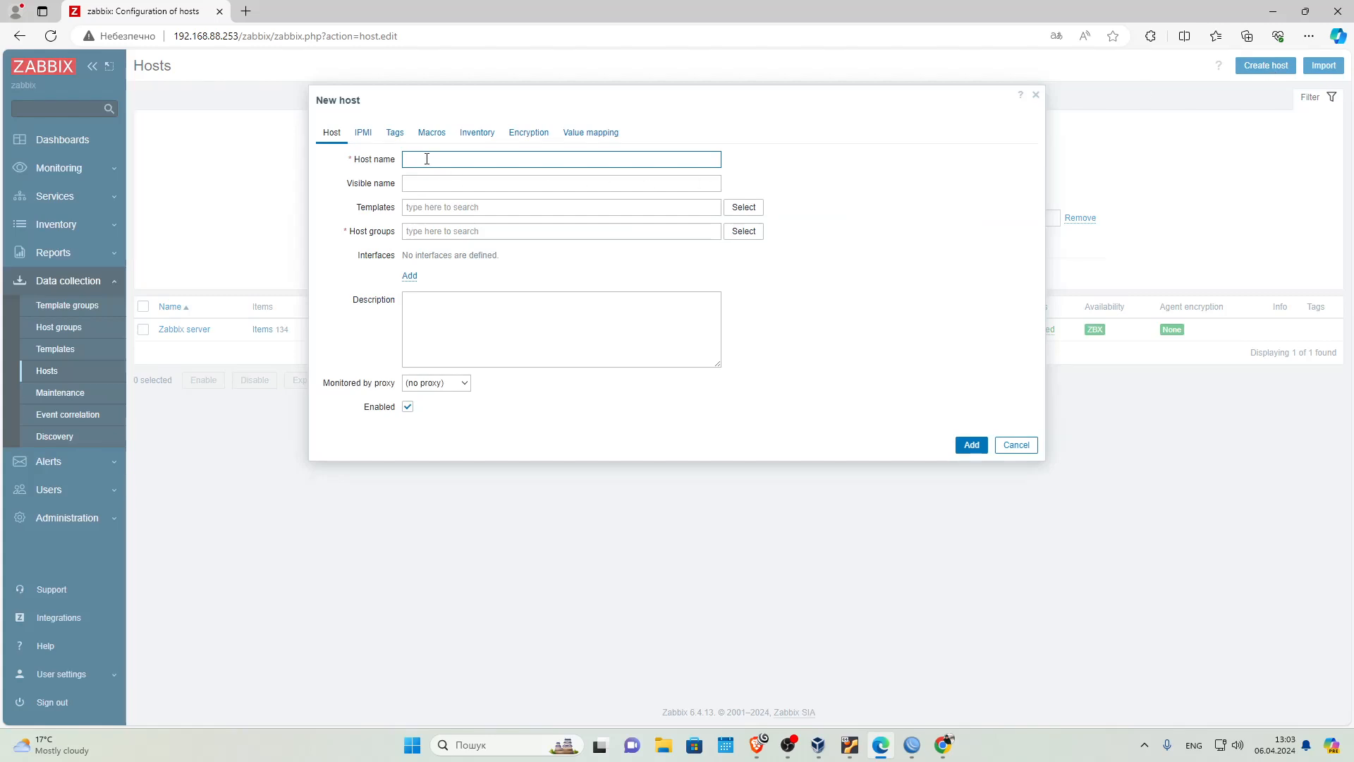
type("Mikro")
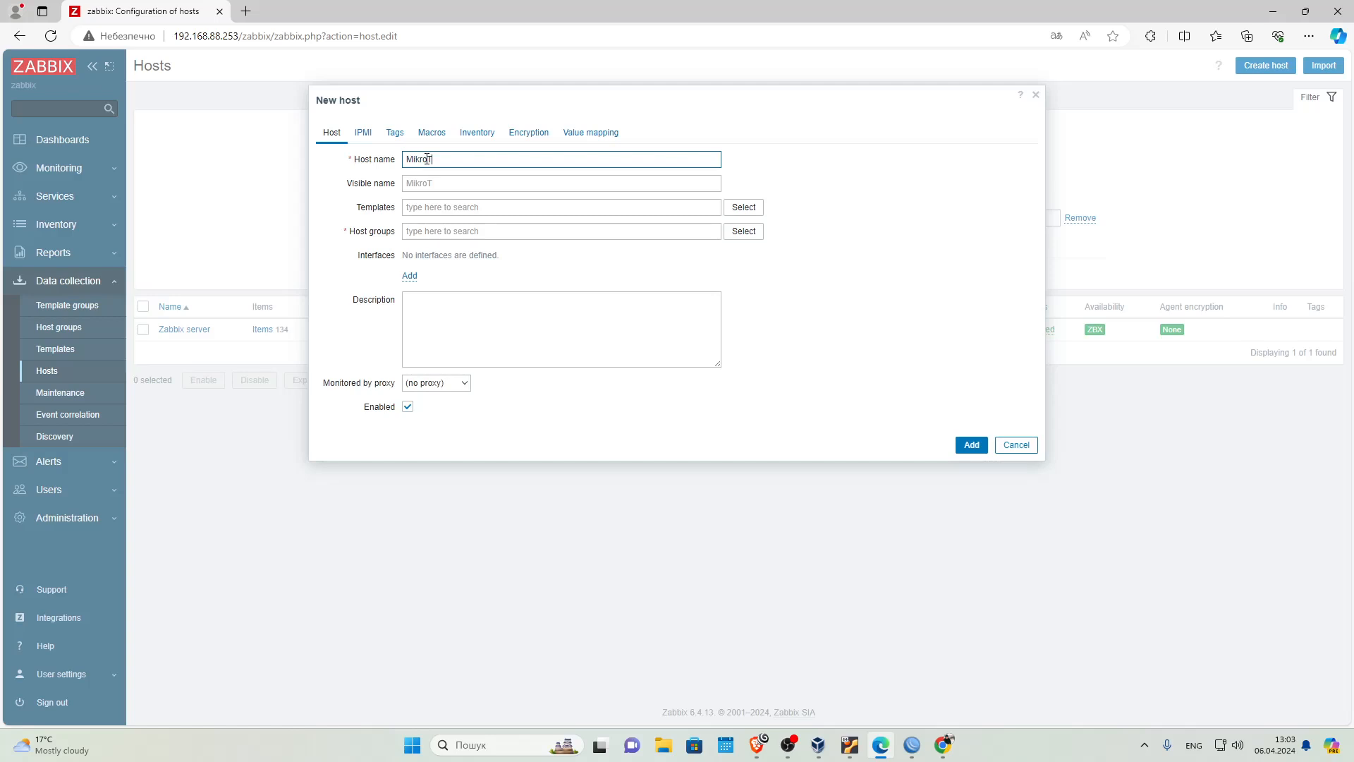
type("Tik")
left_click(432, 209)
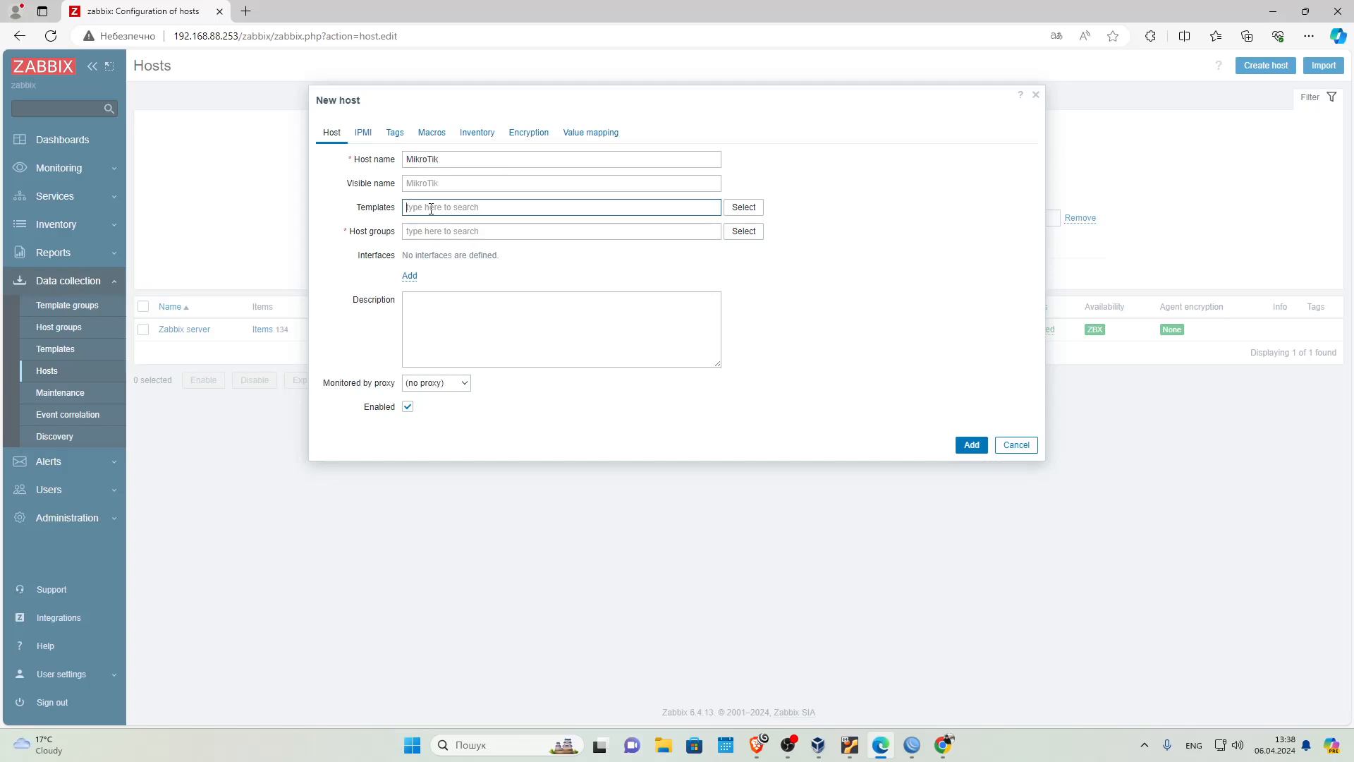
Step: Attach the Mikrotik by SNMP template and put the host in the RouterOS group
type("Mik")
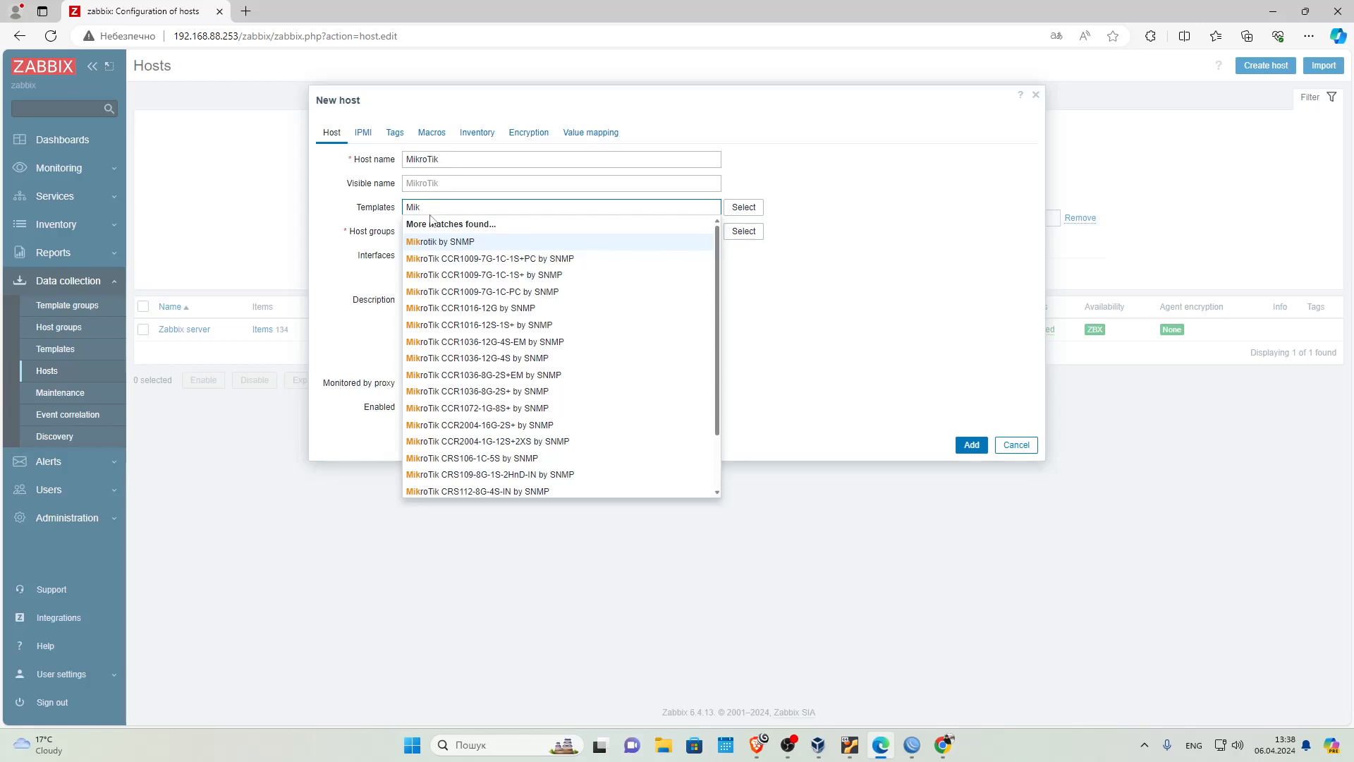
left_click(441, 241)
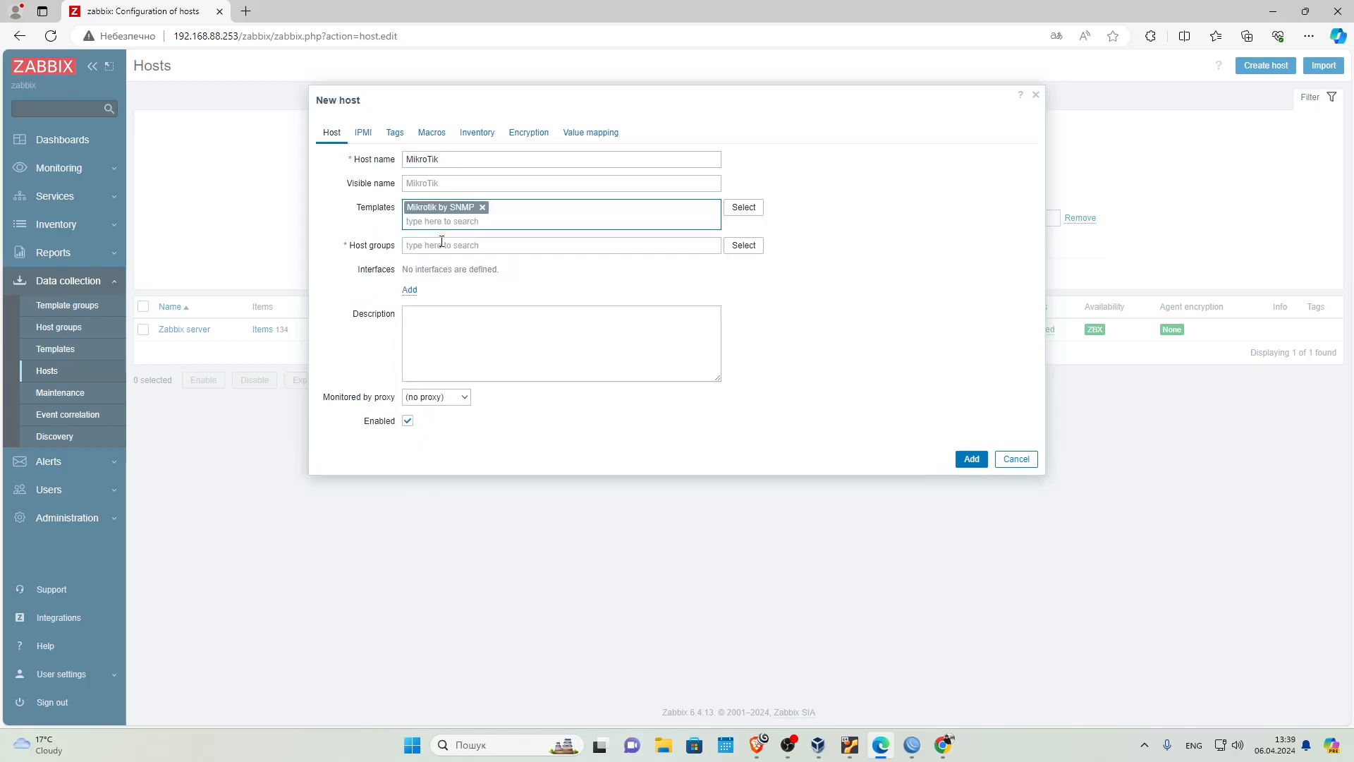
left_click(433, 244)
type("Router")
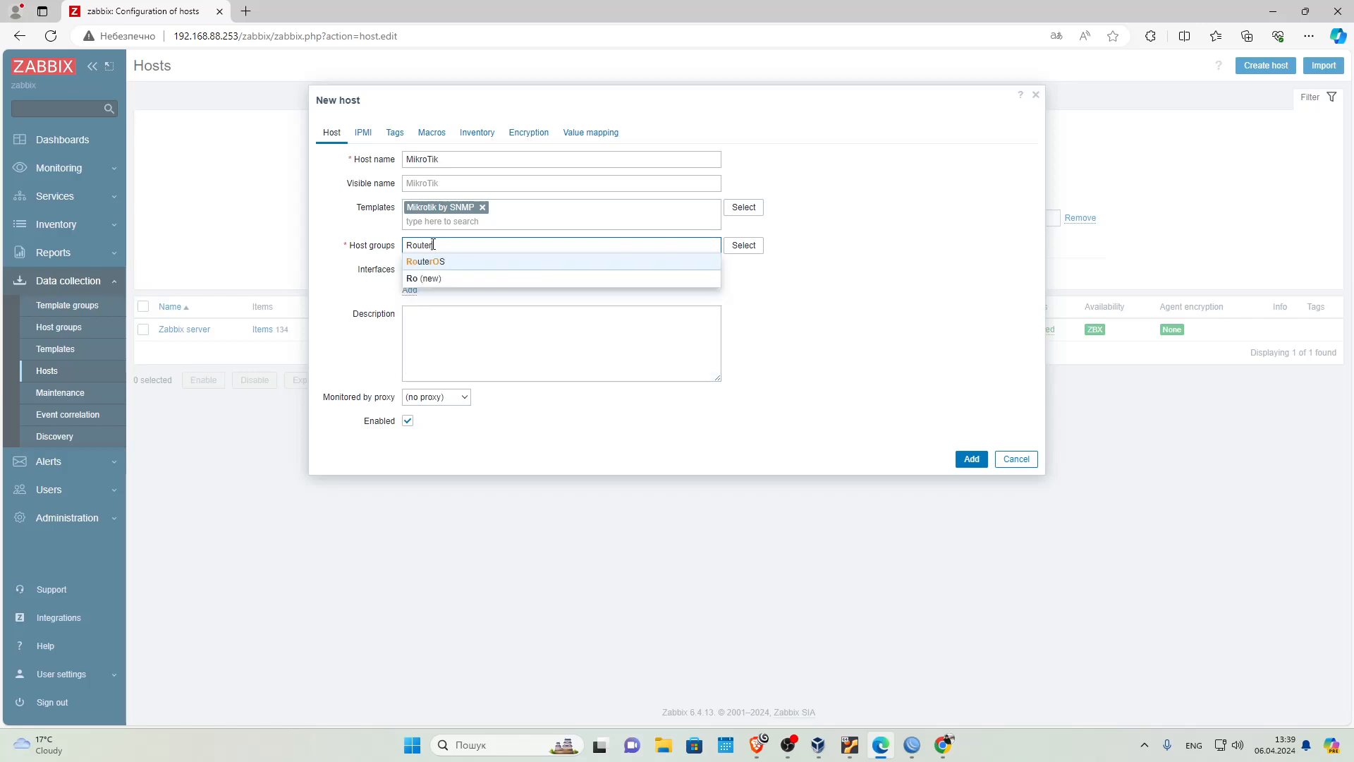
left_click(423, 262)
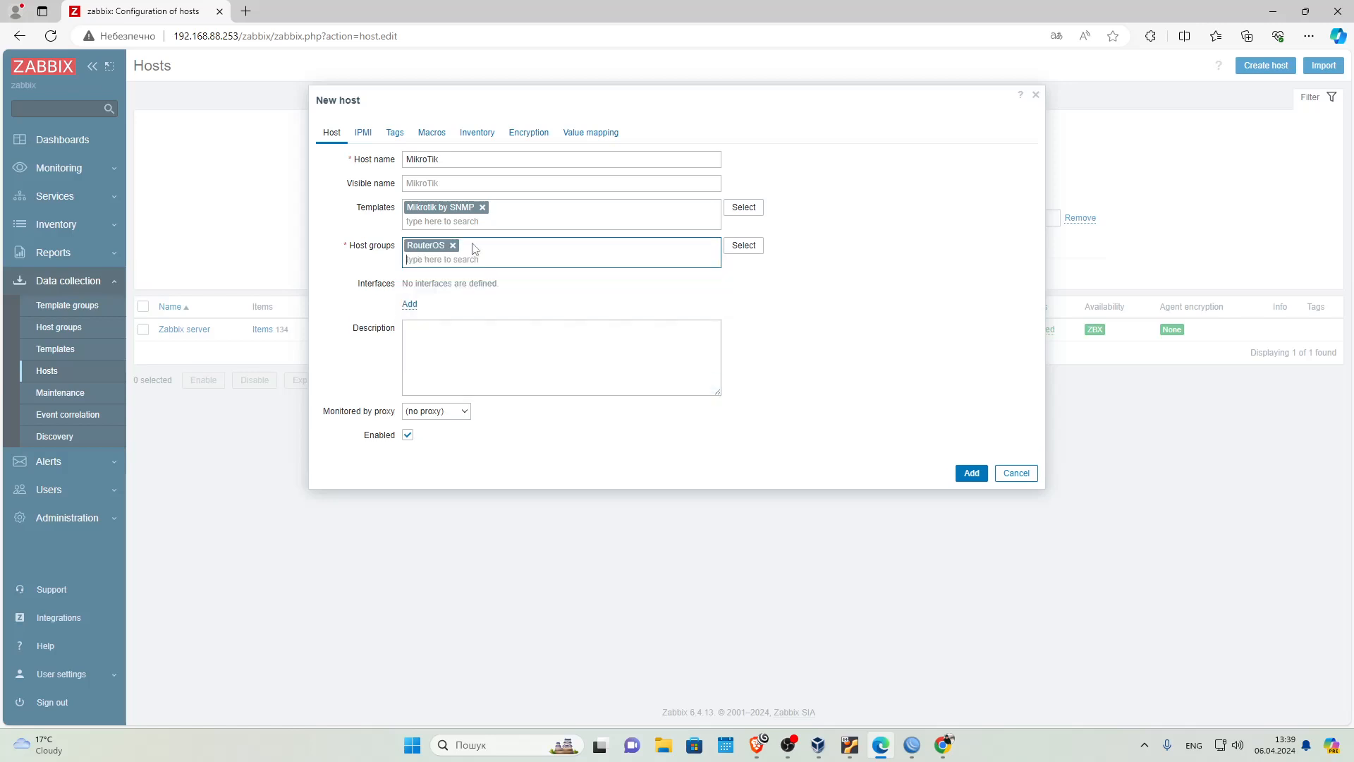
left_click_drag(498, 282, 381, 306)
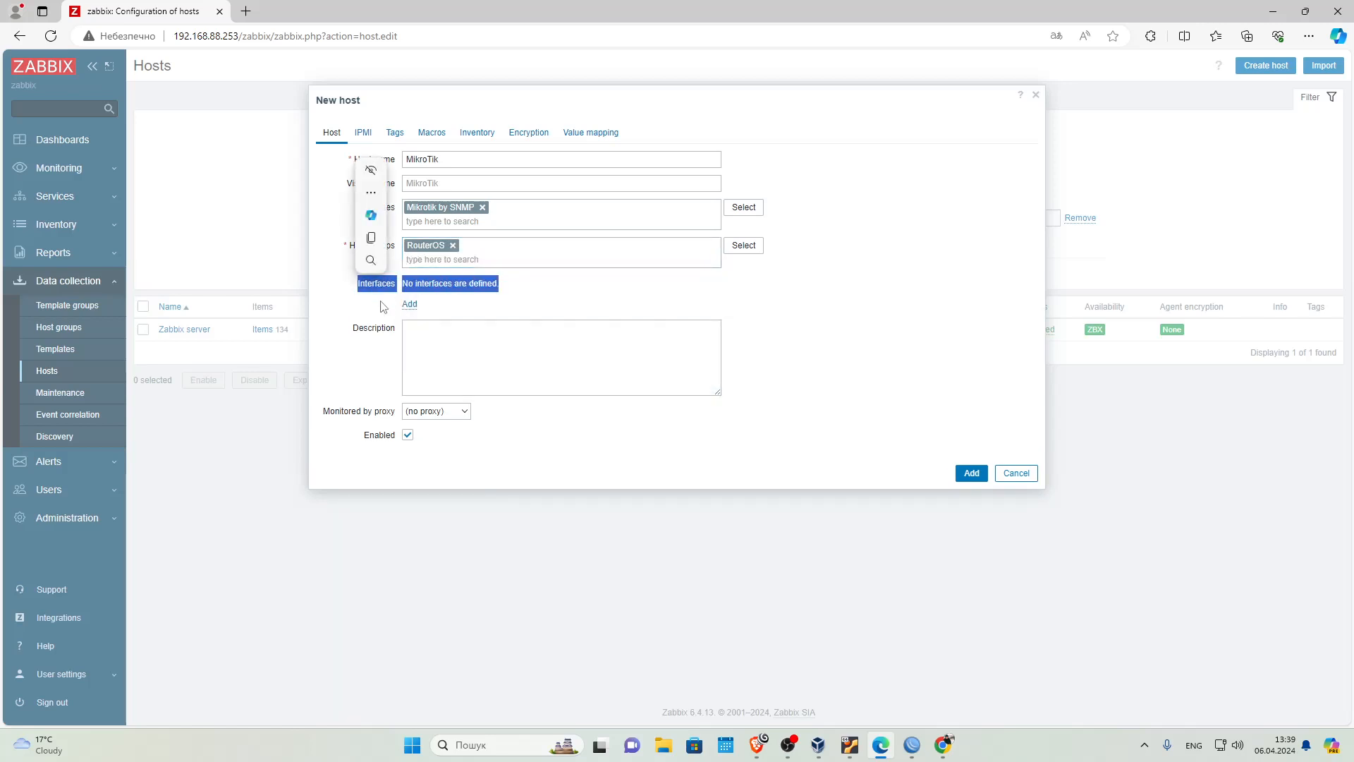
left_click(410, 304)
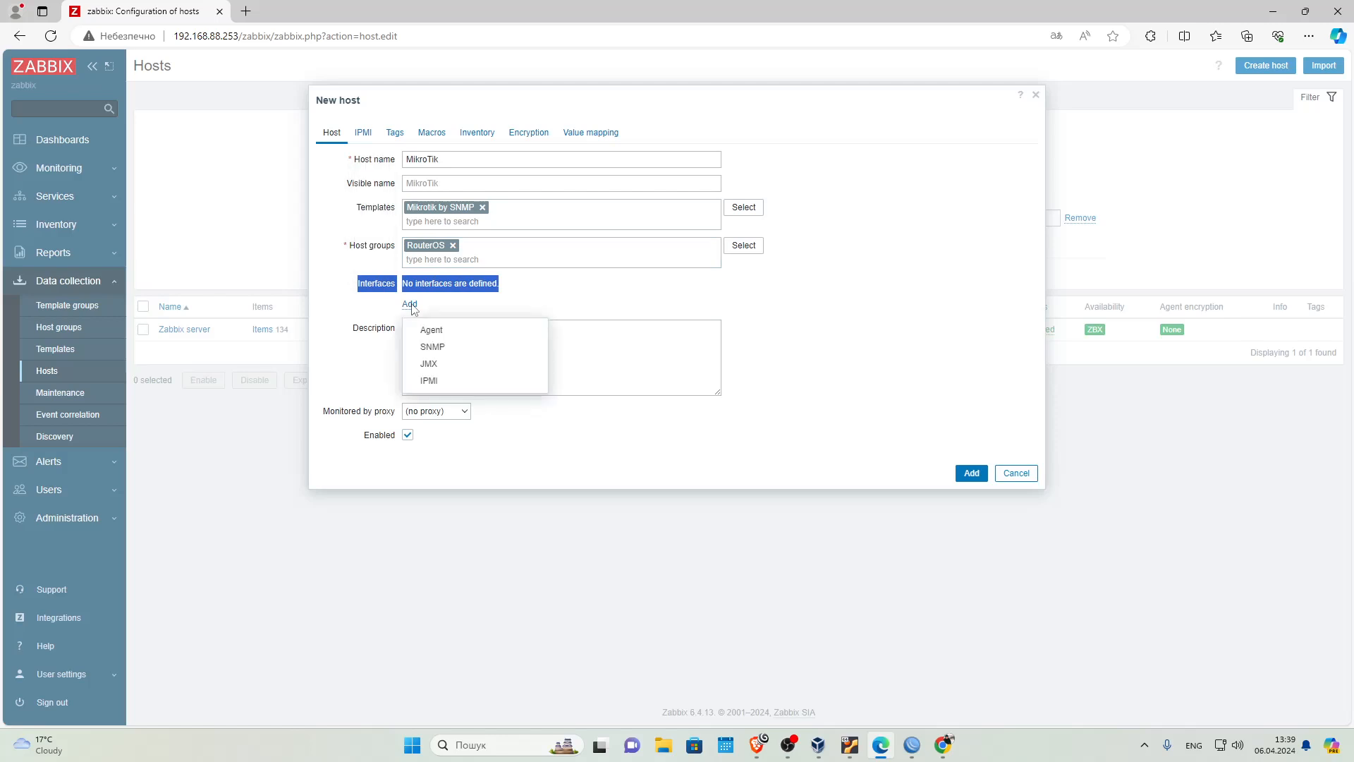
Step: Add an SNMP interface at 192.168.88.1:161 using SNMPv3 with security name Zabbix
left_click(429, 351)
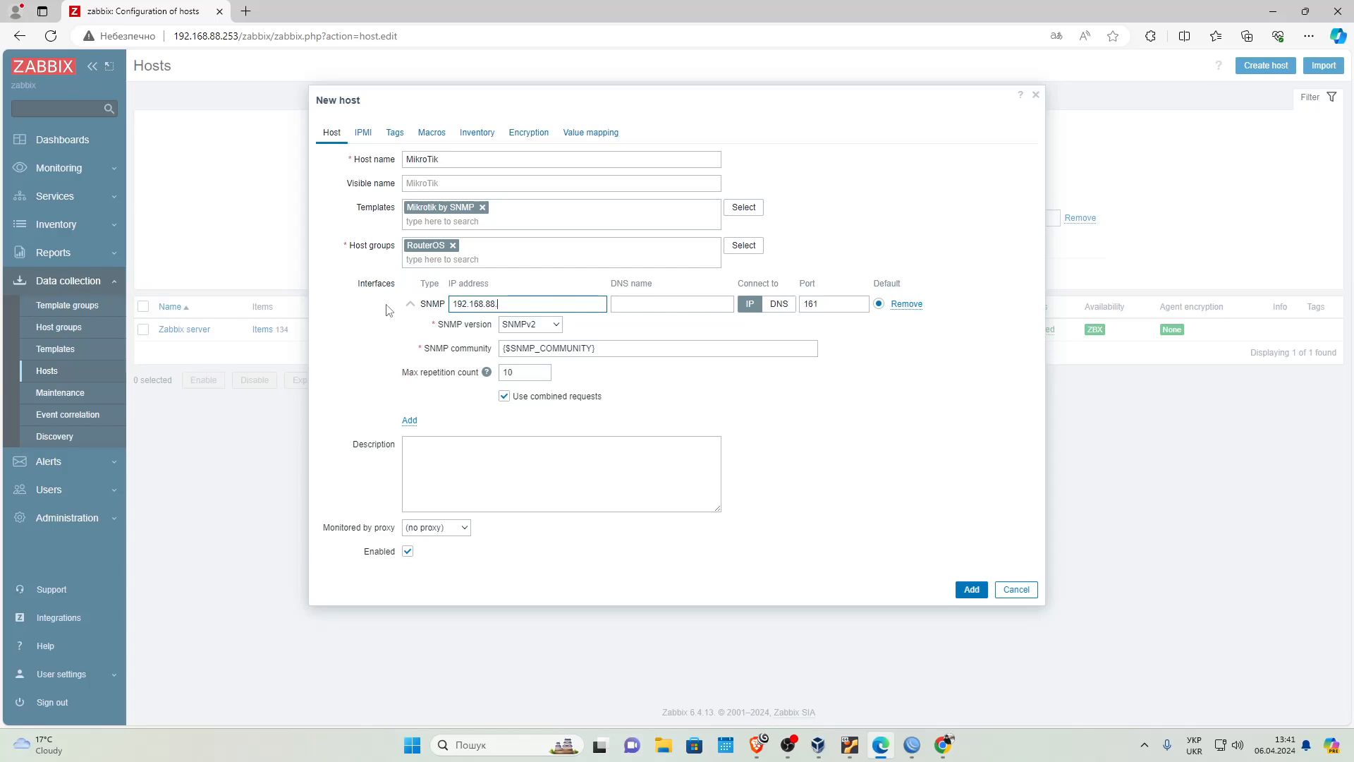
type("192.168.88")
left_click(532, 325)
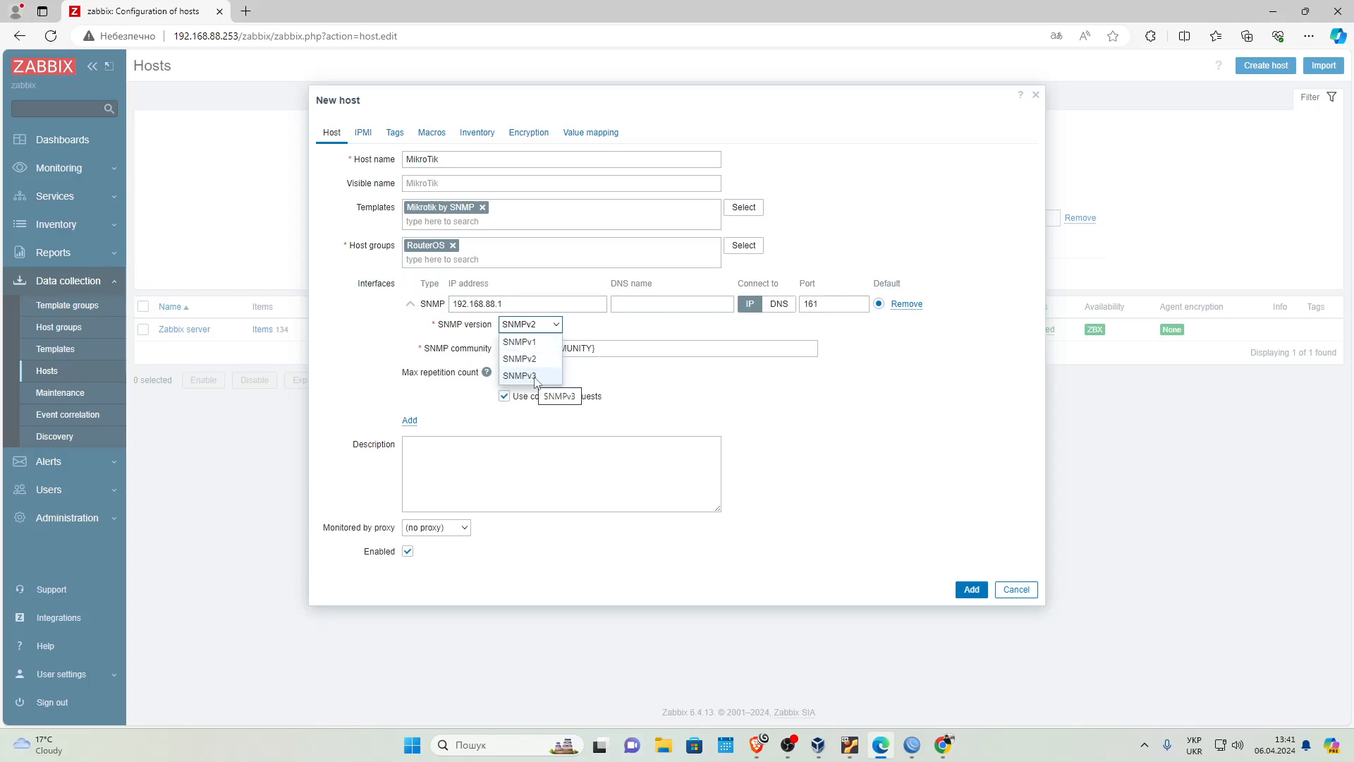
left_click(531, 377)
left_click(518, 396)
key("alt+shift")
type("Zabbix")
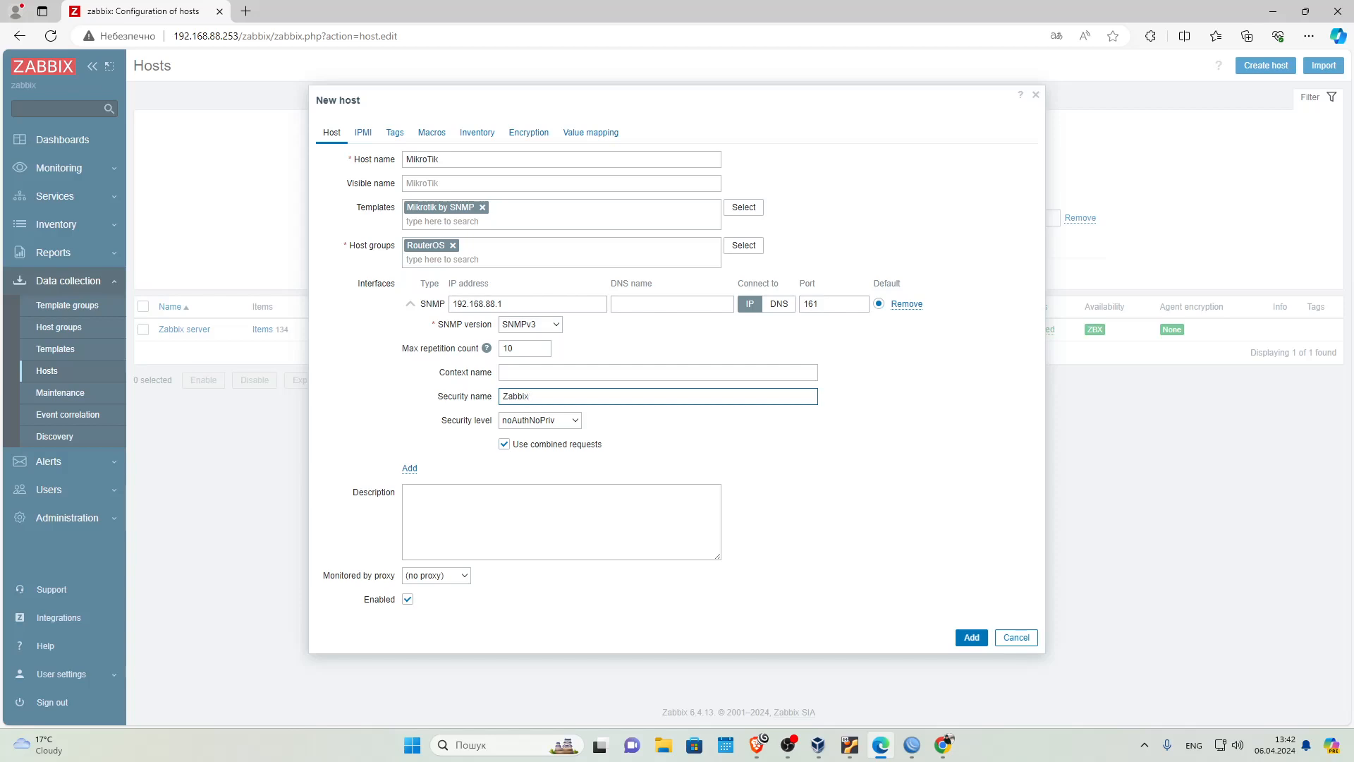
key("alt+Tab")
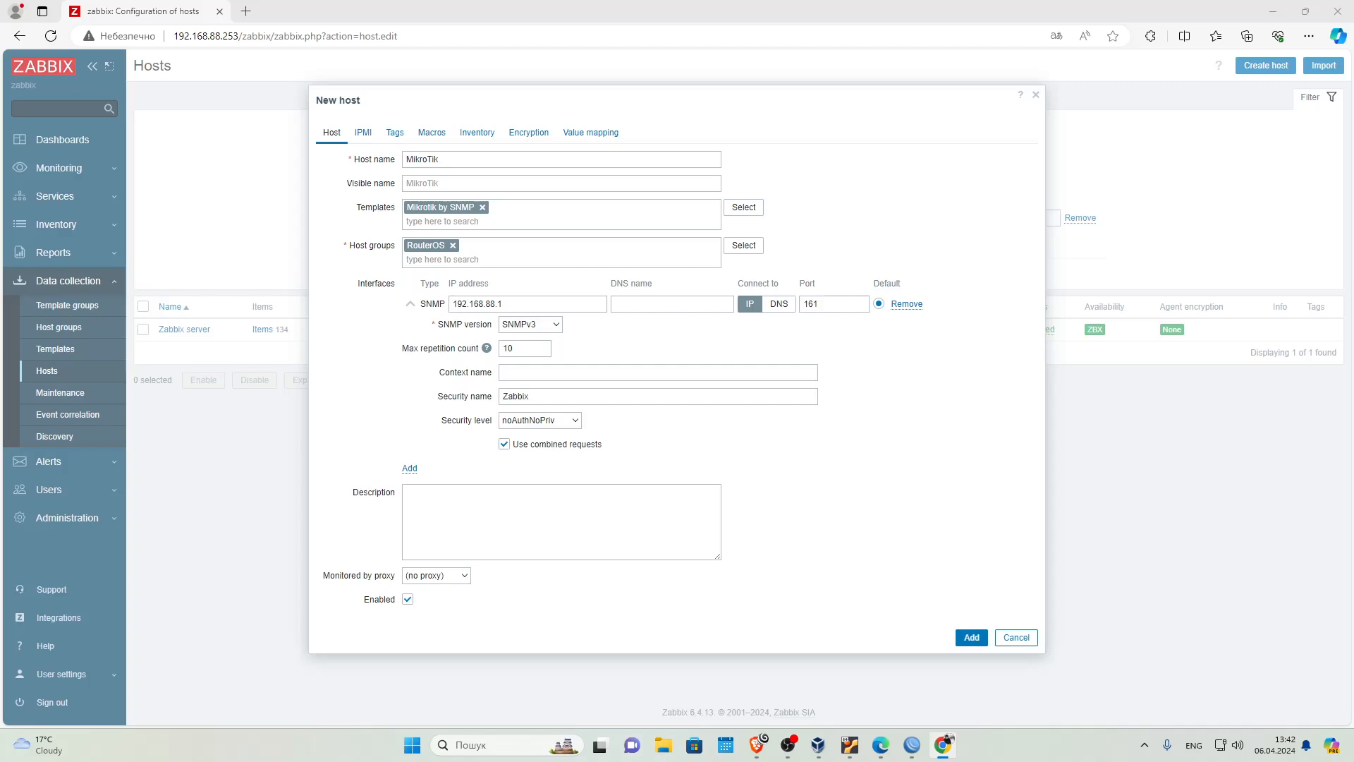
Step: Set security level authPriv, enter the authentication and privacy passphrases, and add the MikroTik host
left_click(539, 421)
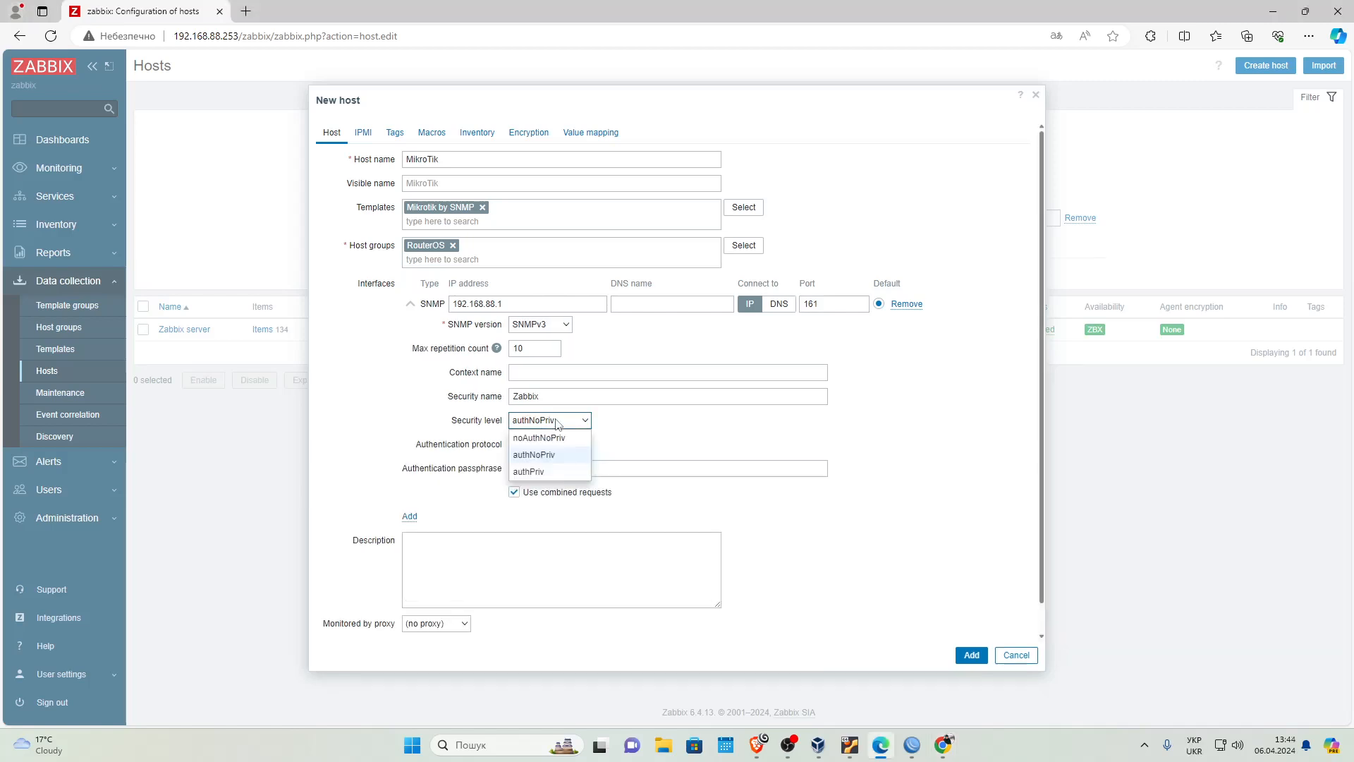
left_click(544, 469)
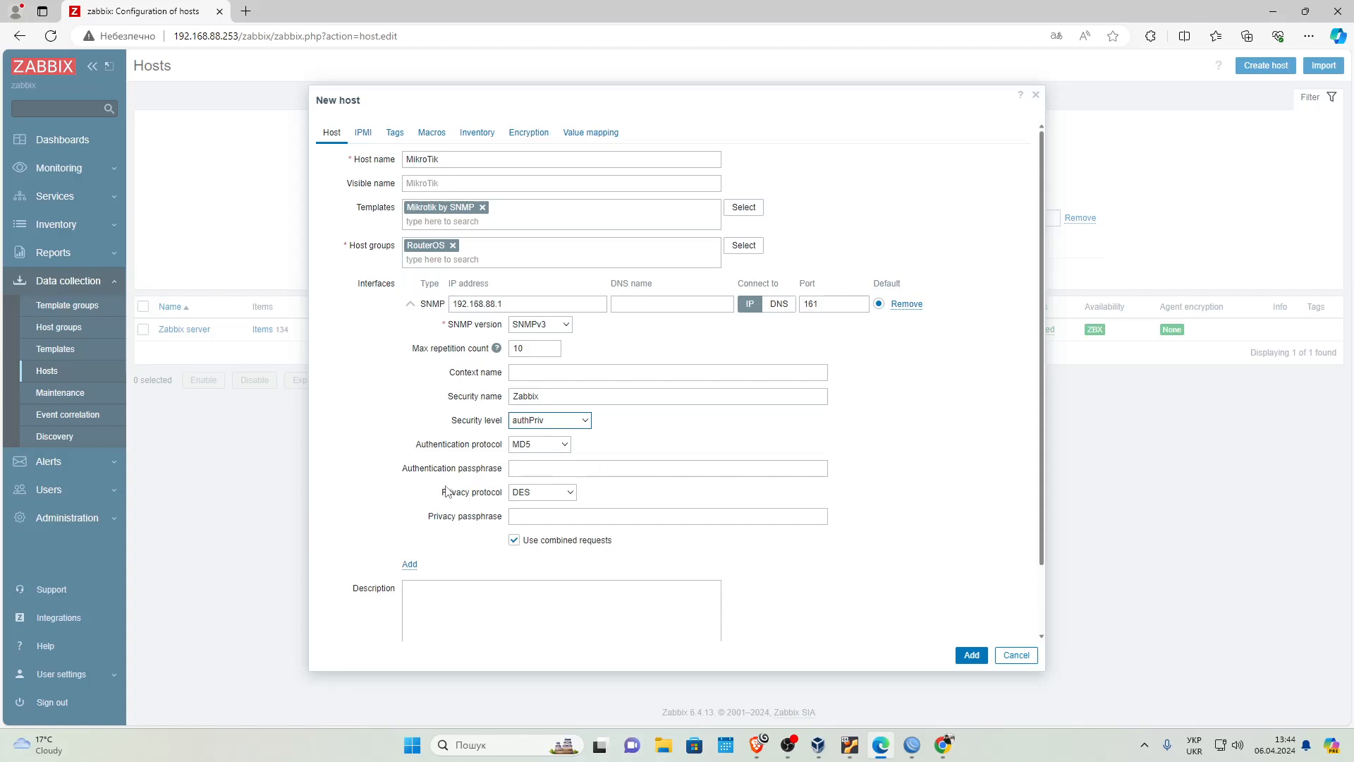
left_click(520, 468)
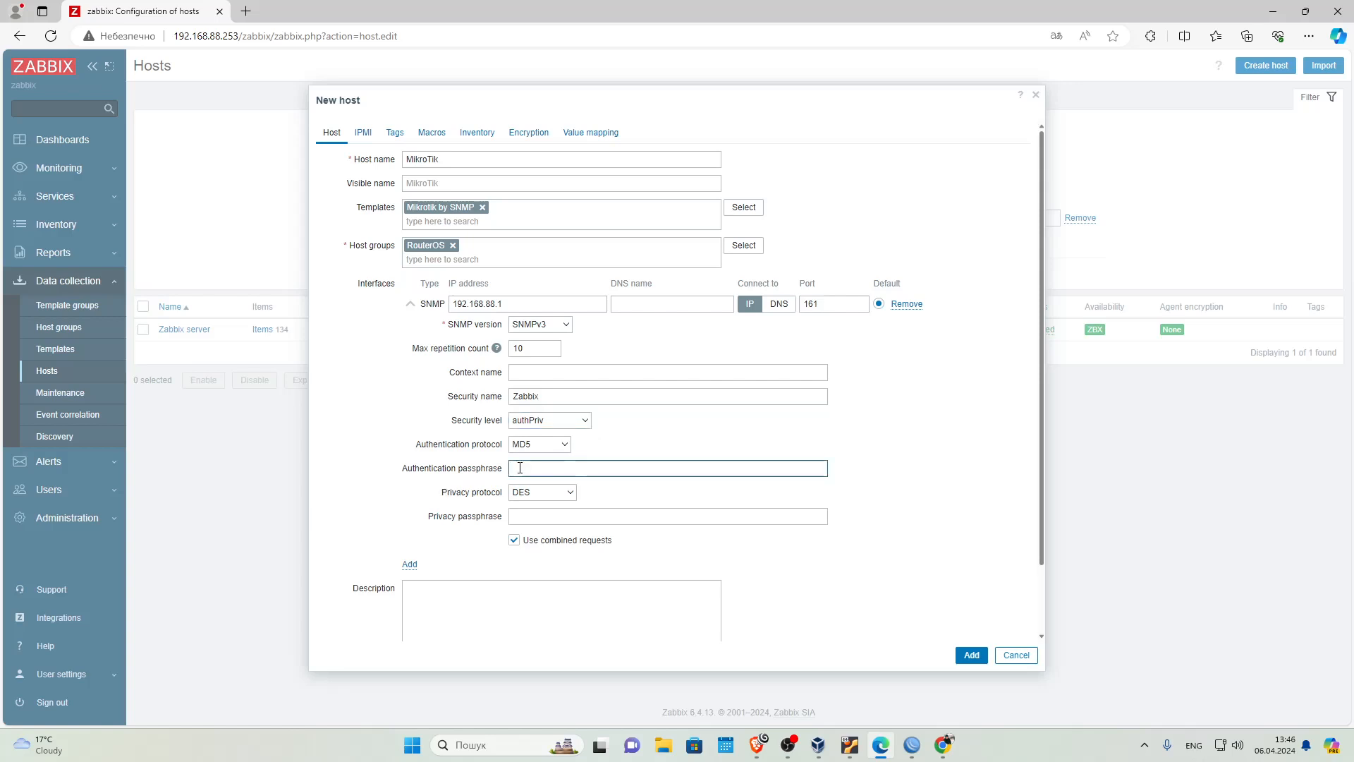
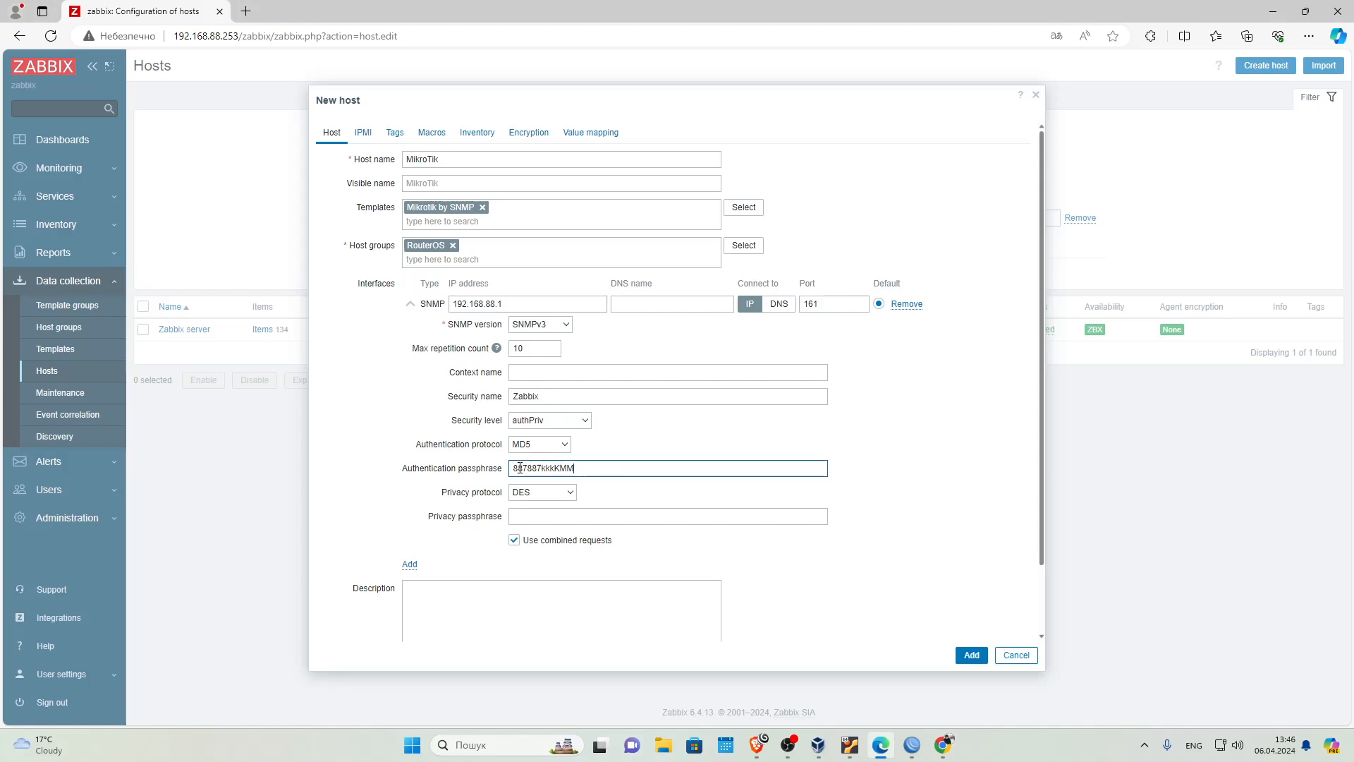
left_click(526, 518)
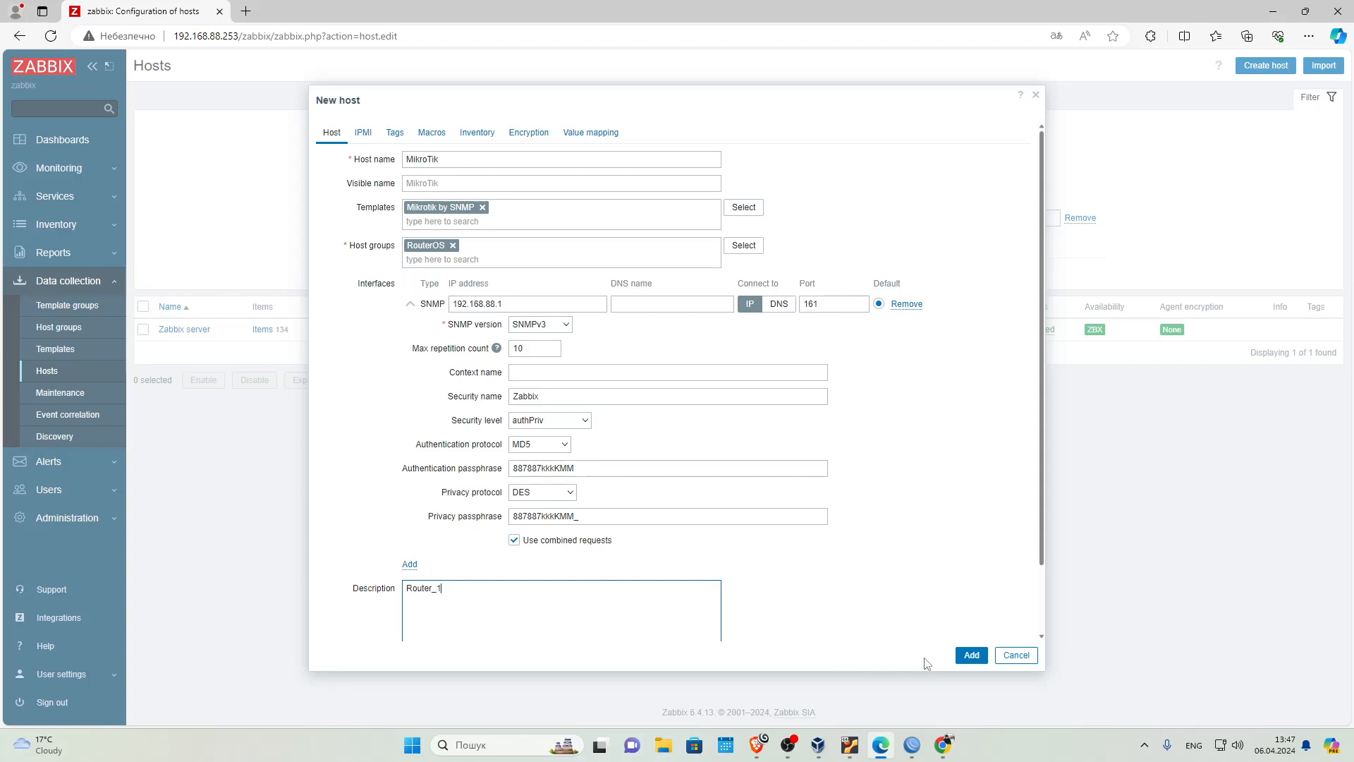
left_click(965, 656)
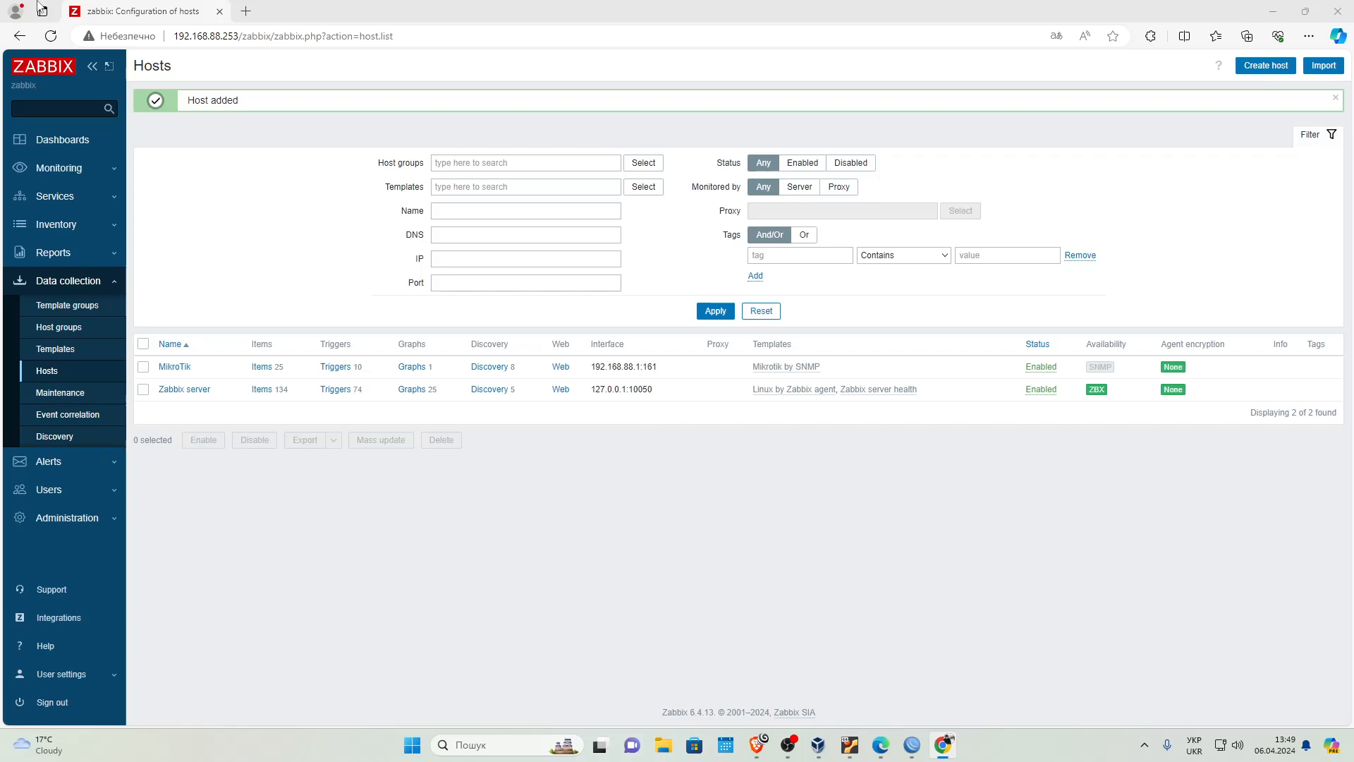
Step: Refresh the host list, check Problems, then view Monitoring > Hosts showing MikroTik SNMP-available
left_click(49, 36)
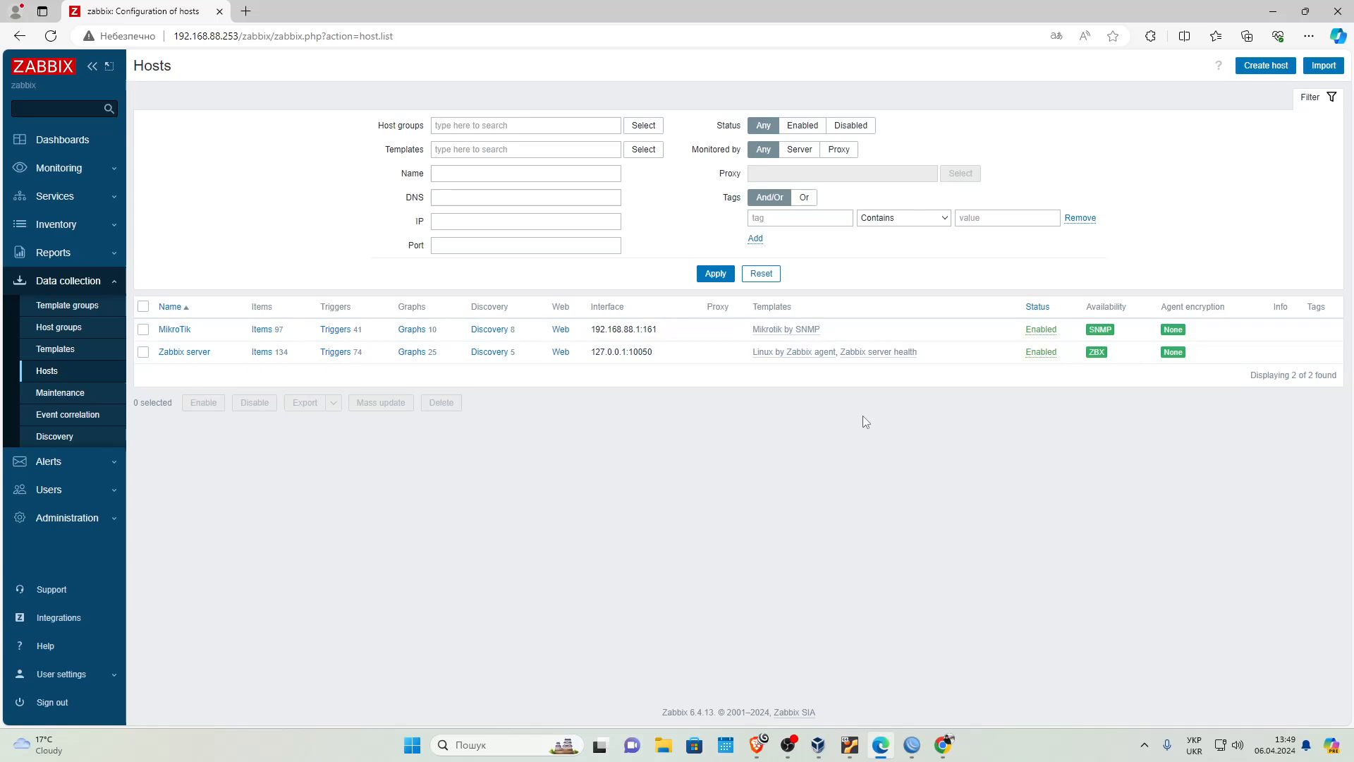
left_click(44, 170)
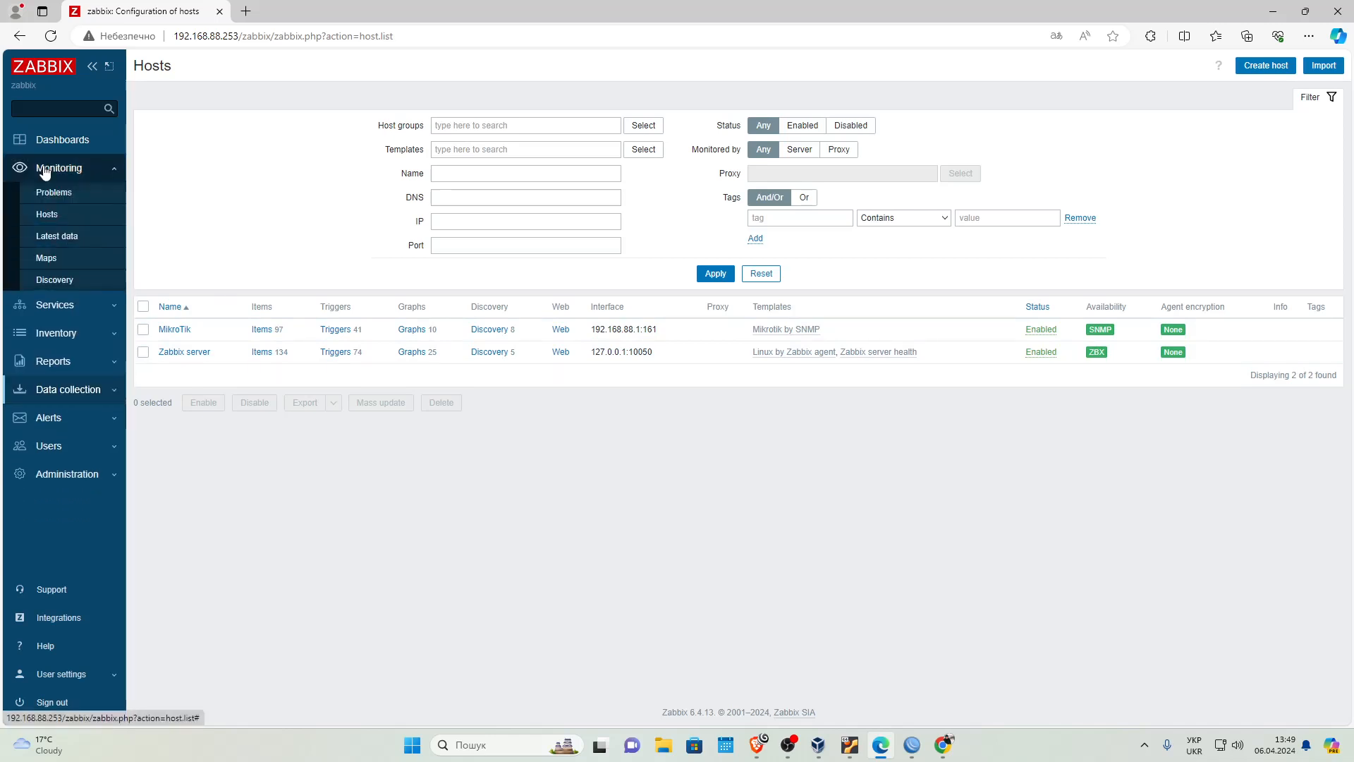
left_click(50, 195)
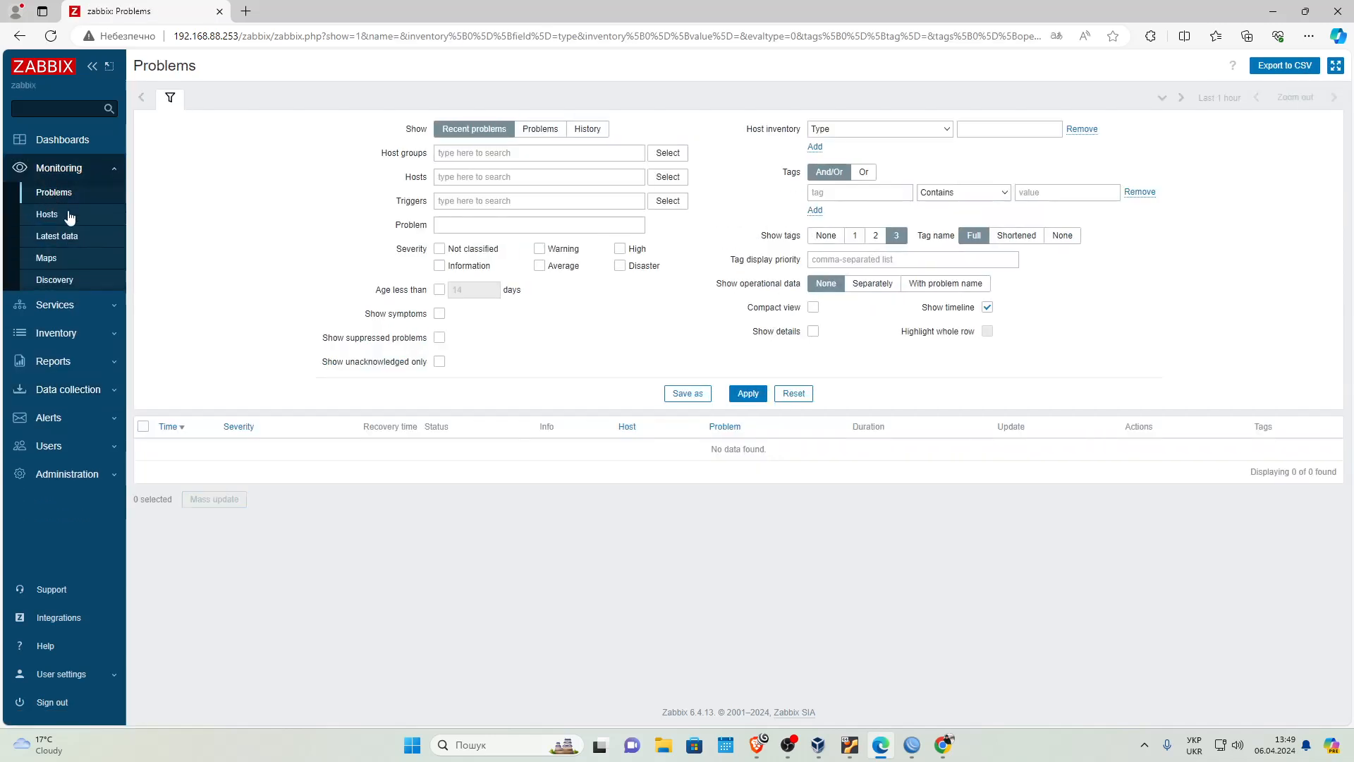
left_click(57, 38)
left_click(66, 221)
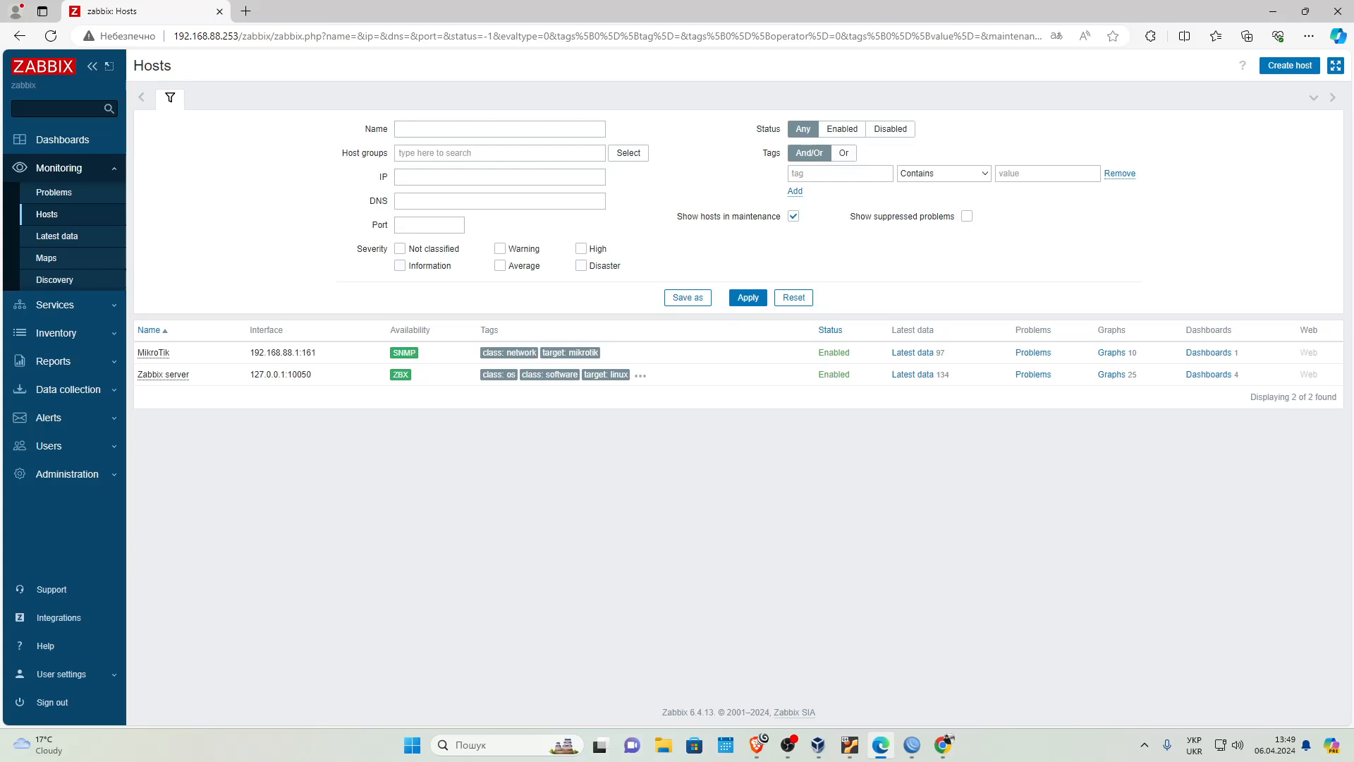
Step: View the MikroTik CPU graph over the last 5, then 15 minutes
key("alt+Tab")
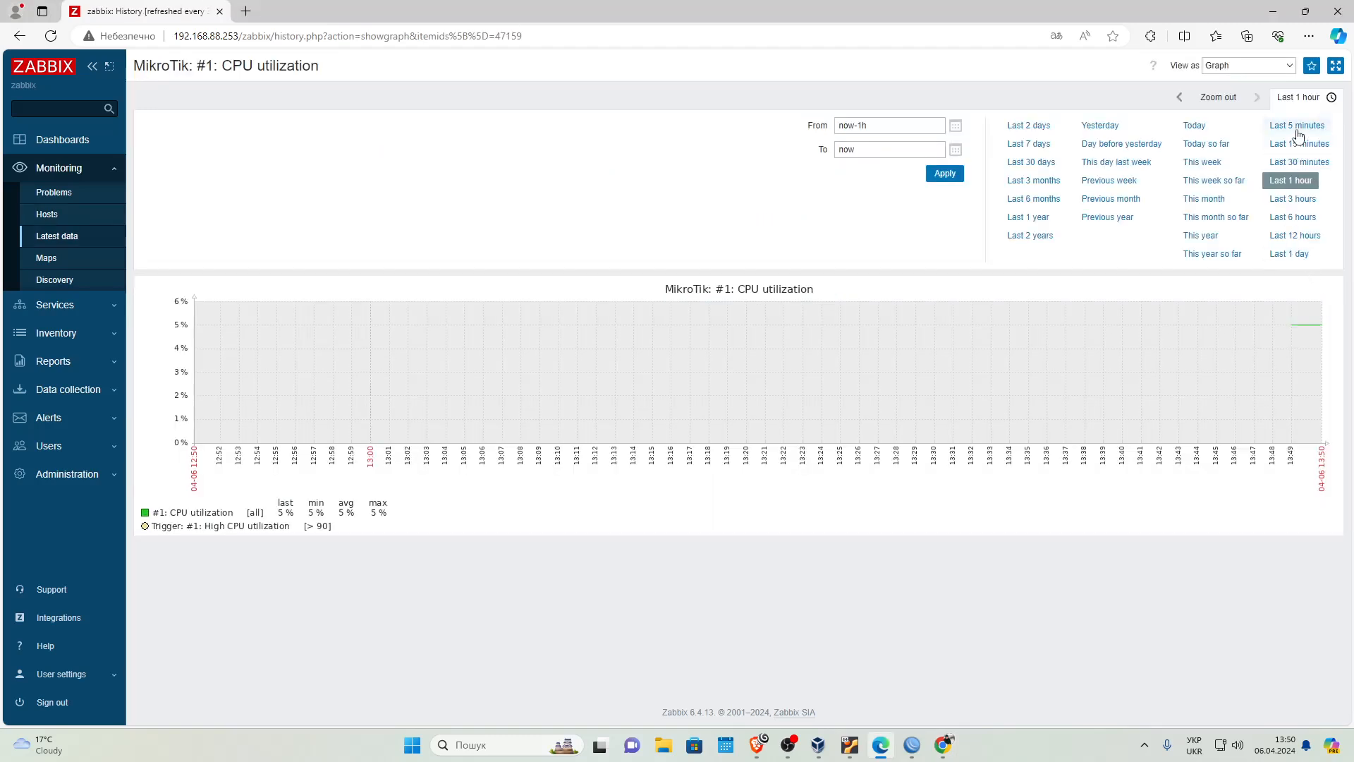
left_click(1296, 126)
left_click(1298, 144)
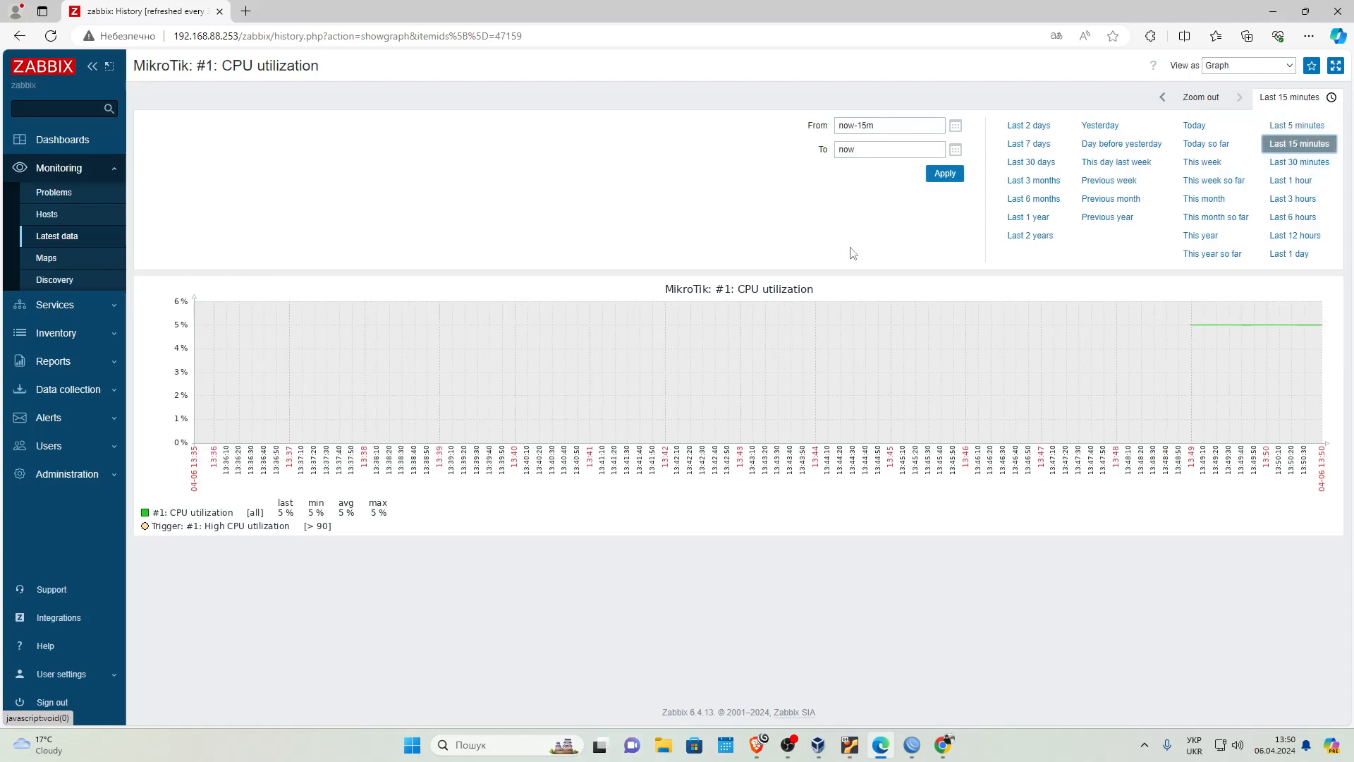
Step: Browse MikroTik's latest data items down to the ether4 Speed reading
left_click(52, 244)
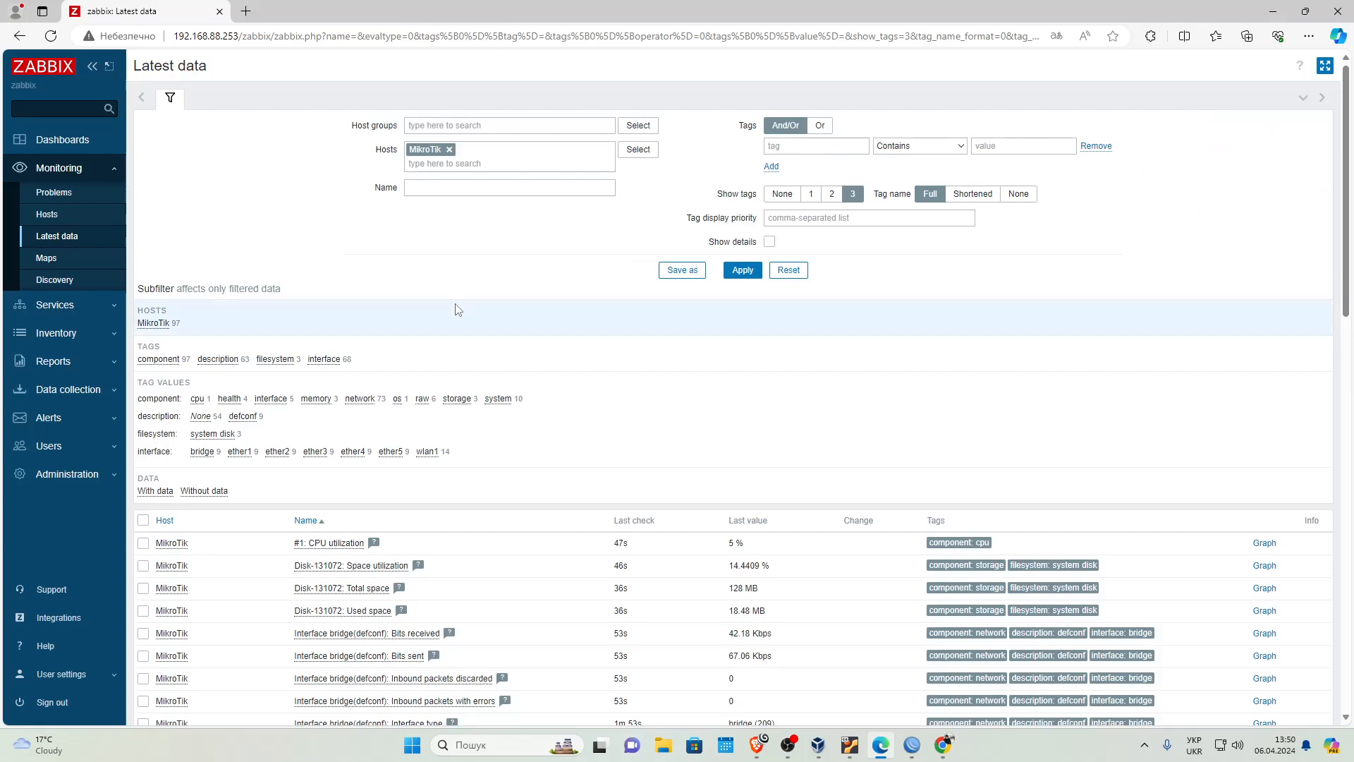
scroll(459, 317, "down", 12)
scroll(463, 331, "down", 5)
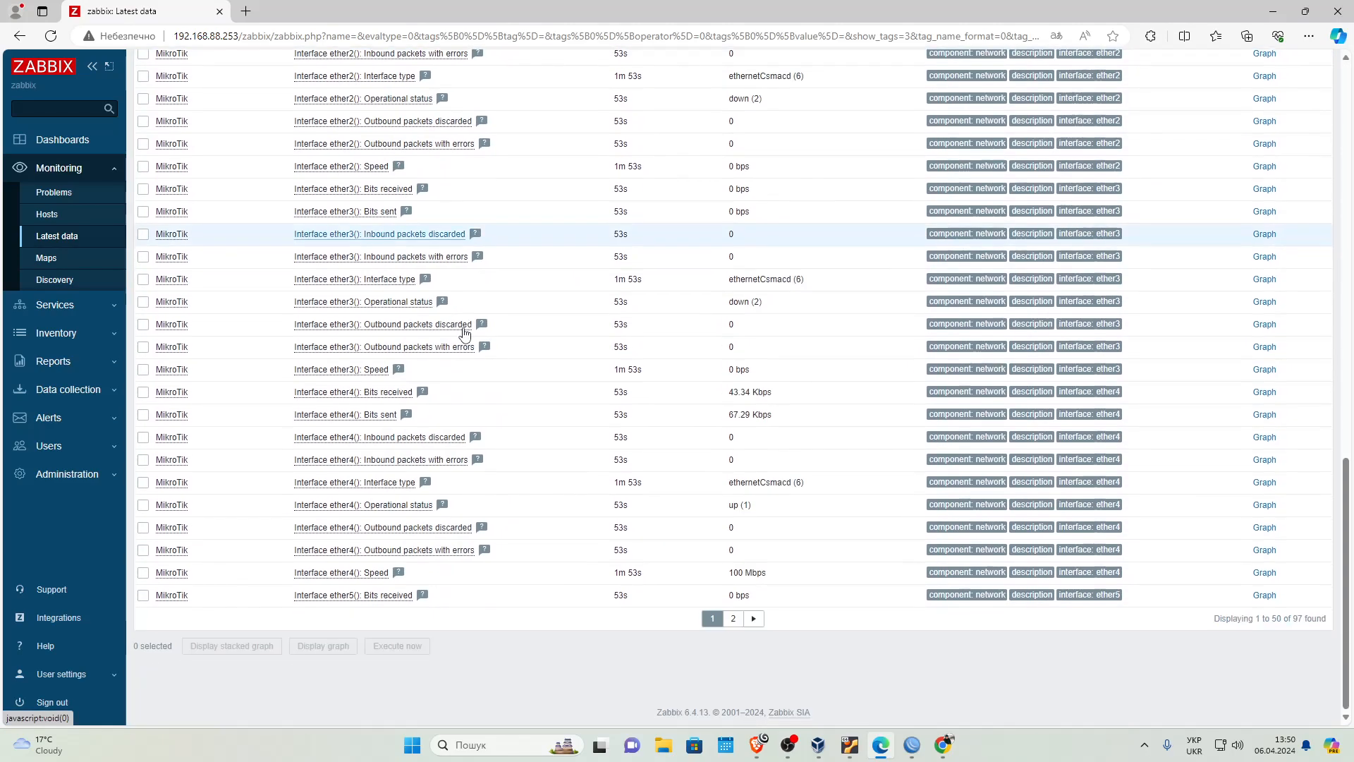
scroll(465, 334, "up", 15)
scroll(451, 346, "down", 15)
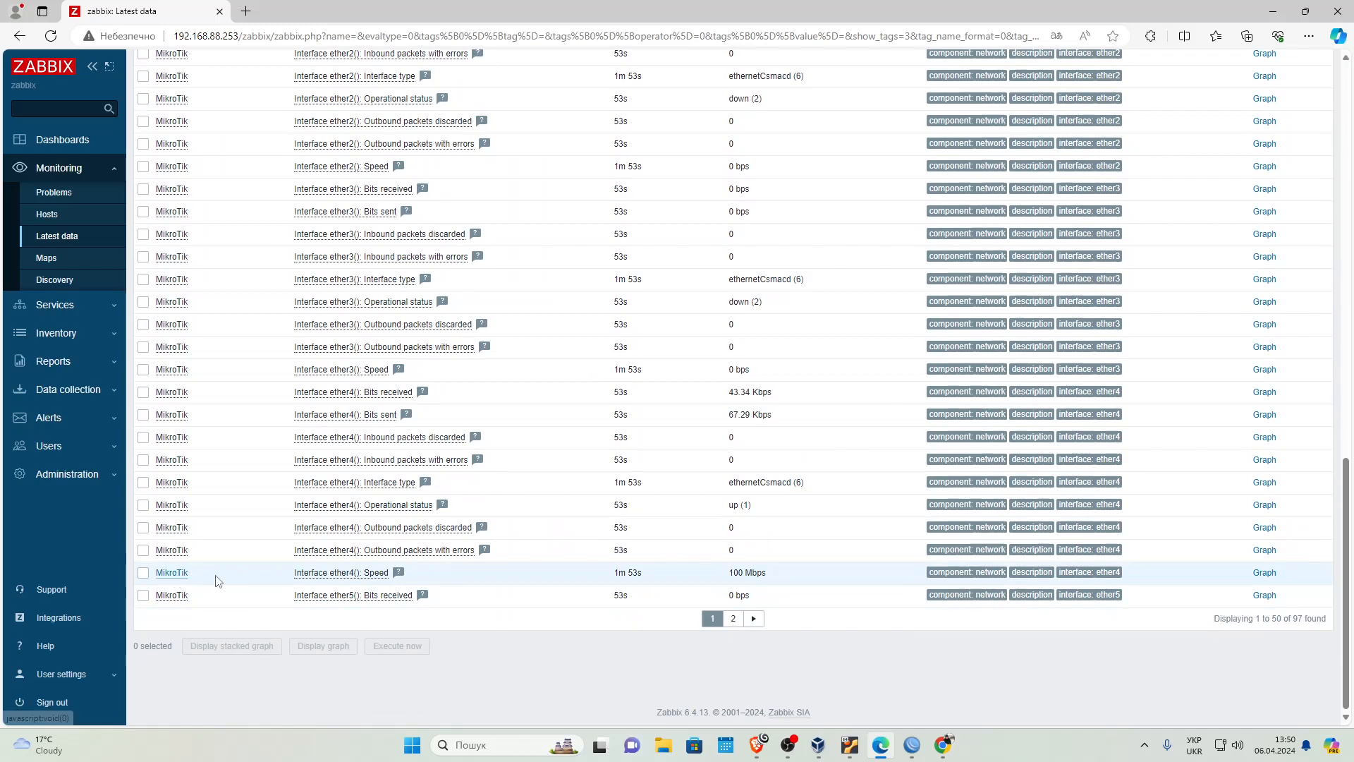
left_click(384, 573)
Step: View the ether4 Speed history graph, then go to Administration > Macros
left_click(1263, 572)
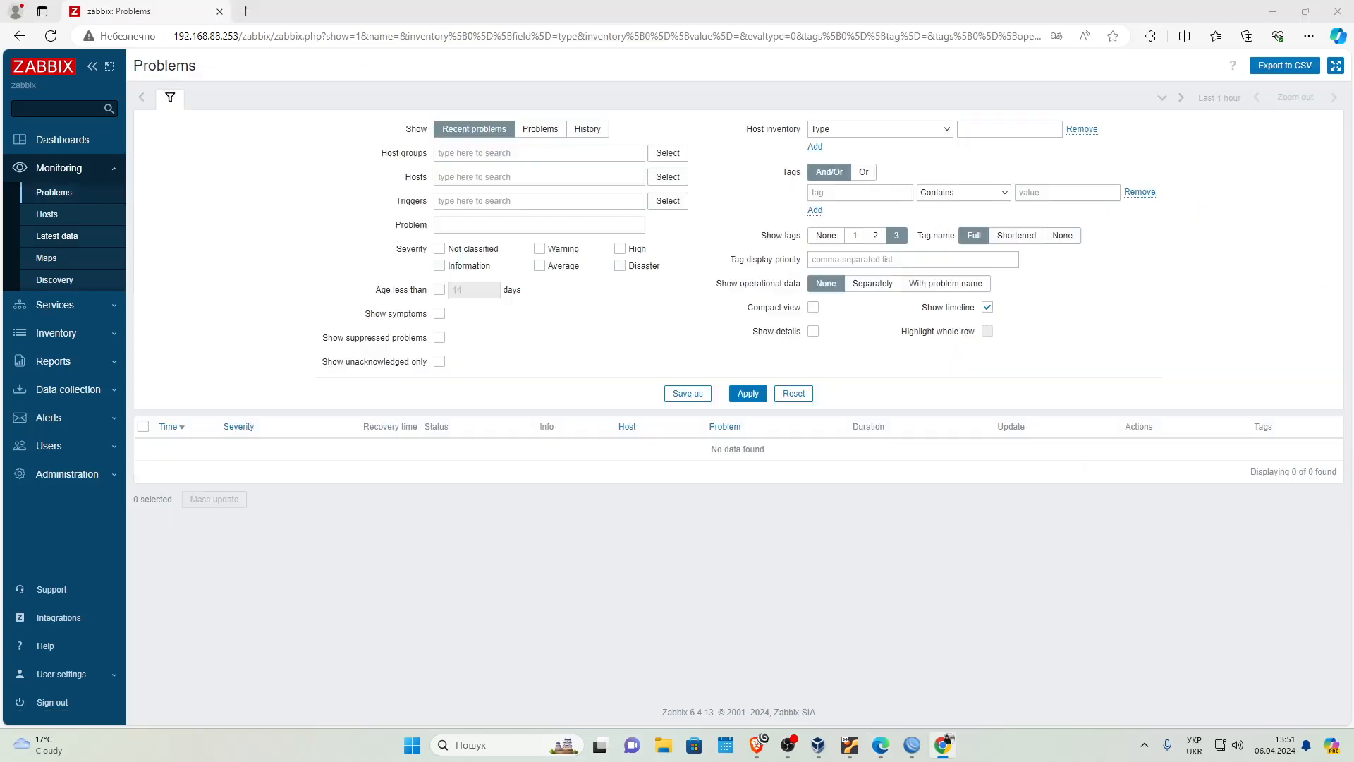
left_click(57, 474)
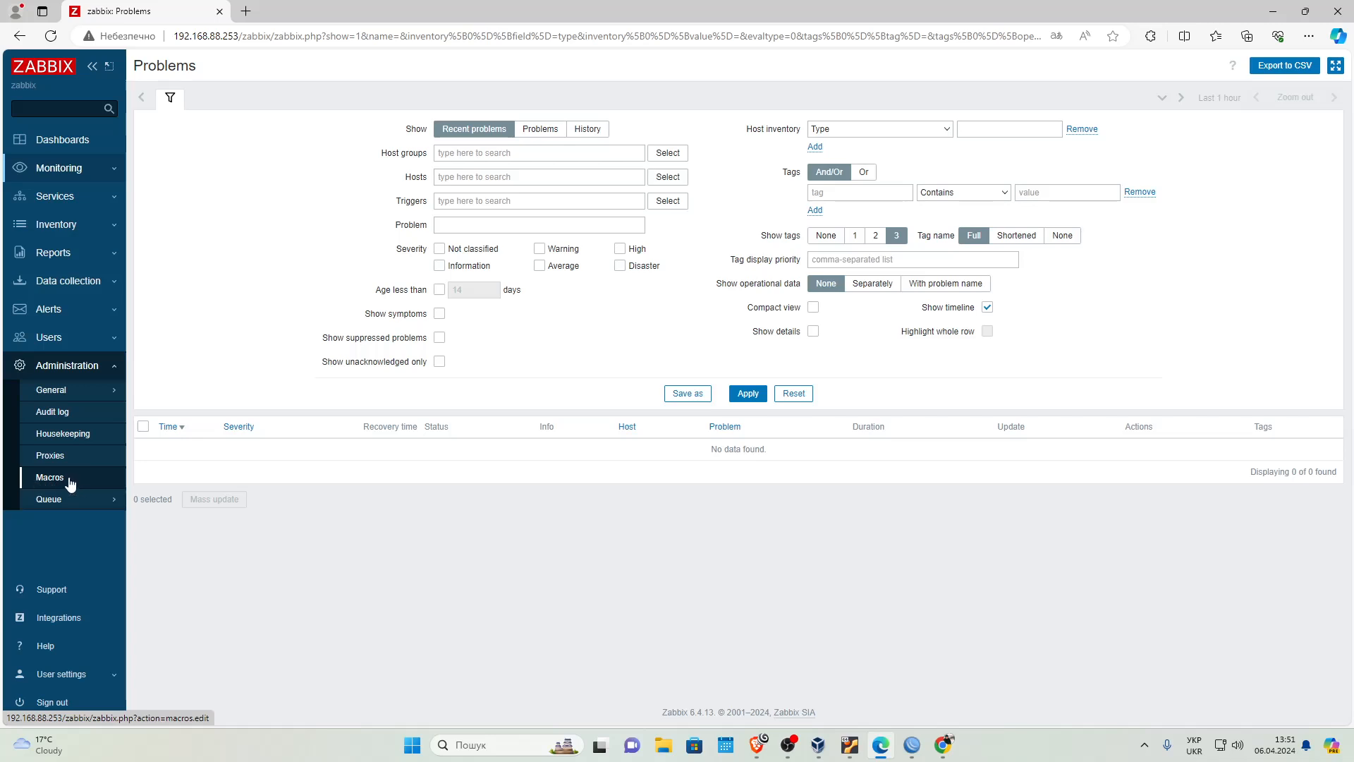
left_click(55, 482)
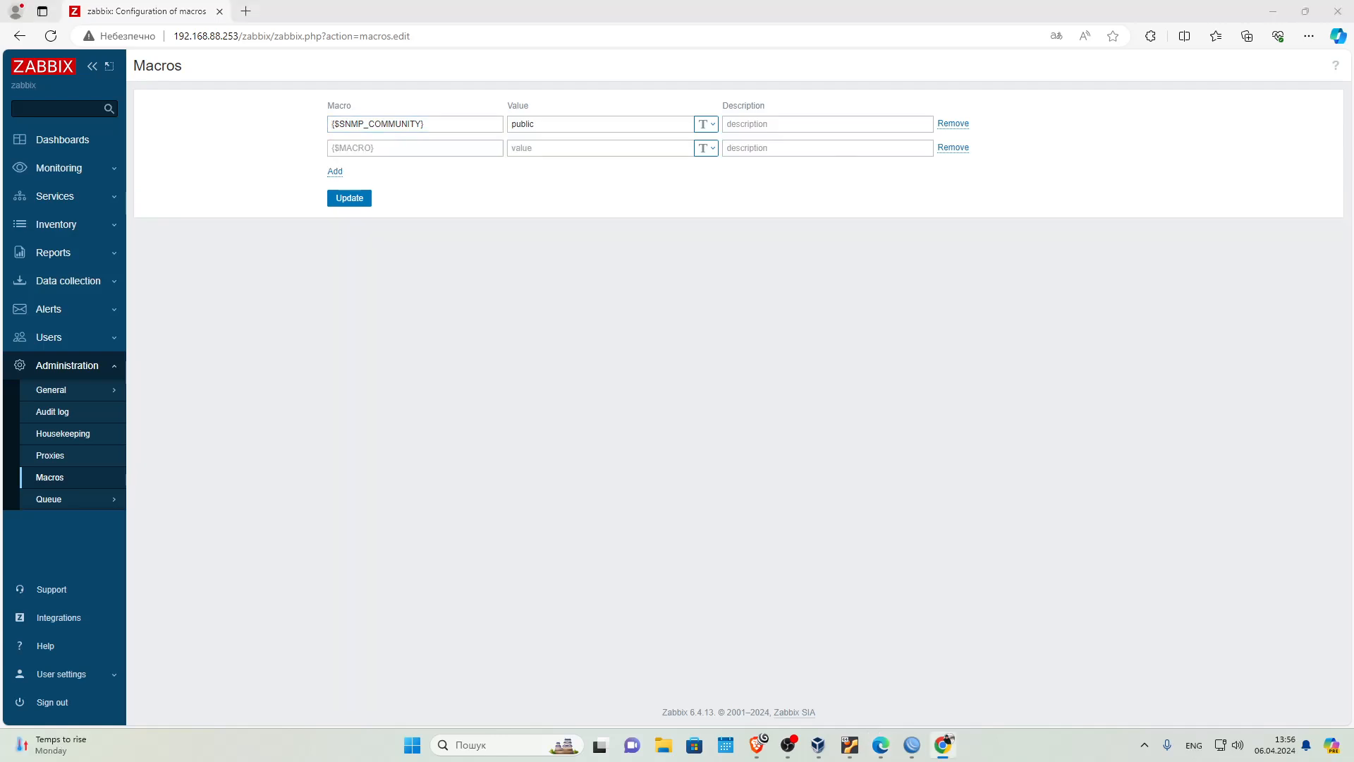
Step: Enter global macro {$SNMP_V3} with value Zabbix and add a new macro row
key("alt+shift")
key("alt+shift")
type("{$")
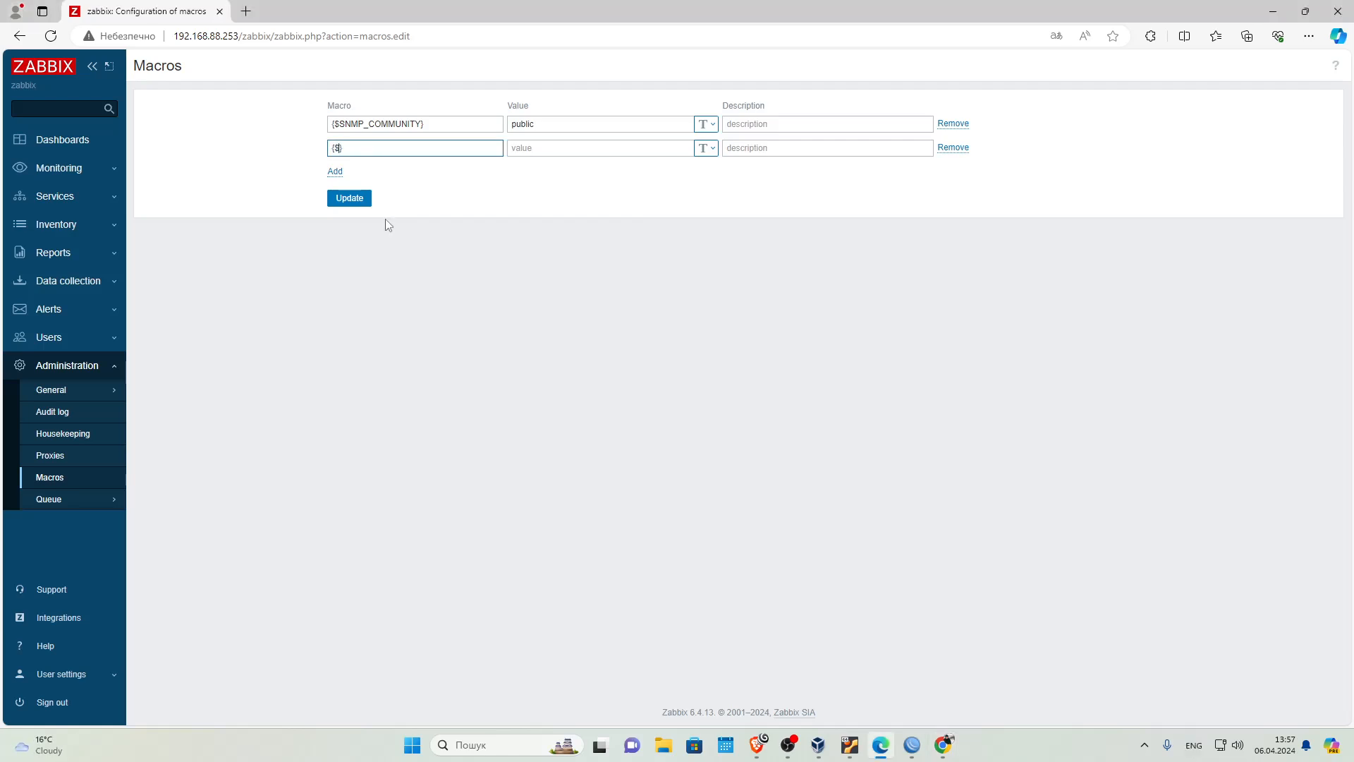
type("SM")
key("BackSpace")
type("NMP_V3")
left_click(538, 148)
type("Zabbix")
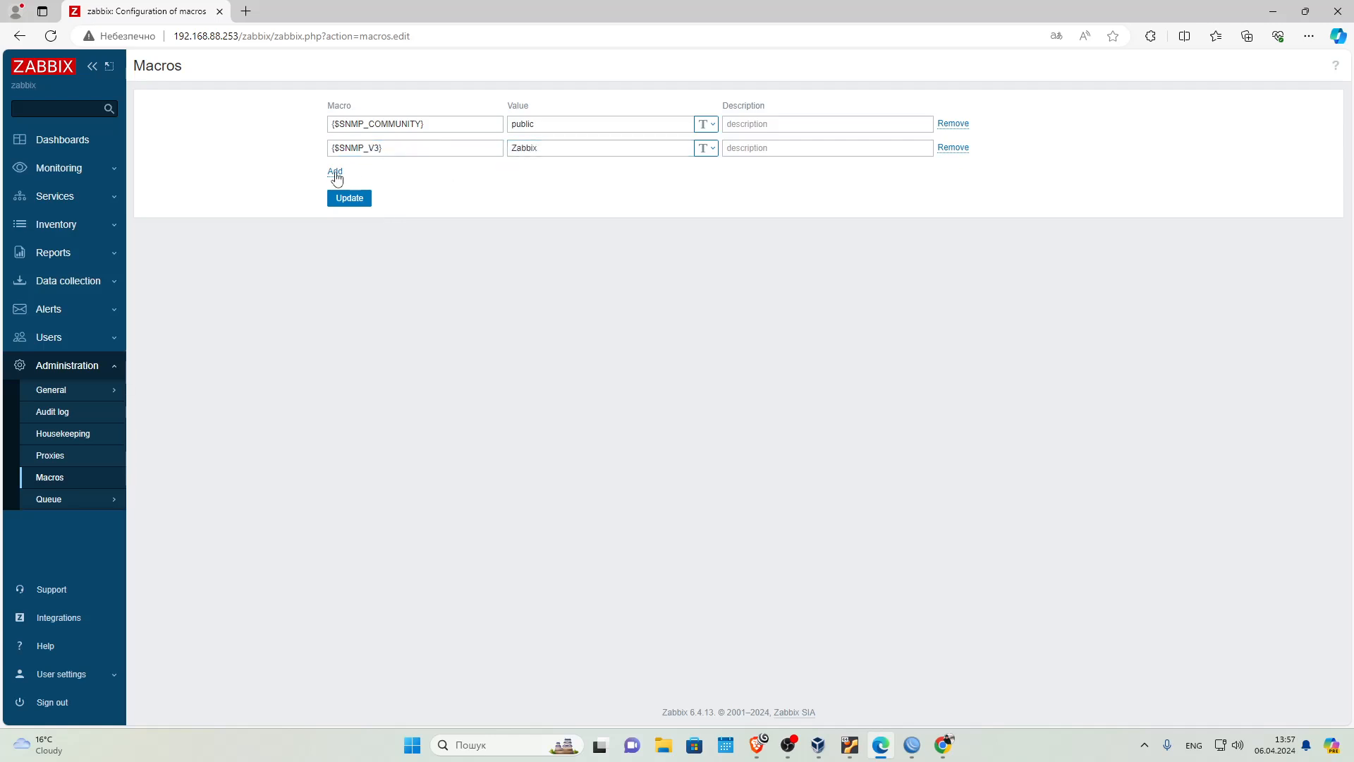
left_click(335, 172)
Step: Add macro {$AUTH_MD5} with the authentication passphrase as Secret text
left_click(339, 172)
type("{")
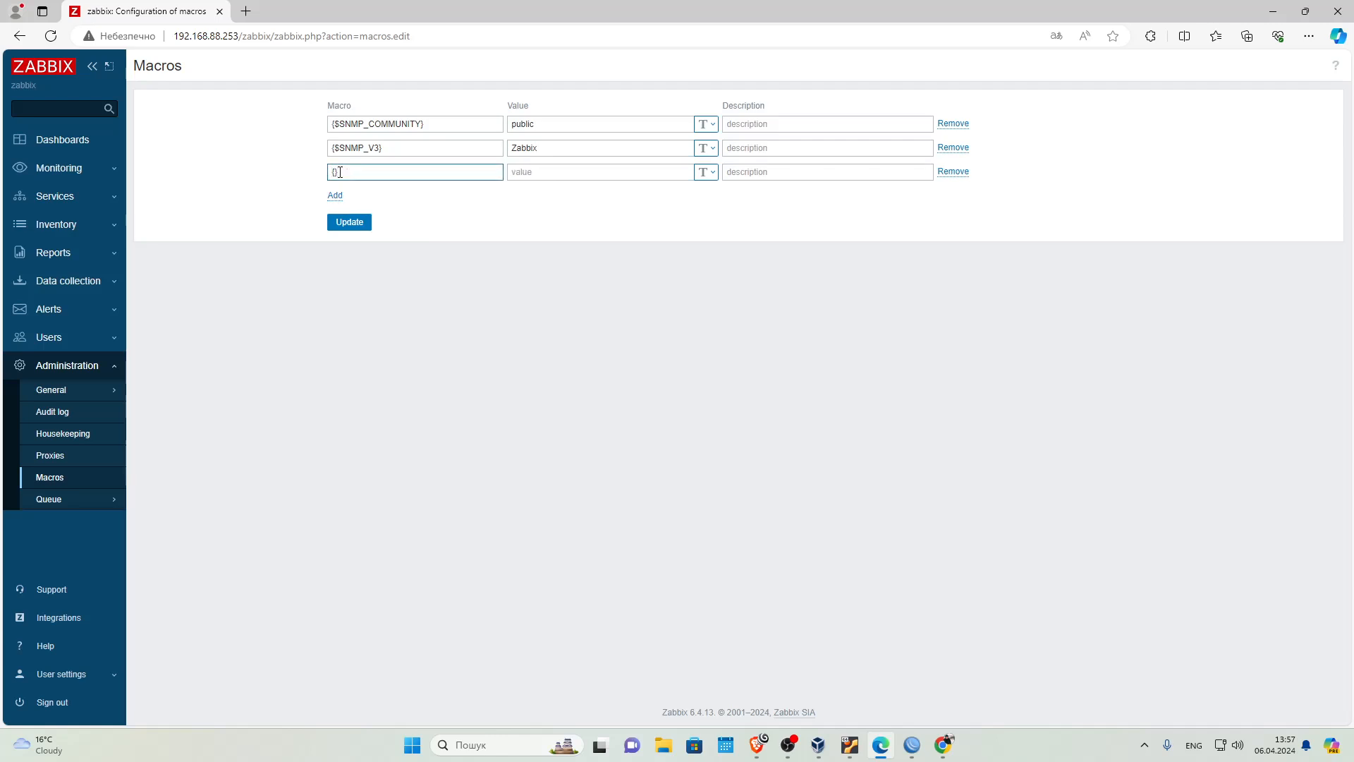
type("Auth_")
type("MD5")
type("$")
left_click(528, 172)
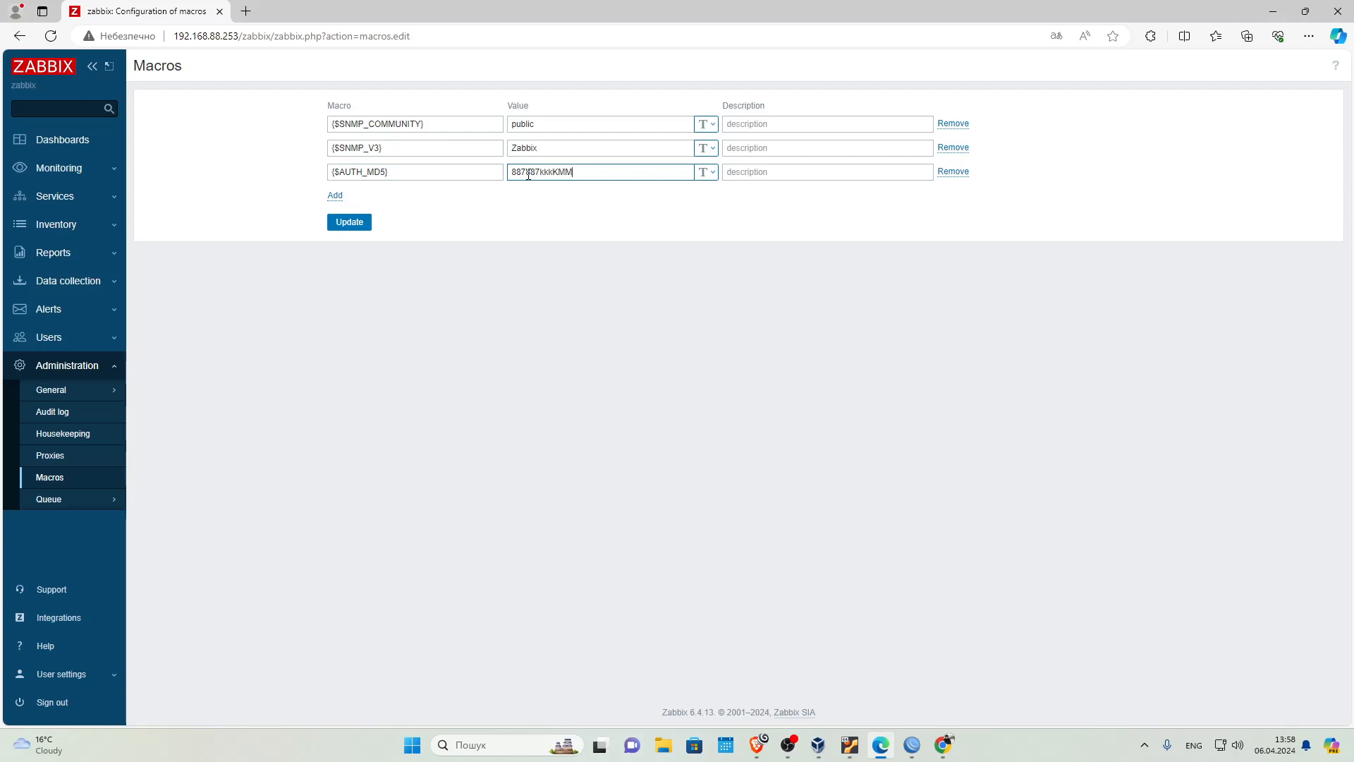
left_click(705, 172)
left_click(728, 212)
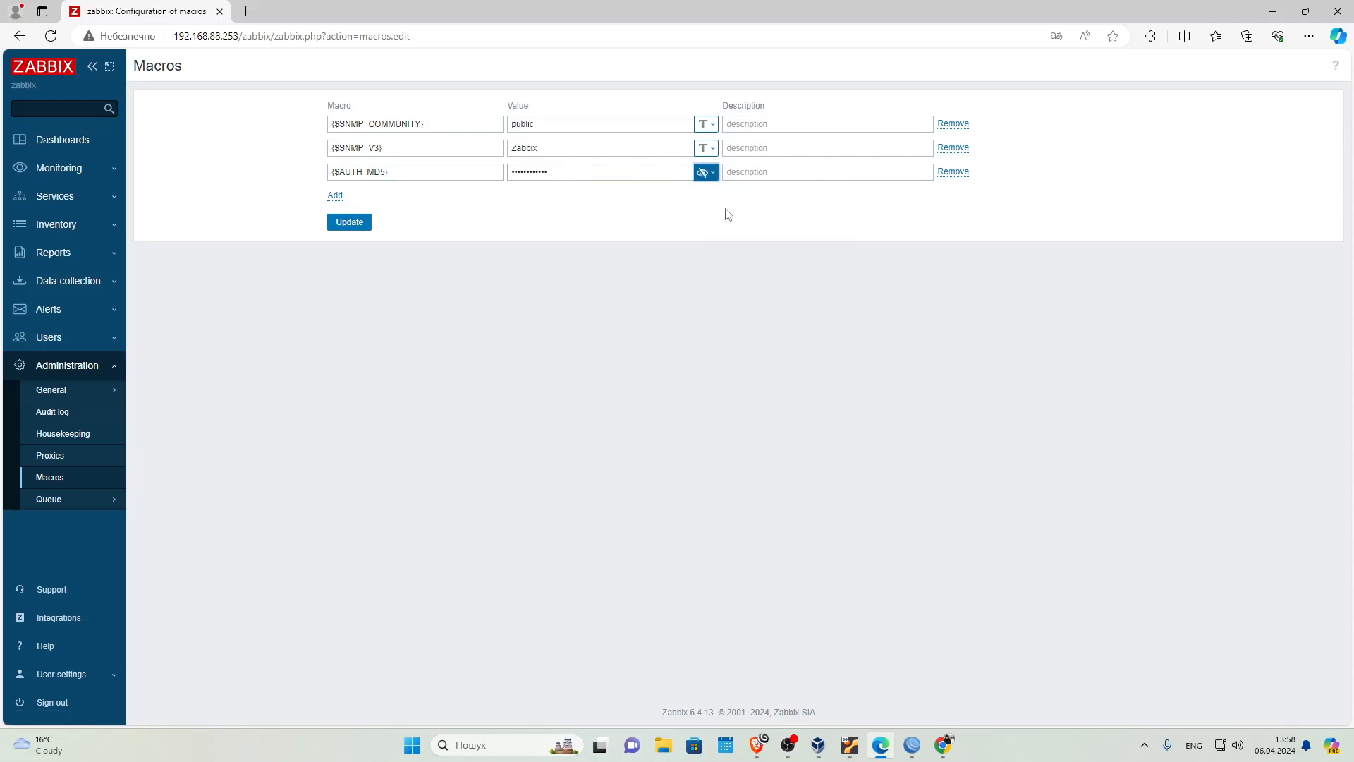
Step: Add macro {$ENCR_DES} with the privacy passphrase as Secret text, then save the macros
left_click(335, 195)
left_click(336, 196)
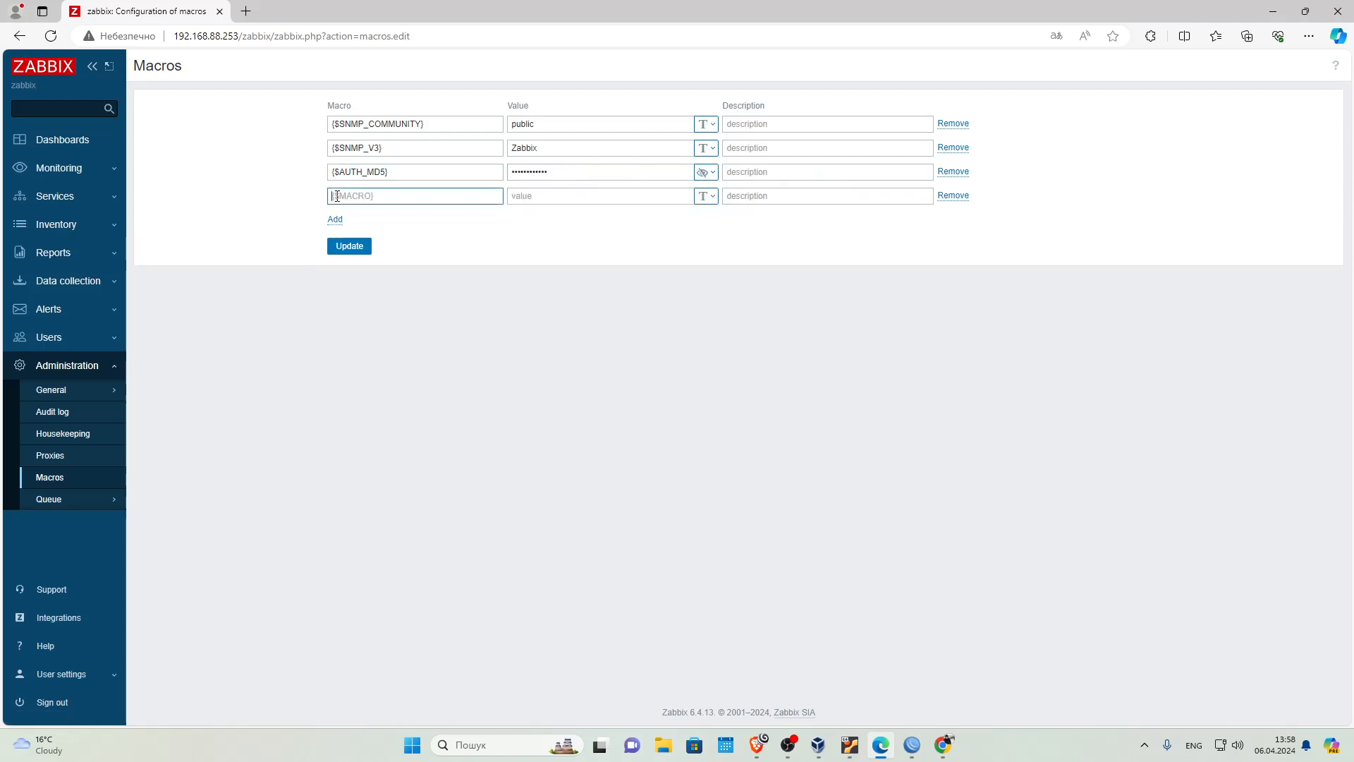
type("{$Encr")
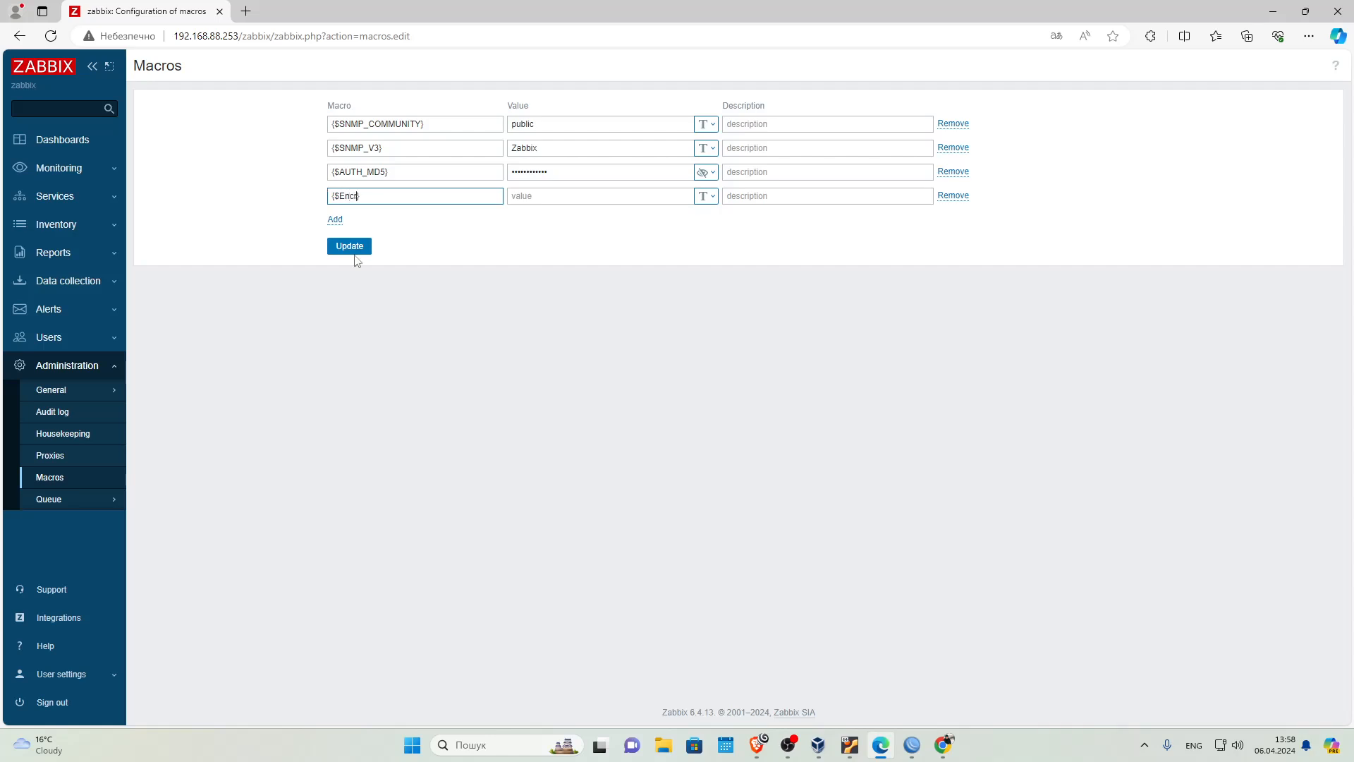
type("_DES")
left_click(554, 197)
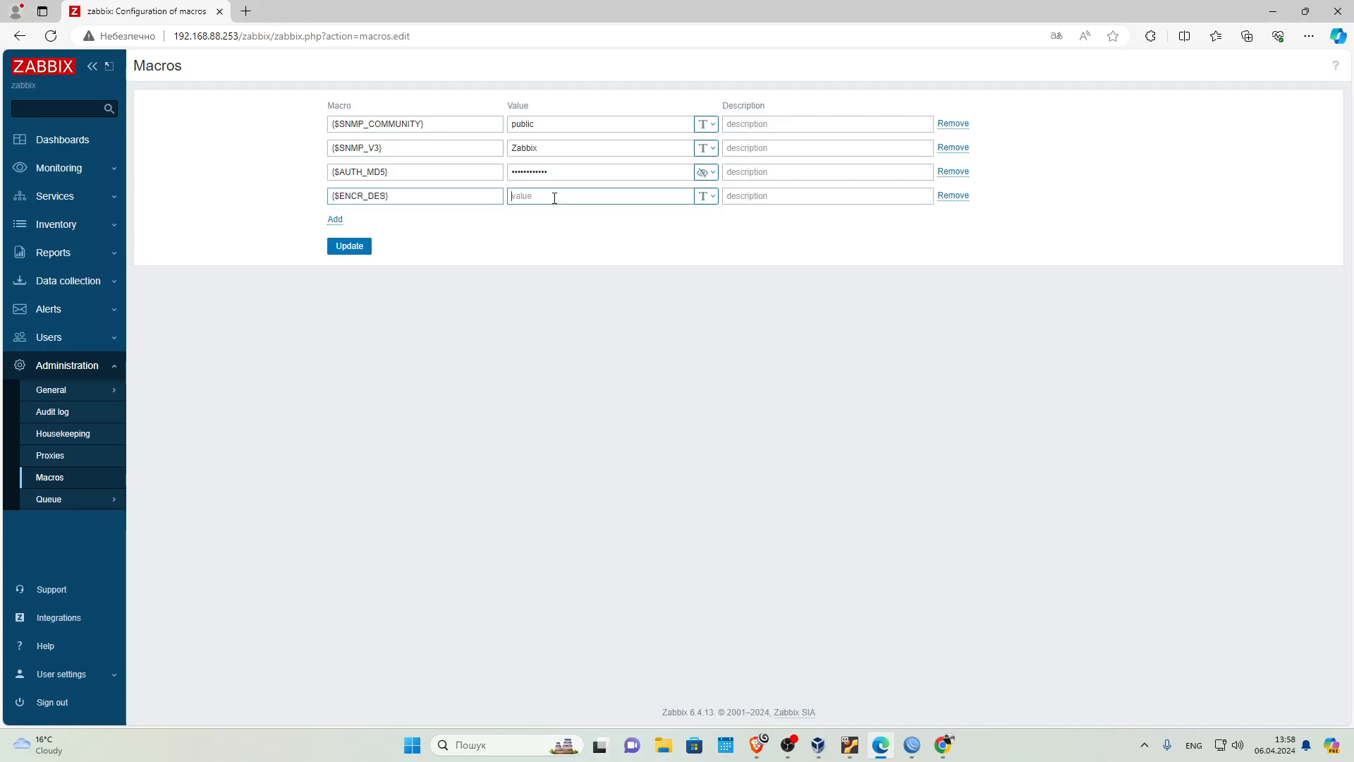
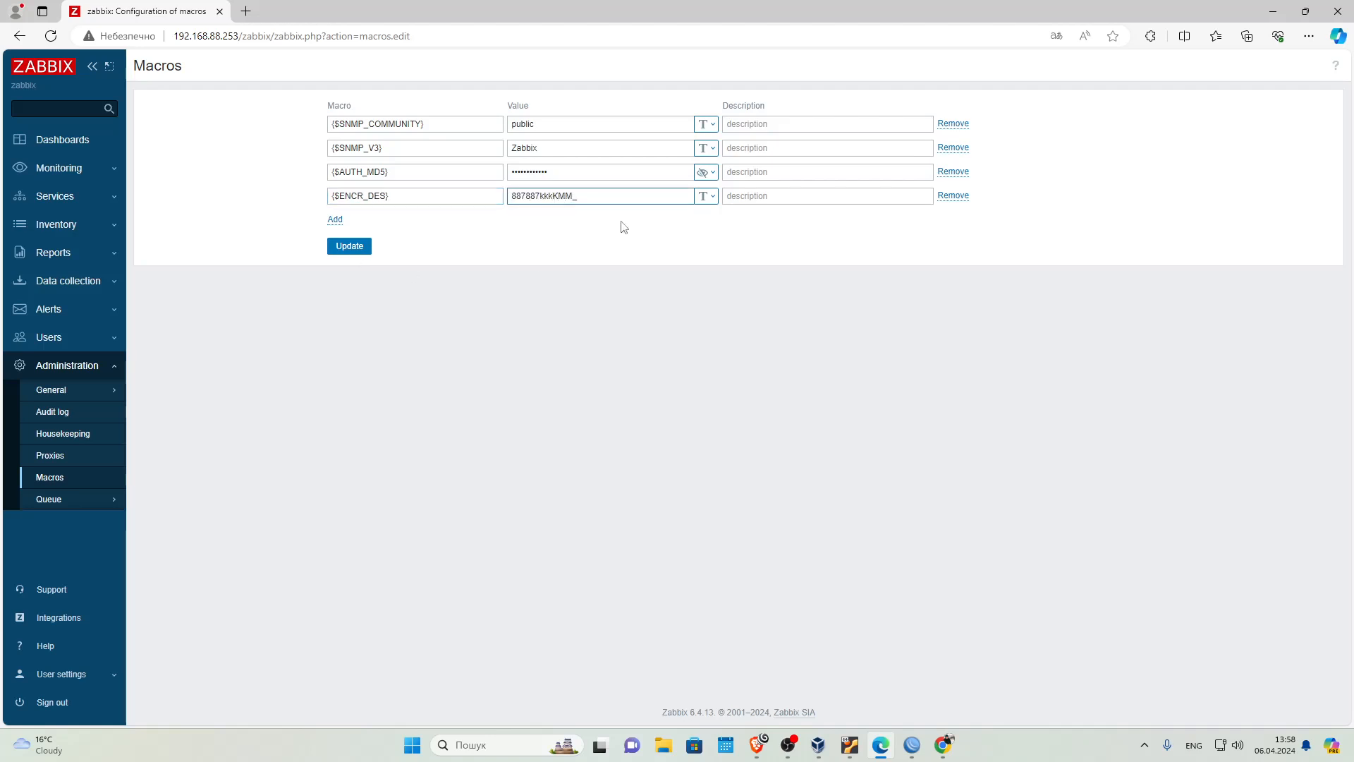
left_click(705, 196)
left_click(735, 233)
left_click(350, 246)
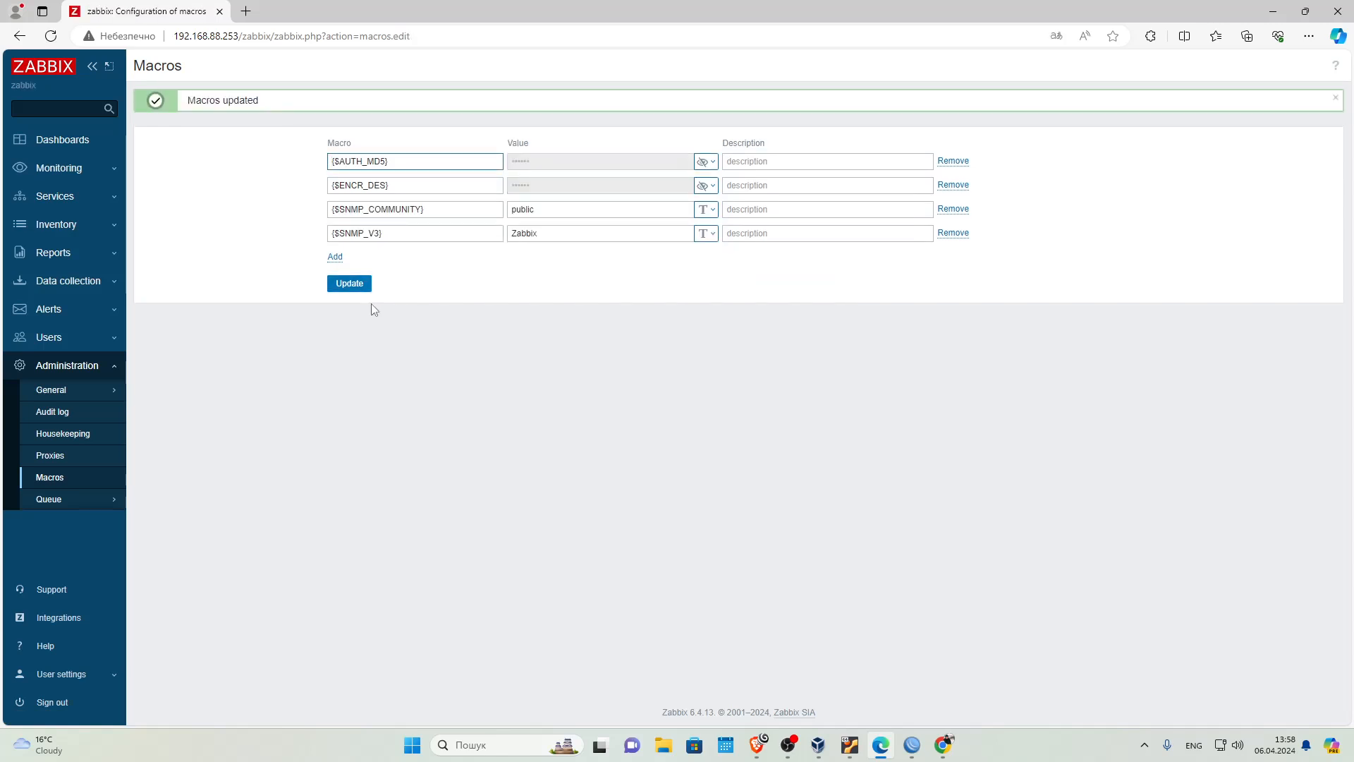
Step: Disable the existing MikroTik host under Data collection > Hosts
left_click(68, 281)
left_click(49, 372)
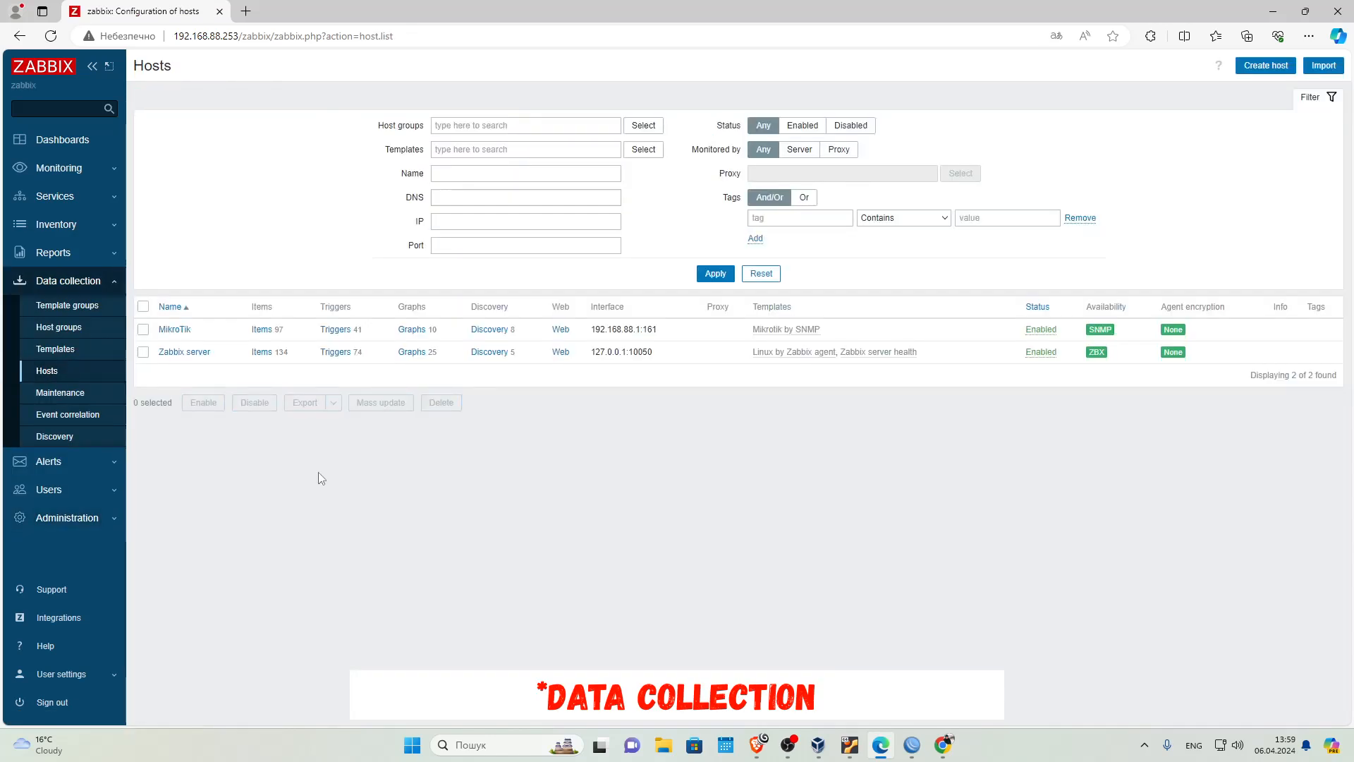
left_click(143, 330)
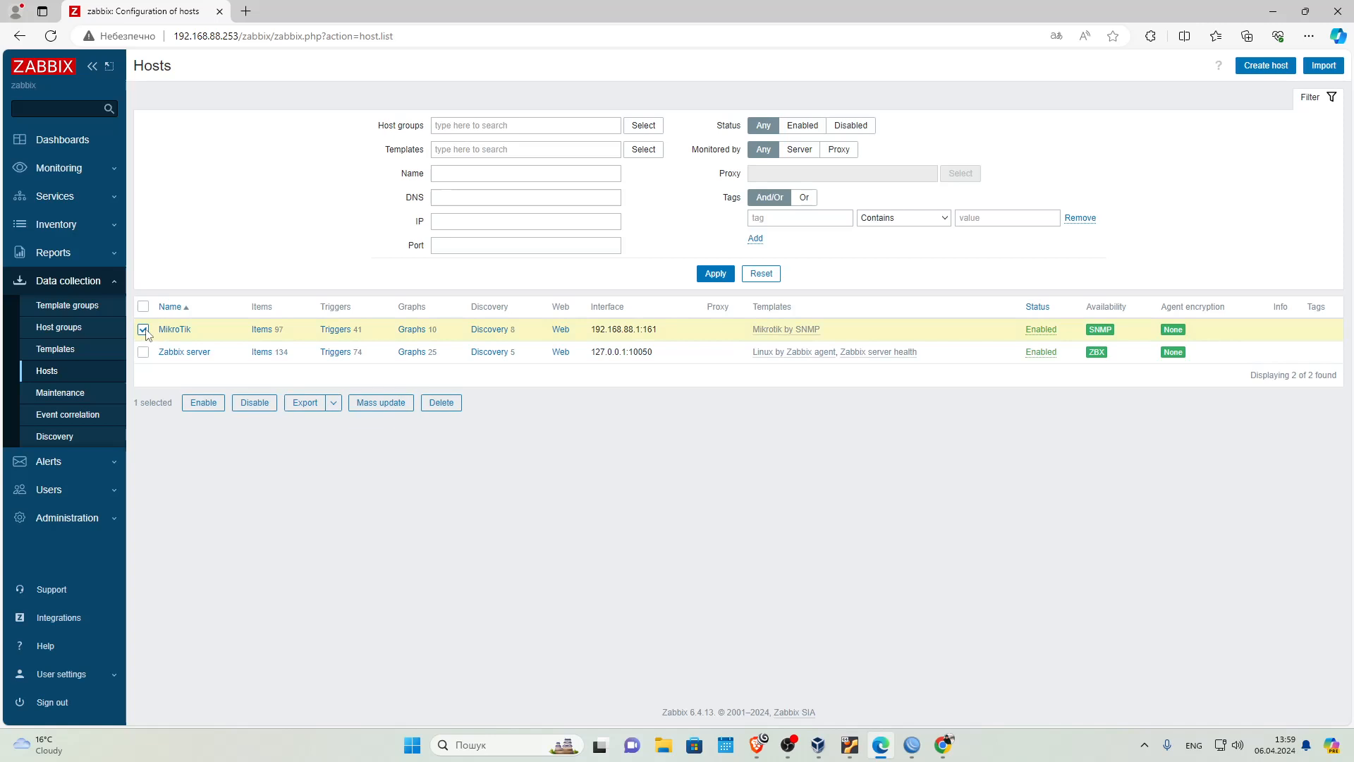
left_click(247, 410)
left_click(719, 110)
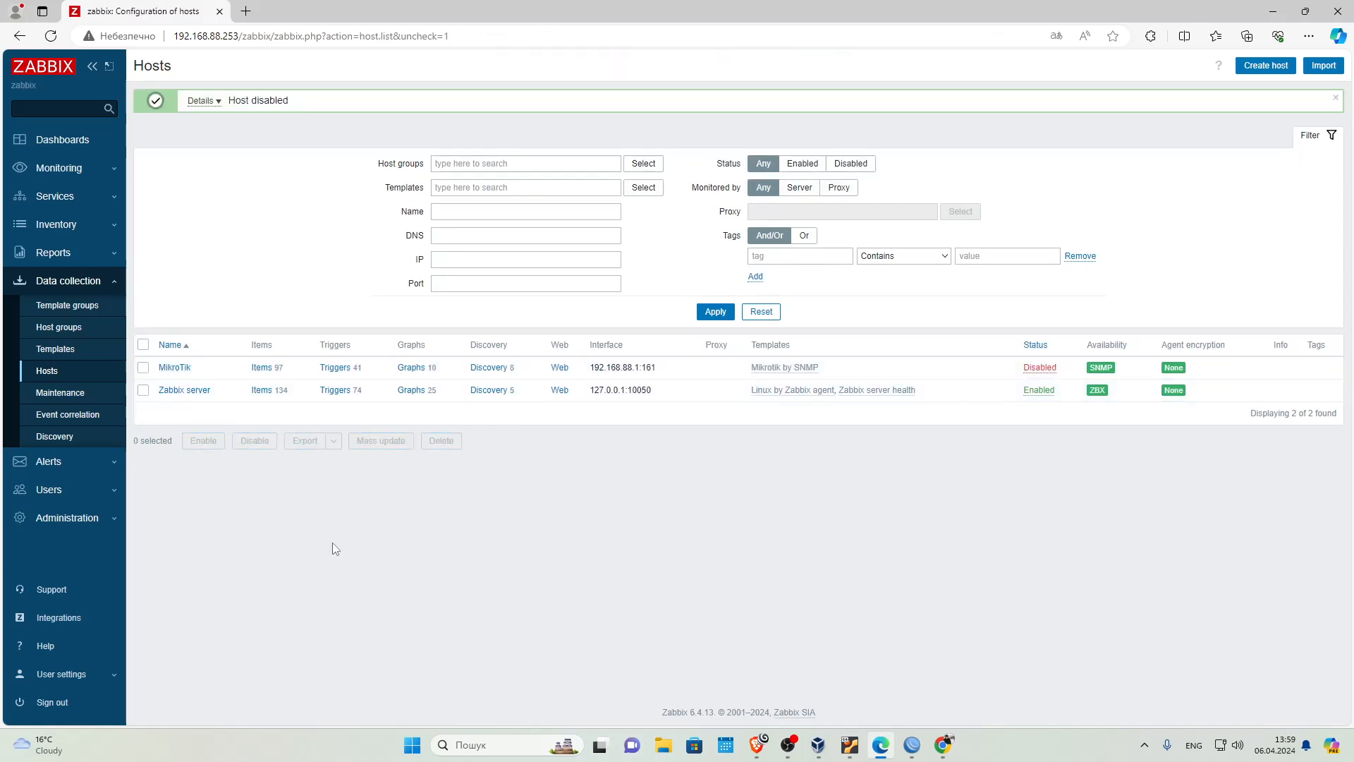
Step: Create host Mikrot with the Mikrotik by SNMP template in the RouterOS group
left_click(1265, 66)
left_click_drag(498, 127, 483, 166)
left_click(483, 165)
type("Mikro")
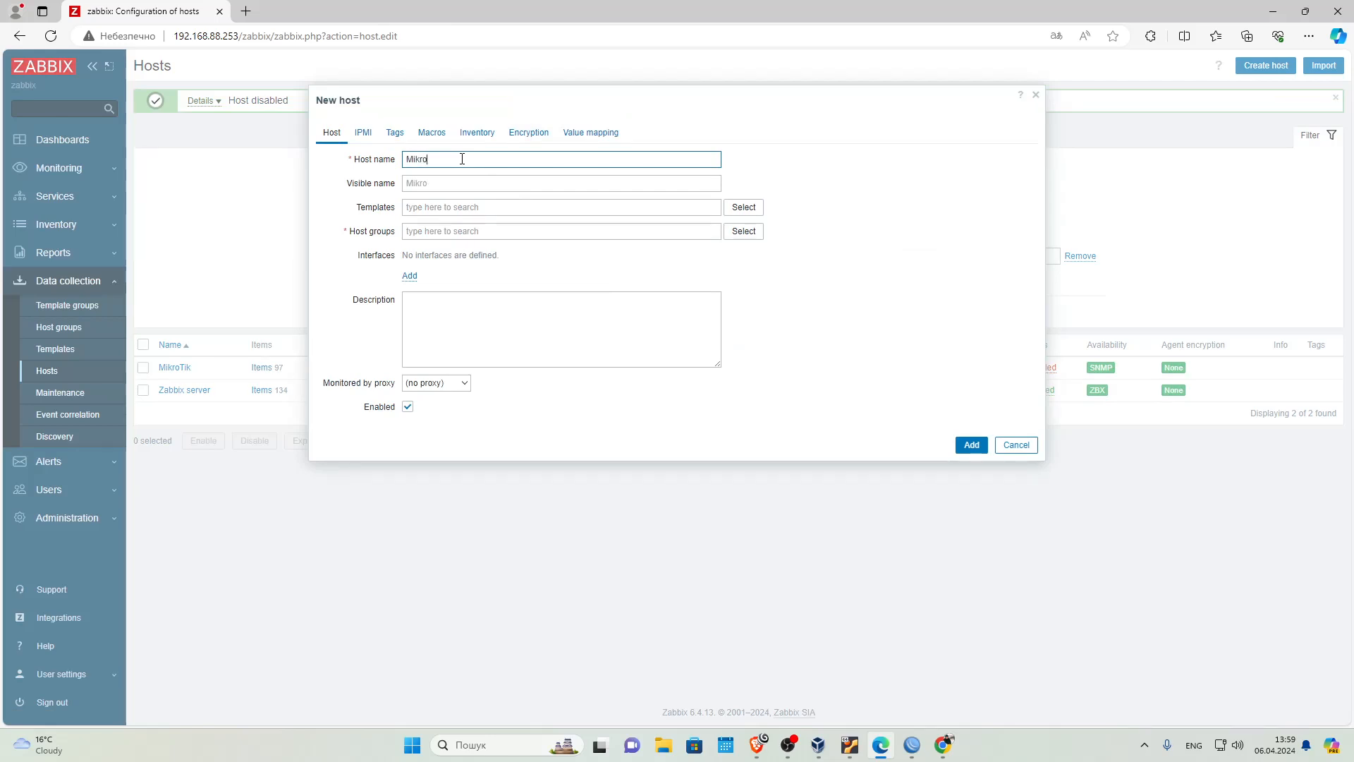
type("t")
left_click(451, 207)
type("mik")
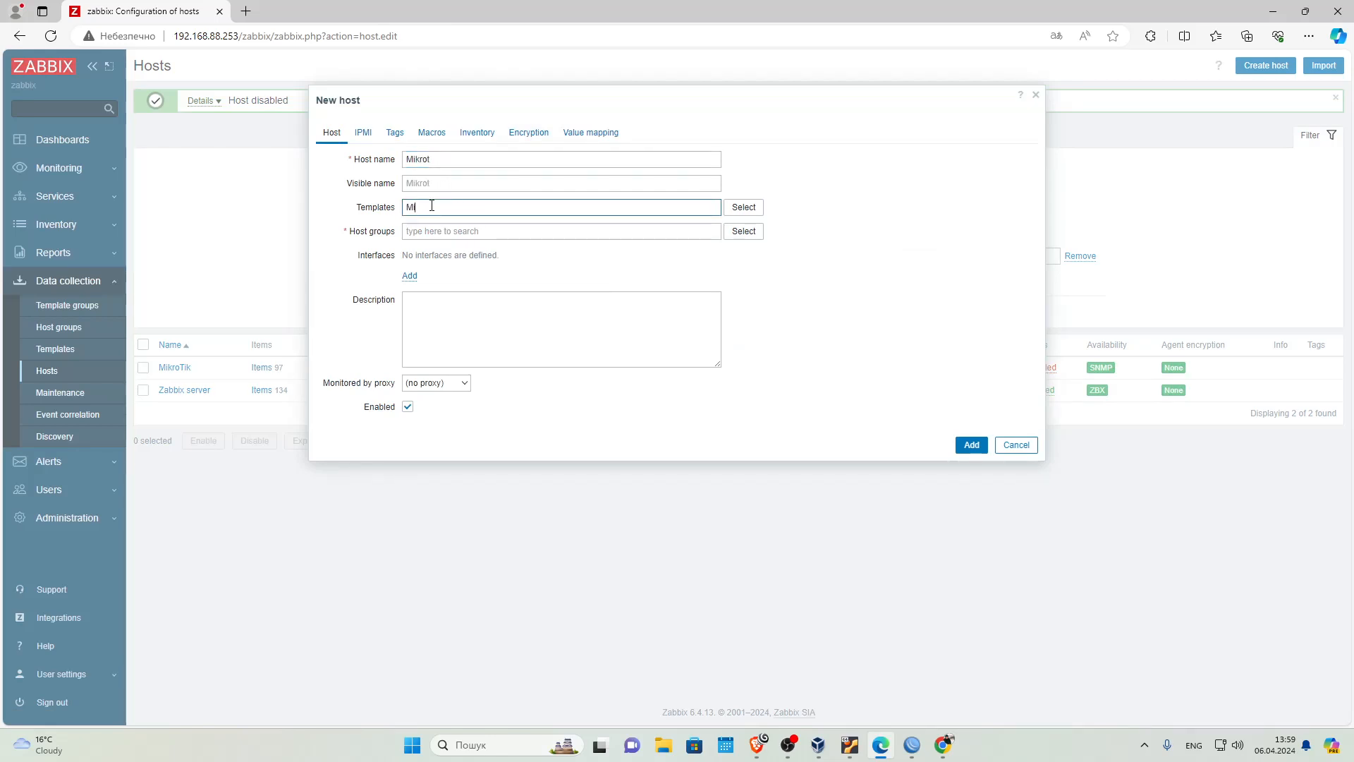
left_click(444, 243)
left_click(443, 245)
type("R")
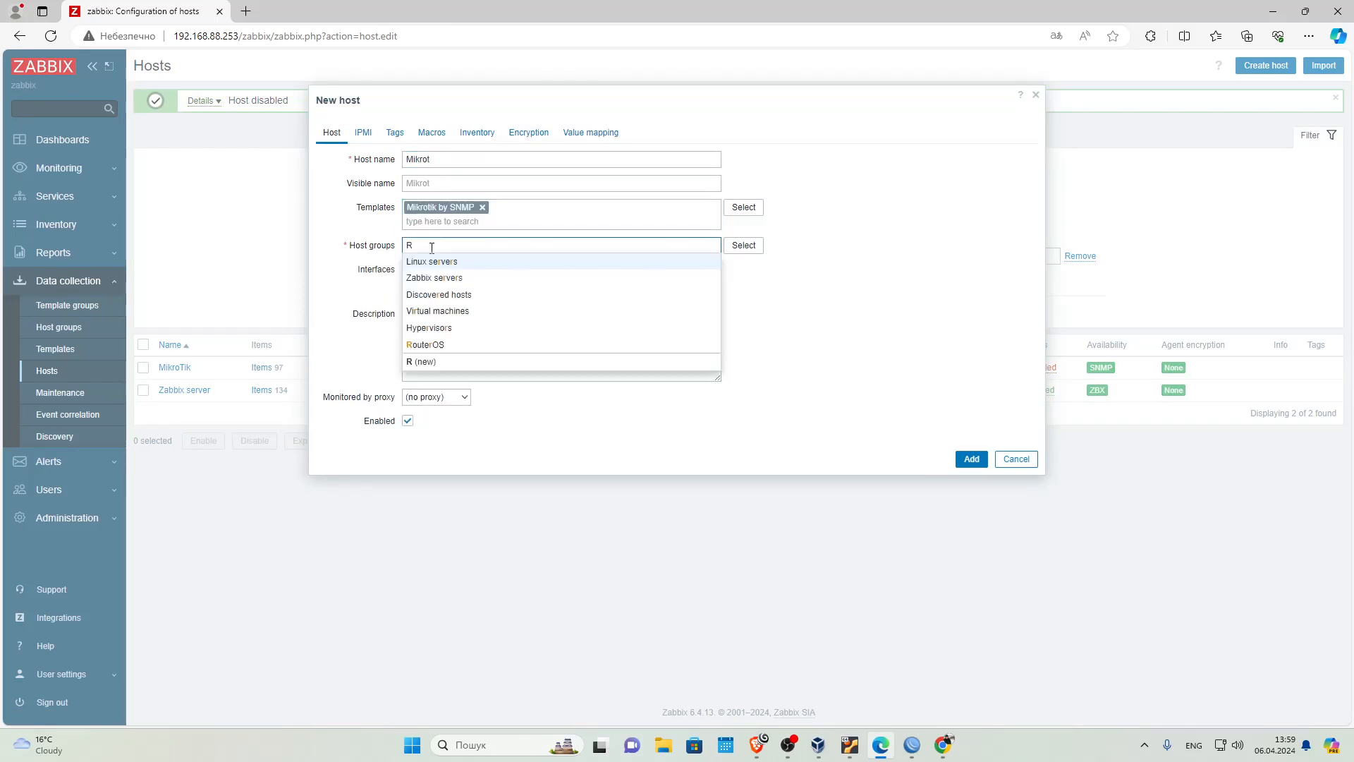
left_click(432, 344)
Step: Add an SNMPv3 interface at address 192.168.88.1
left_click(409, 302)
left_click(429, 341)
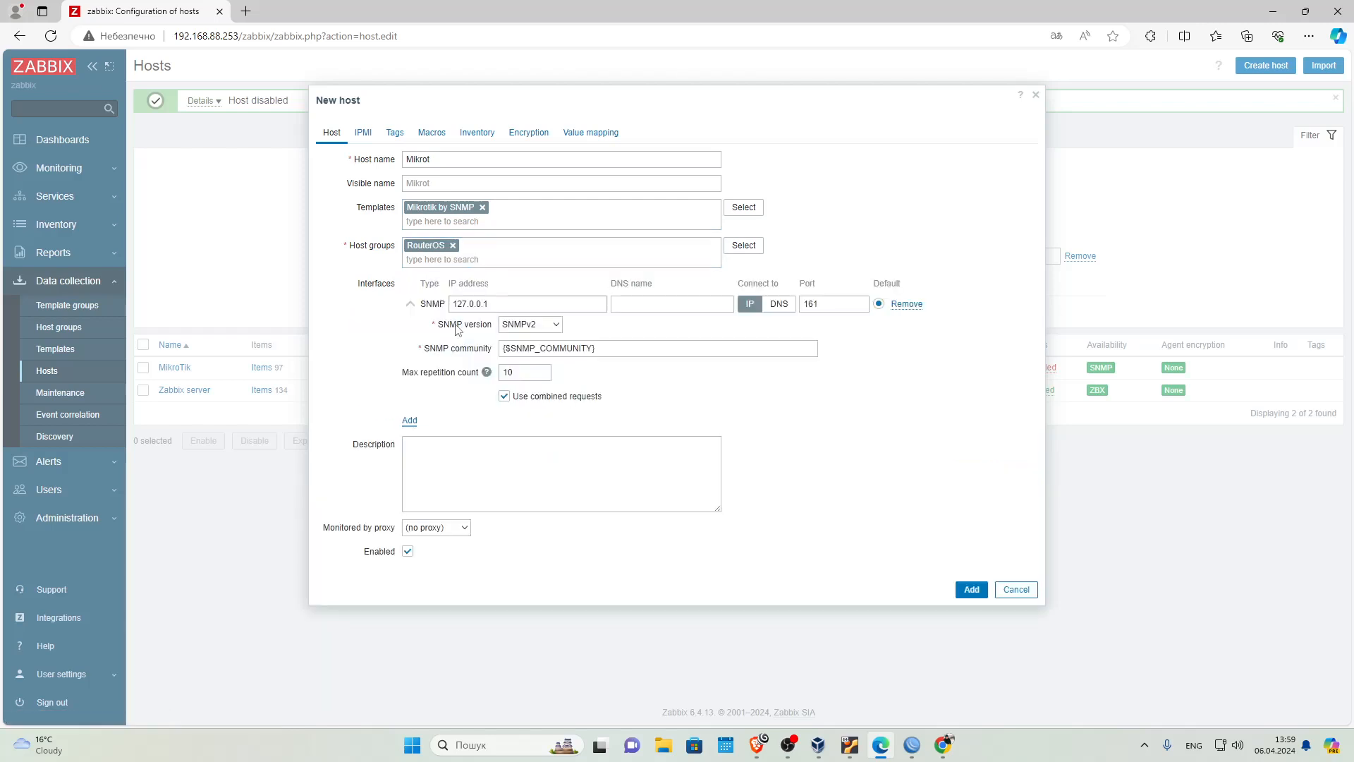
left_click(550, 325)
left_click(530, 381)
left_click_drag(490, 304, 423, 302)
type("192.168.88.1")
Step: Set security name {$SNMP_V3}, security level authPriv and authentication passphrase {$AUTH_MD5}
left_click(519, 397)
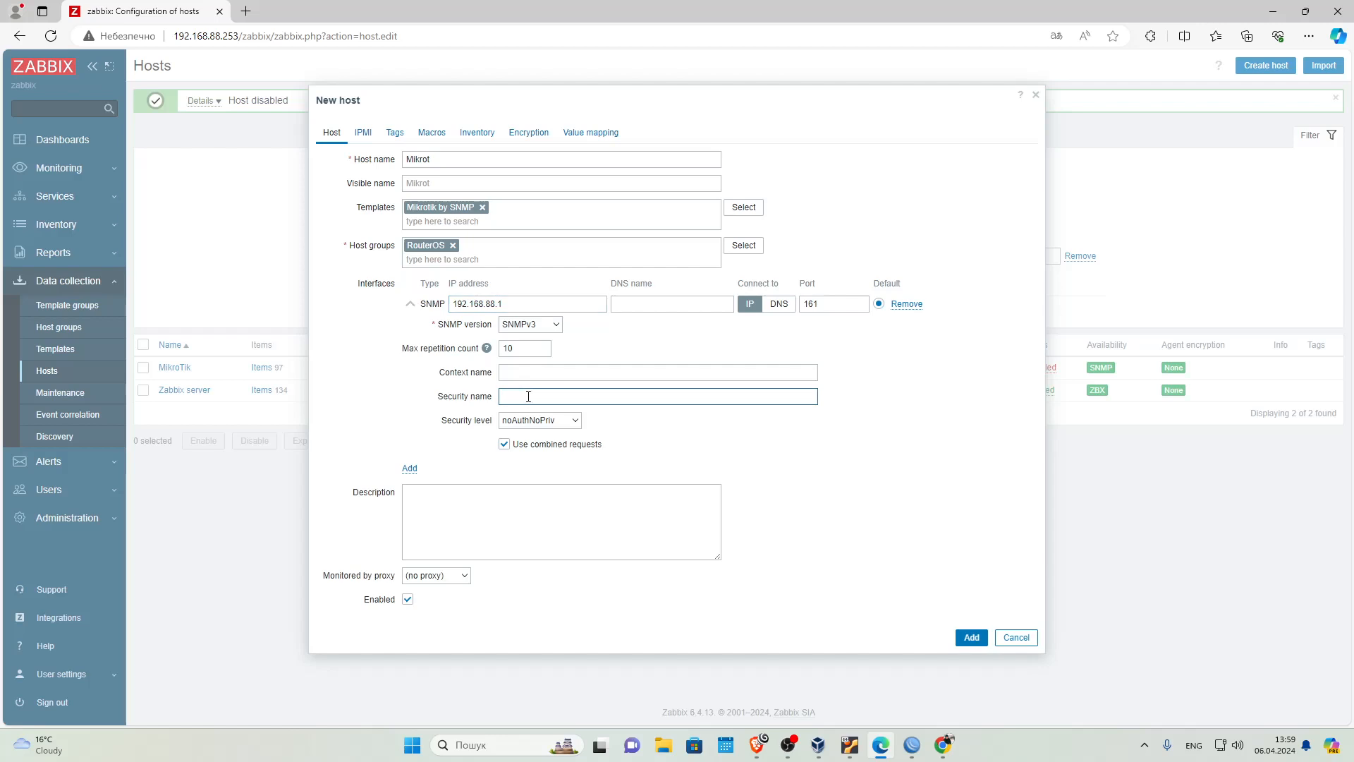
type("{$SNMP_V3")
left_click(539, 420)
left_click(536, 475)
left_click(522, 469)
type("{}$A")
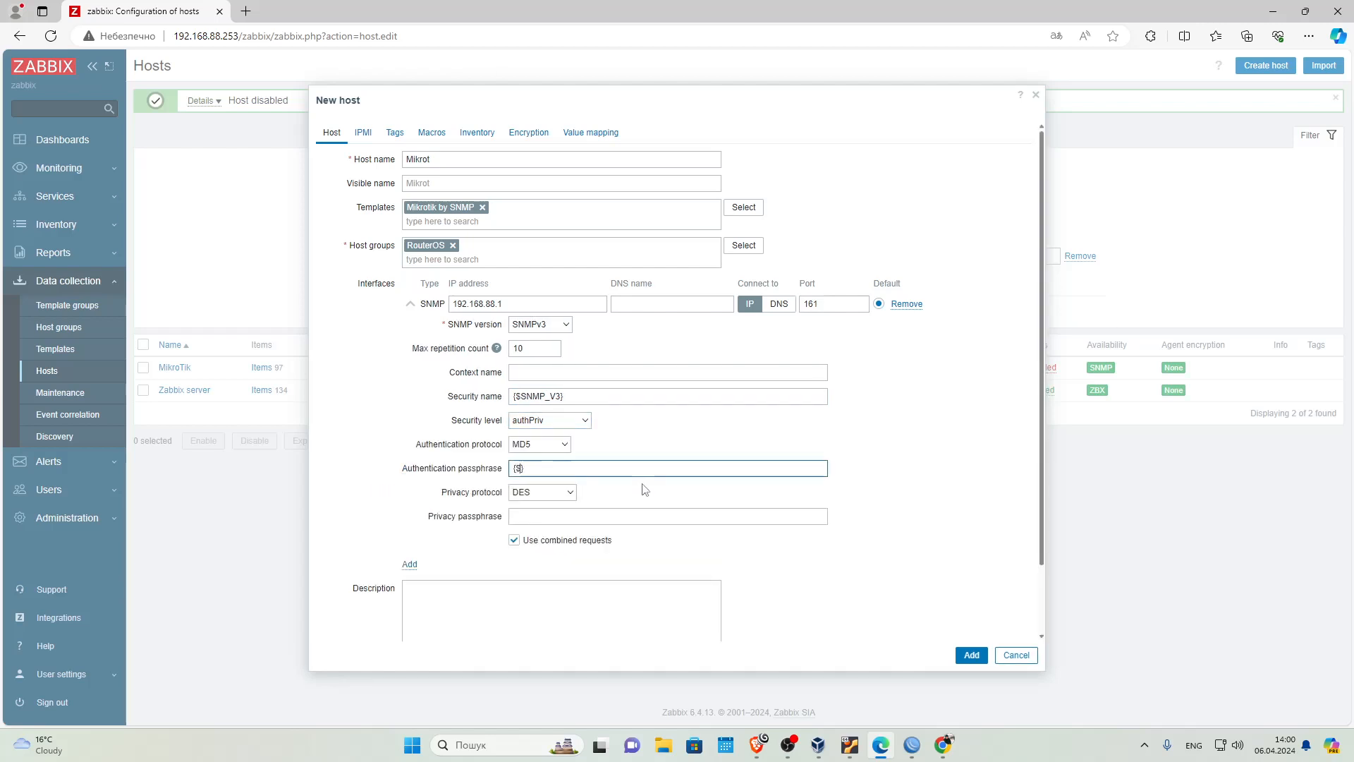
type("UTH_MD5")
Step: Set the privacy passphrase to {$ENCR_DES} after checking the router's SNMP settings in WinBox
left_click(539, 516)
type("{$")
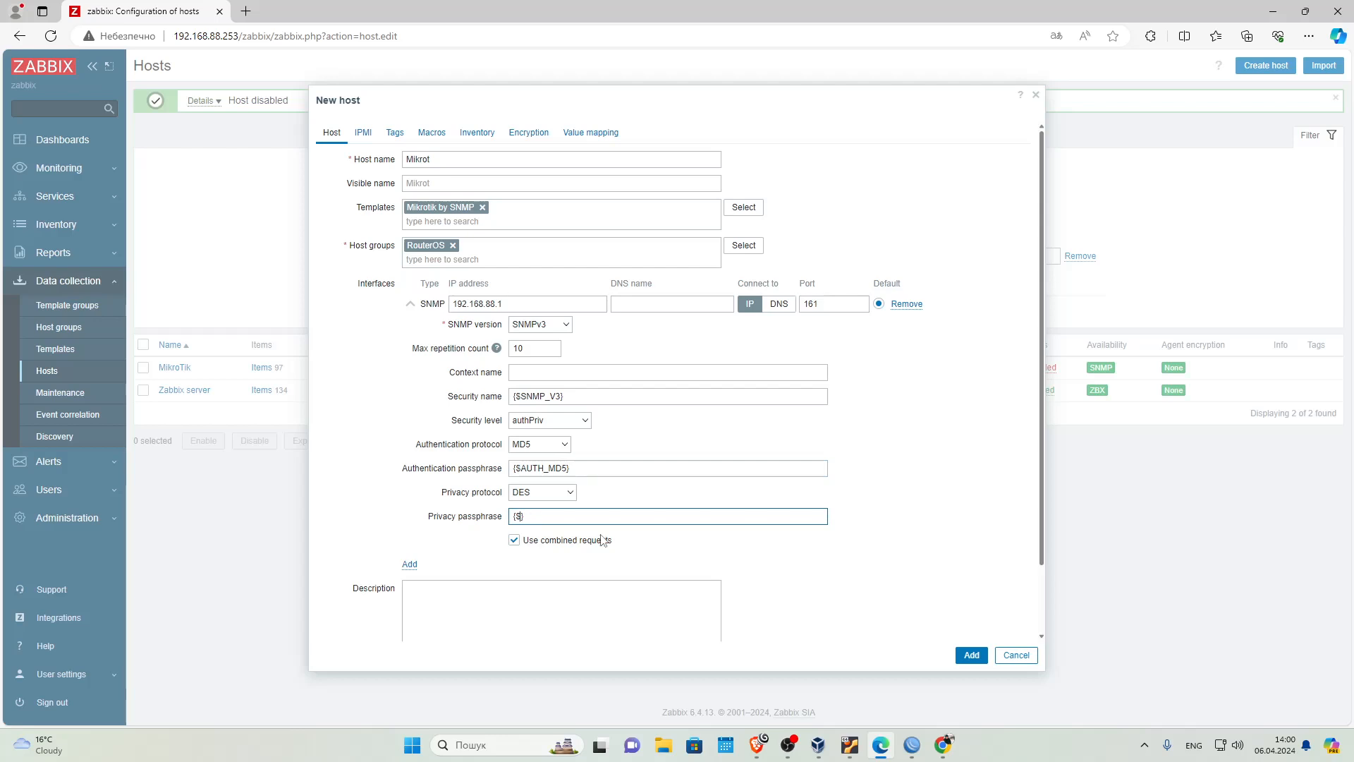
left_click(912, 745)
left_click(520, 517)
type("ENCFR}")
key("BackSpace")
key("BackSpace")
type("R_DES")
Step: Describe the host as 'router' and add the new Mikrot host
left_click(544, 600)
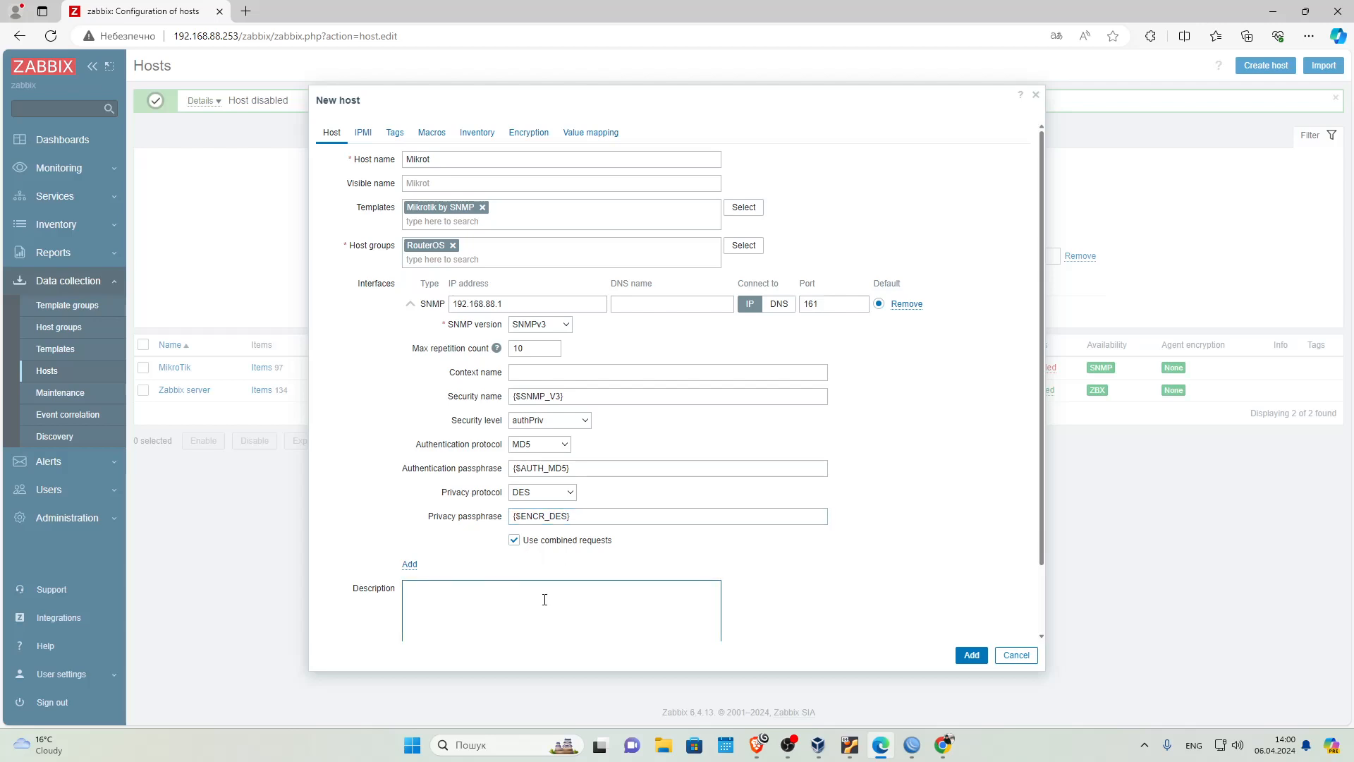
type("router_1_1")
left_click(971, 654)
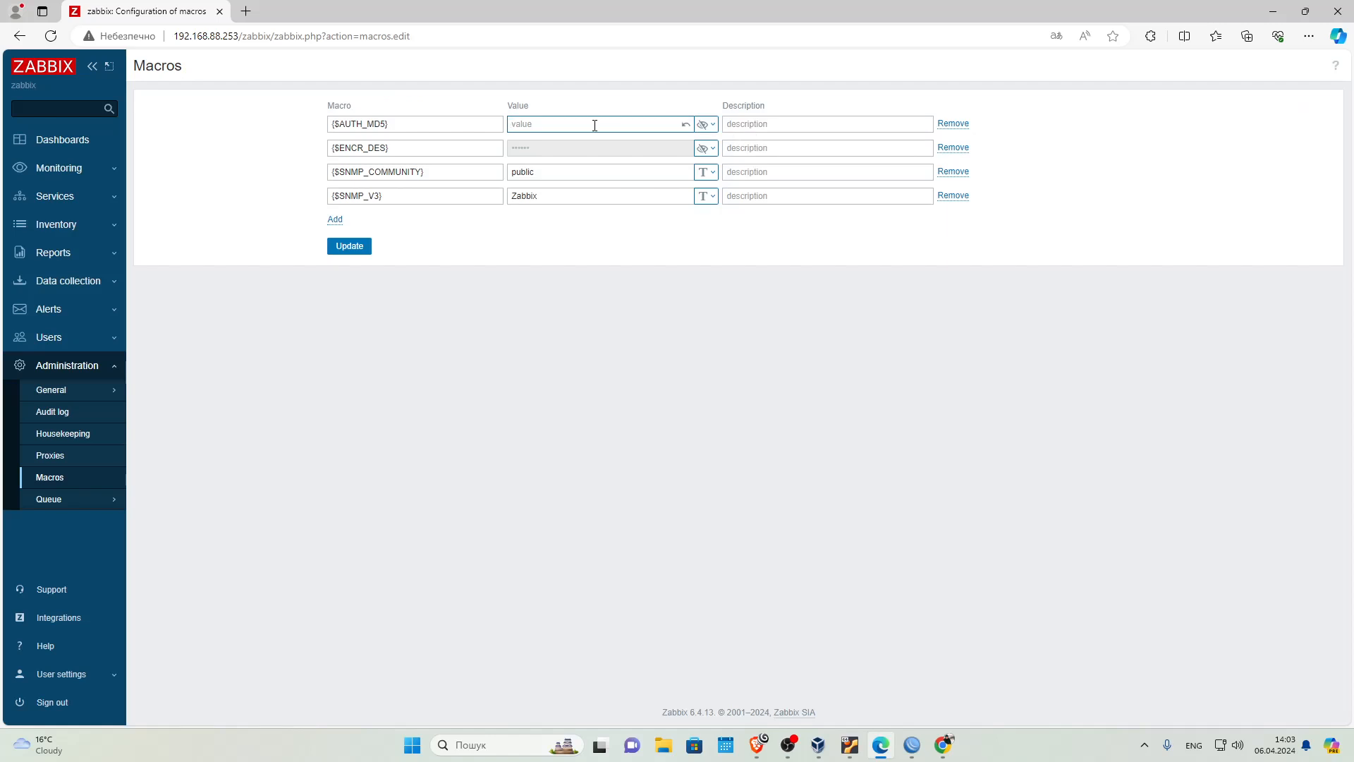
Step: Type new secret values for the macros, including {$ENCR_DES}, and save them
type("••")
left_click(567, 148)
type("•••••")
key("BackSpace")
key("BackSpace")
key("BackSpace")
key("BackSpace")
key("BackSpace")
type("••••••••")
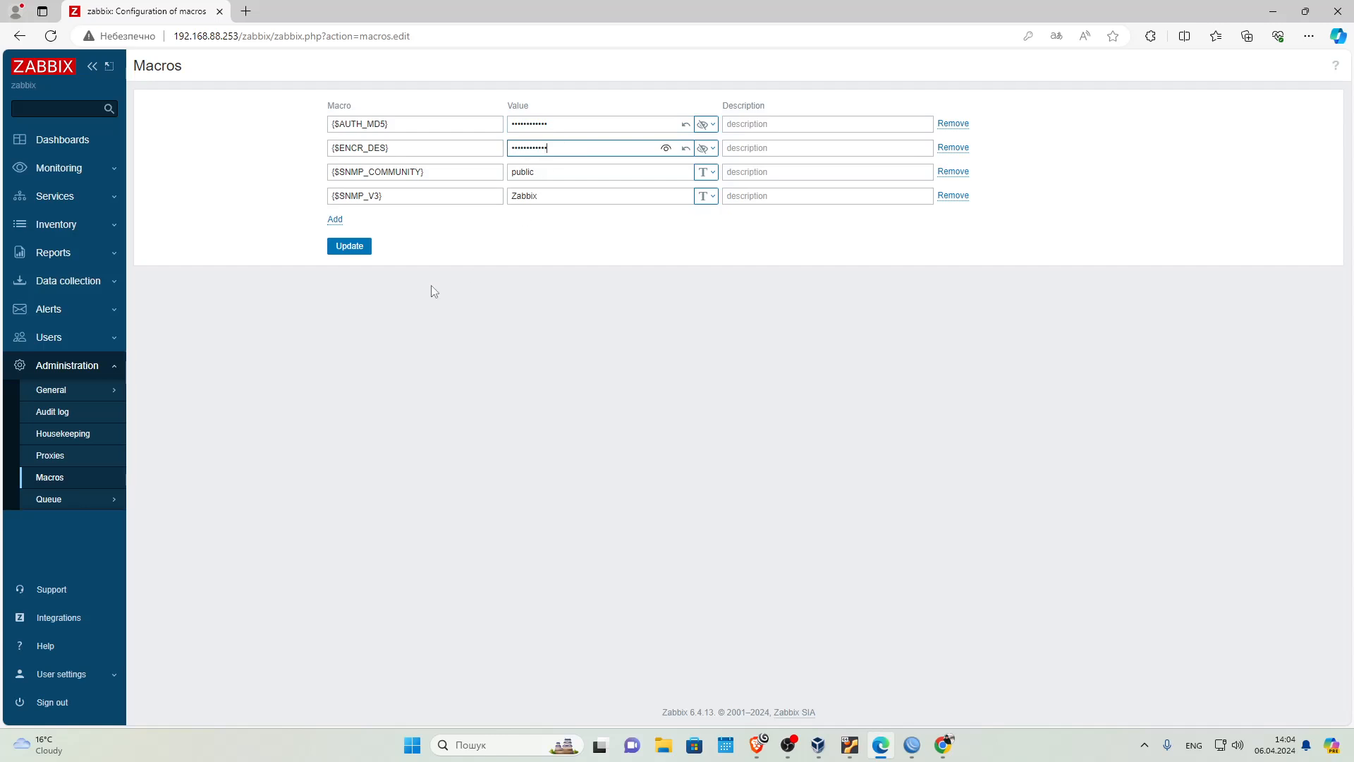
key("Return")
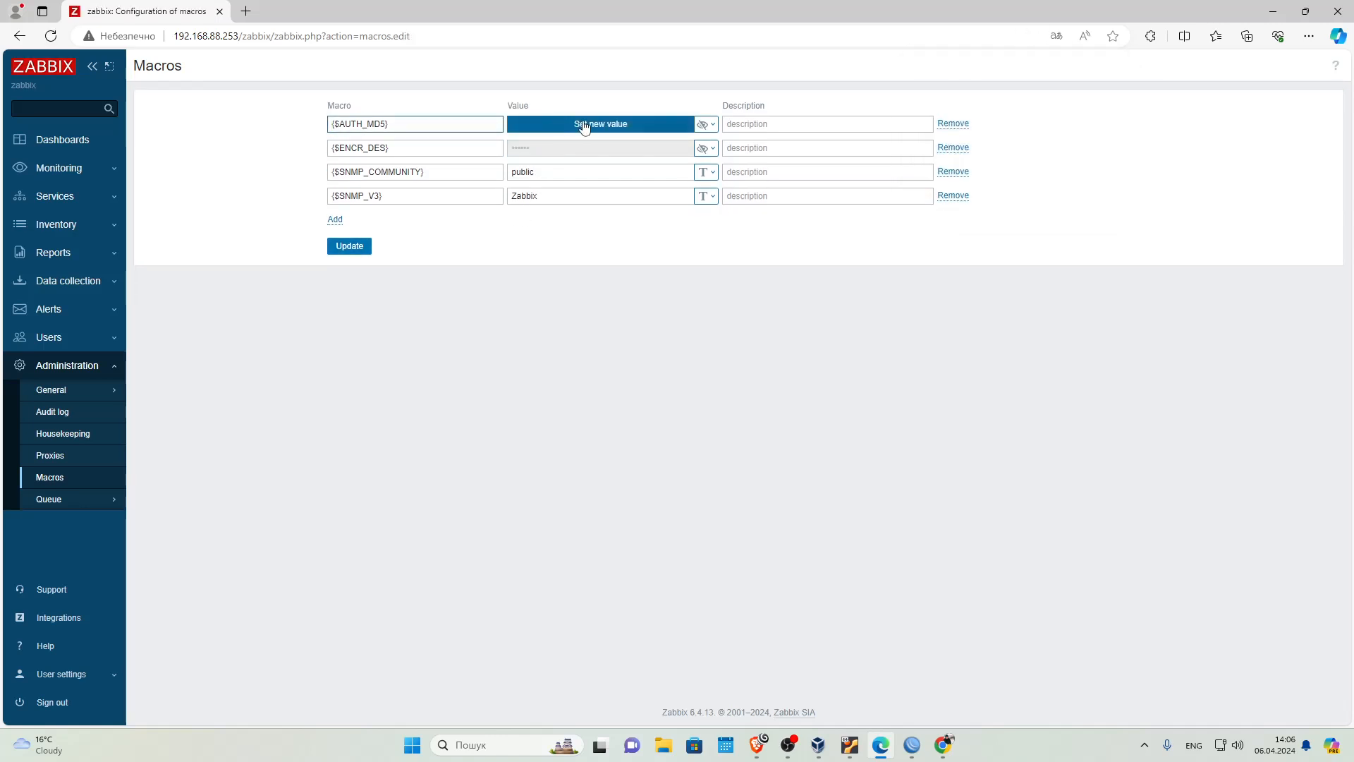
Step: Re-enter the {$AUTH_MD5} and {$ENCR_DES} secret passphrases and update the global macros
left_click(612, 124)
type("•••")
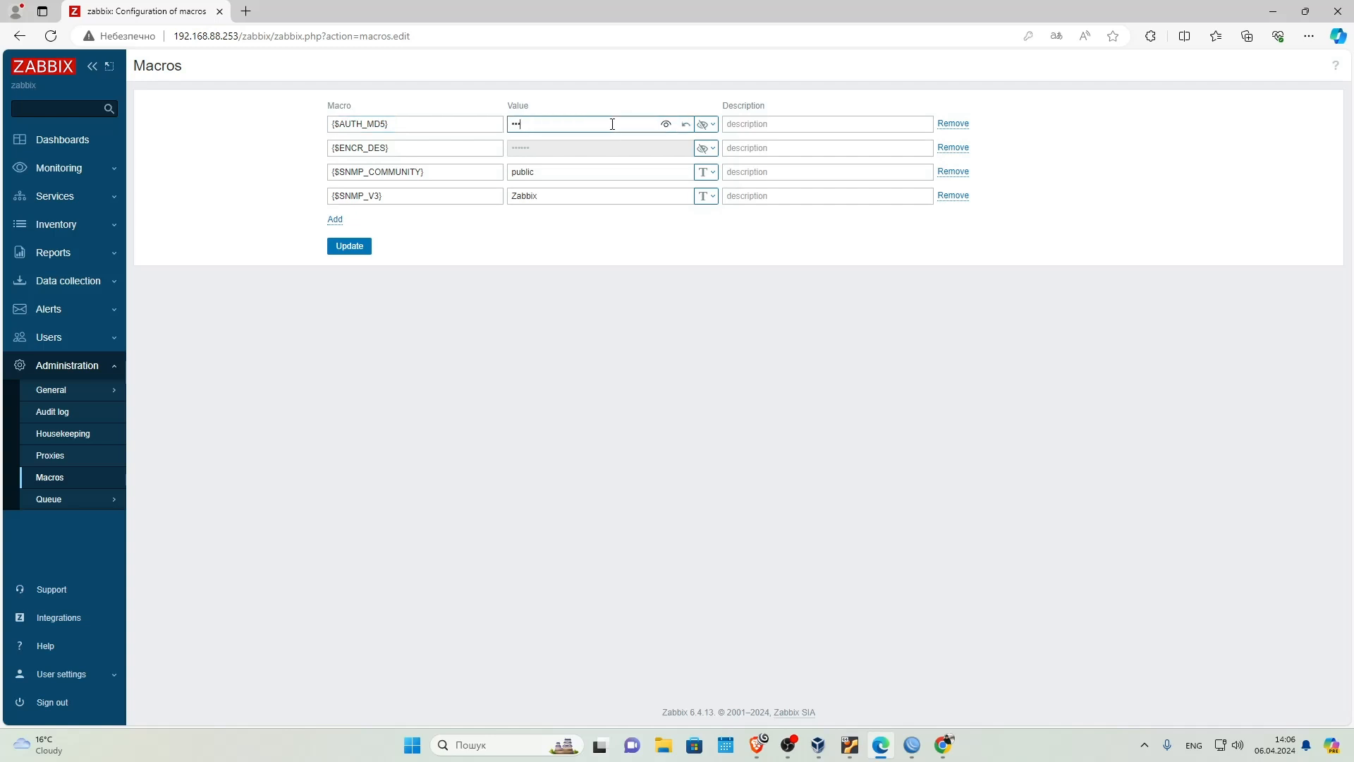
type("•••••••••")
left_click(608, 149)
type("••••••")
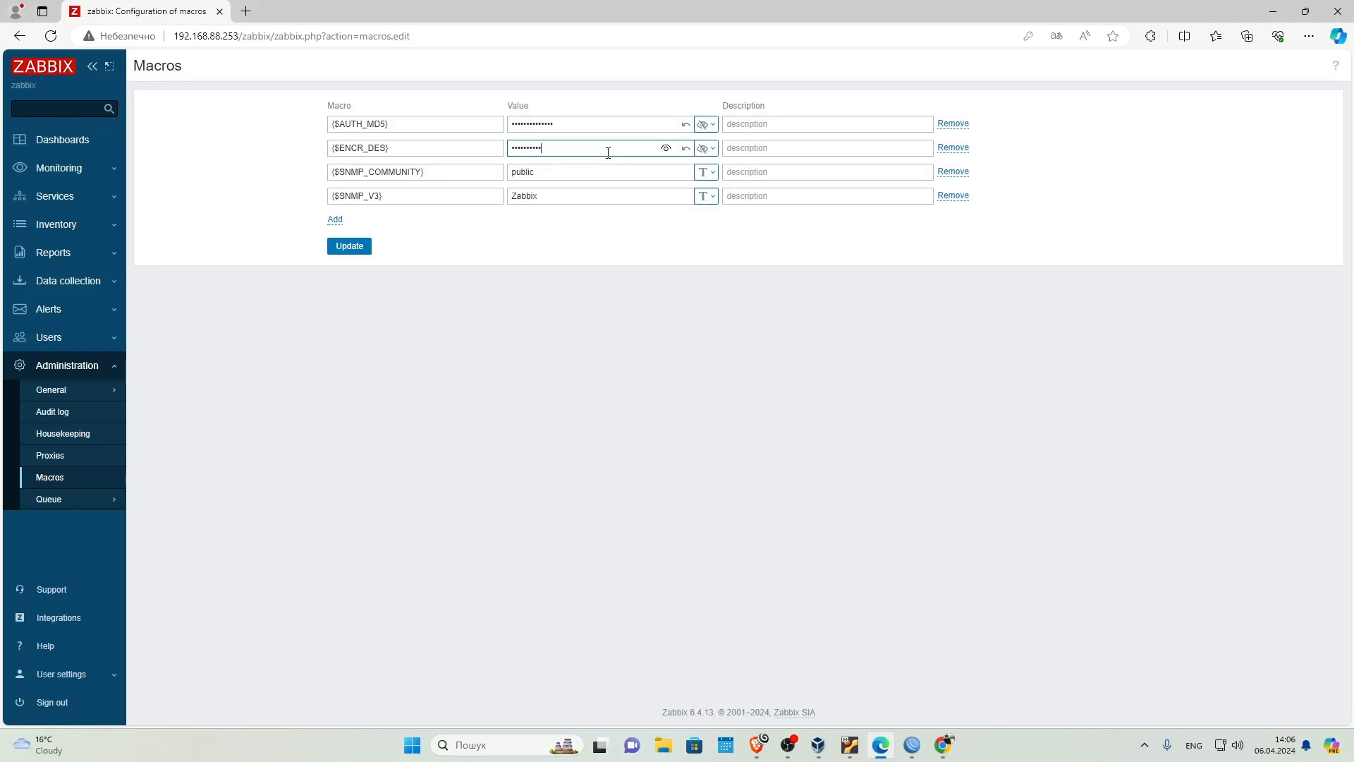
left_click(341, 247)
left_click(1121, 58)
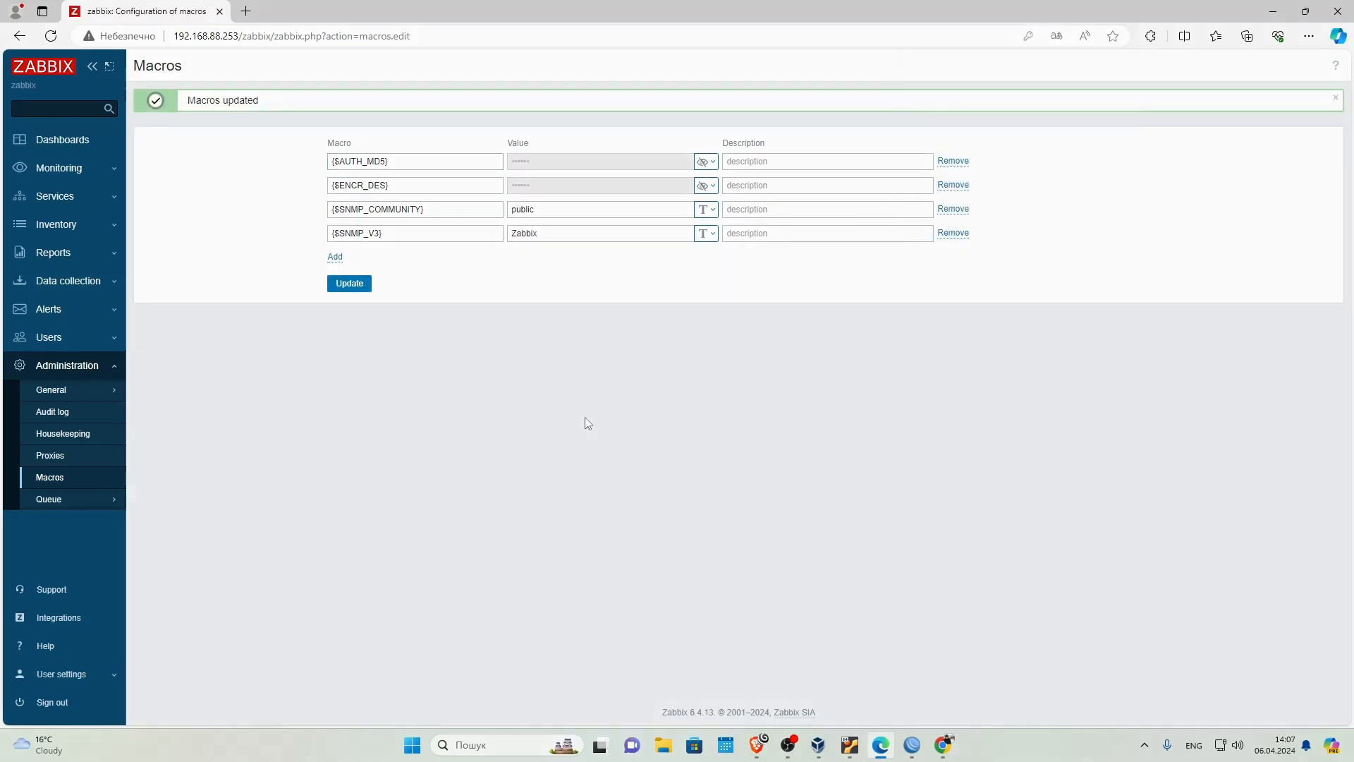